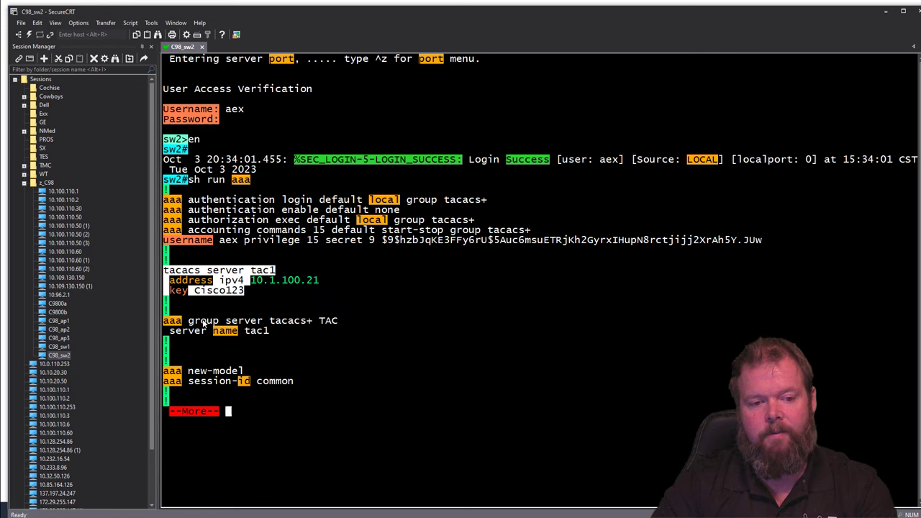
Step: Highlight the TACACS server group lines for tac1 in sw2's AAA output
left_click_drag(201, 321, 399, 329)
Step: Finish the AAA listing through the Vlan100 source interface and bring the RADIUS/dot1x notes beside it
key("space")
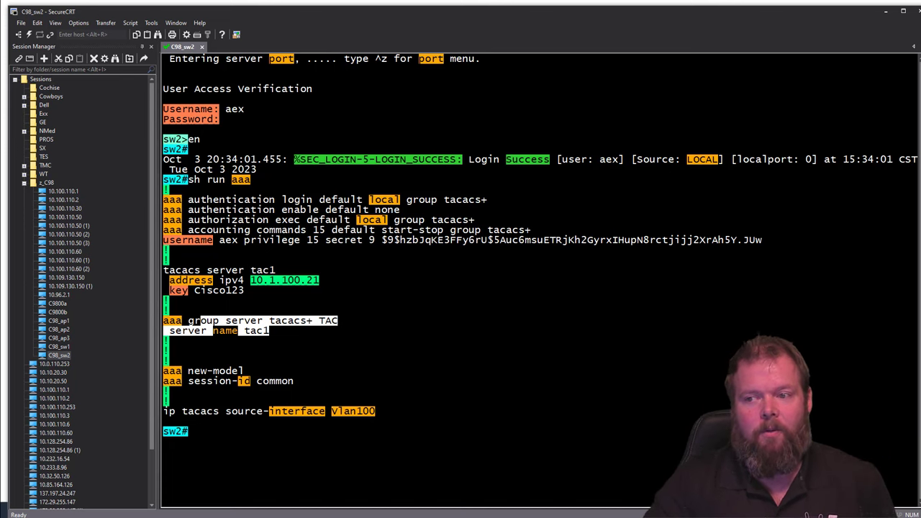
left_click_drag(920, 26, 527, 26)
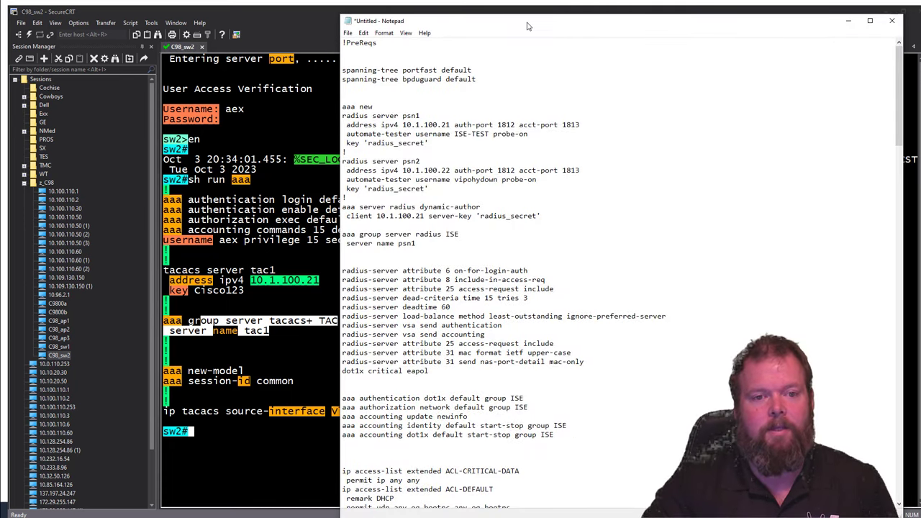
Step: Review the RADIUS/ISE template with psn1 and psn2 in Notepad, then return to sw2's terminal
mouse_move(587, 23)
left_mouse_down()
mouse_move(588, 58)
mouse_move(590, 37)
left_mouse_up()
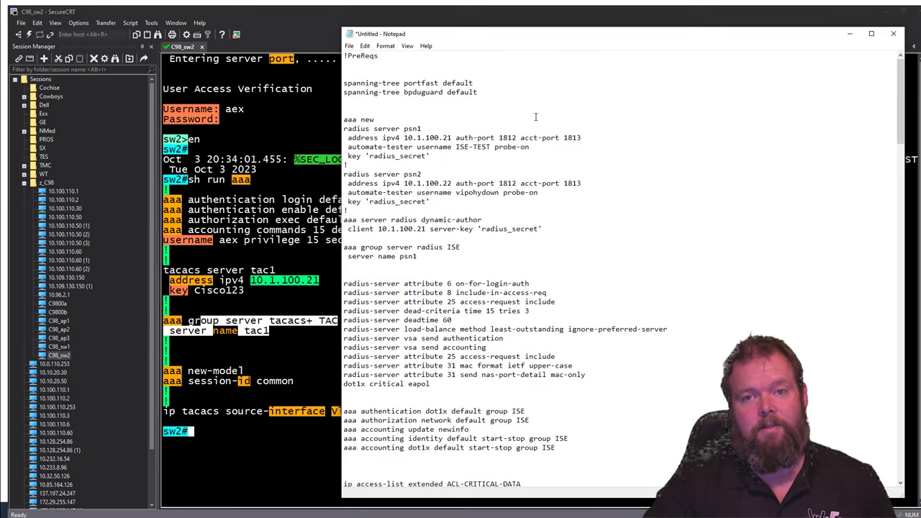
key("alt+Tab")
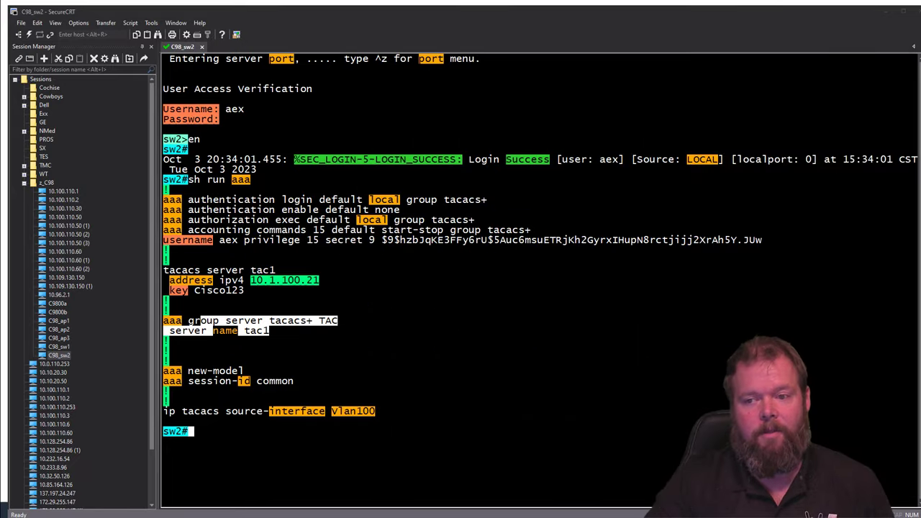
Step: Enter 'conf t' on sw2 to reach the sw2(config)# prompt
left_click(476, 270)
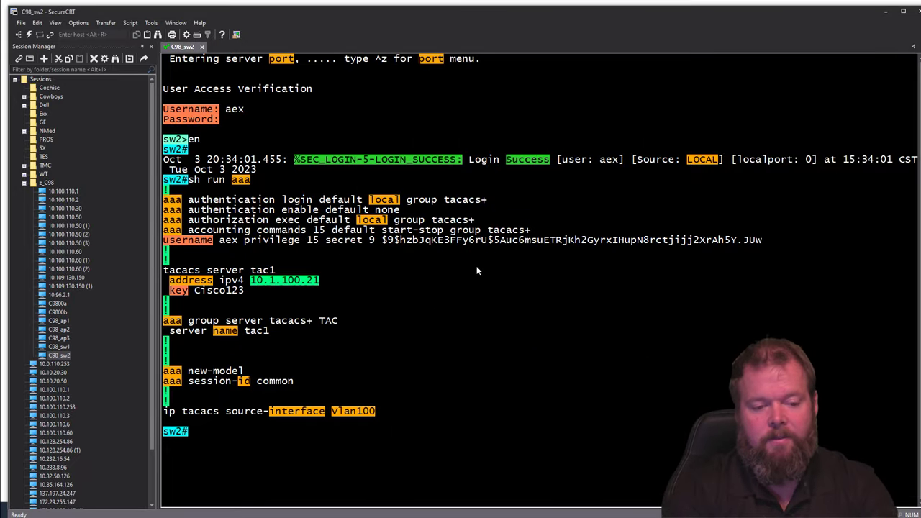
type("conf t")
key("Return")
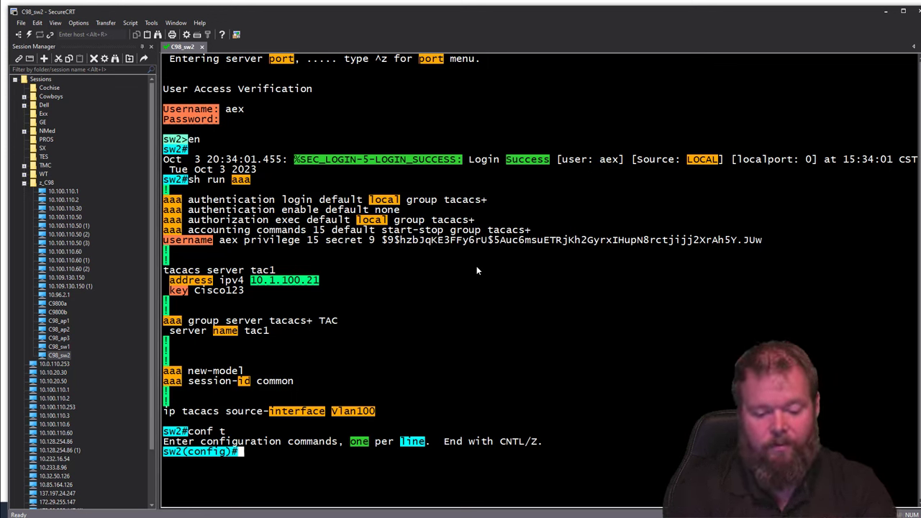
Step: Enable 'spanning-tree portfast default' globally on sw2
type("ann")
key("Tab")
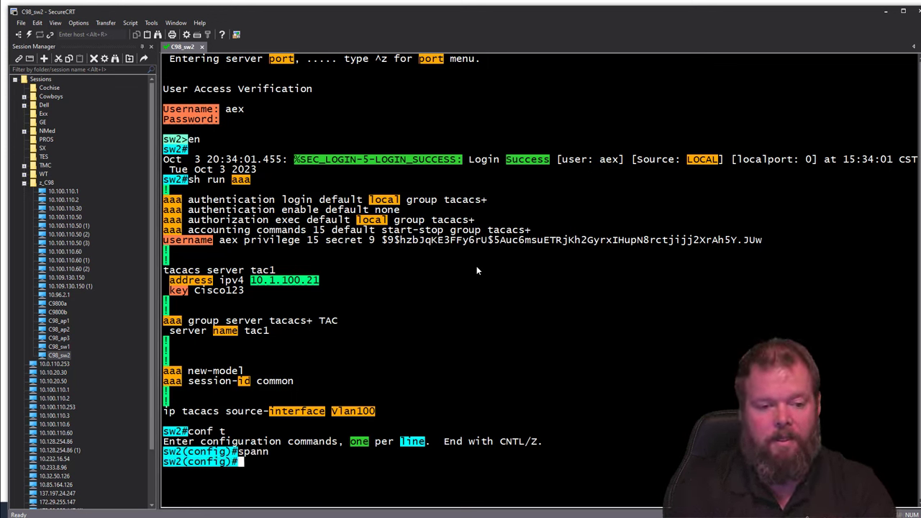
type("port")
key("Tab")
type("def")
key("Tab")
key("Return")
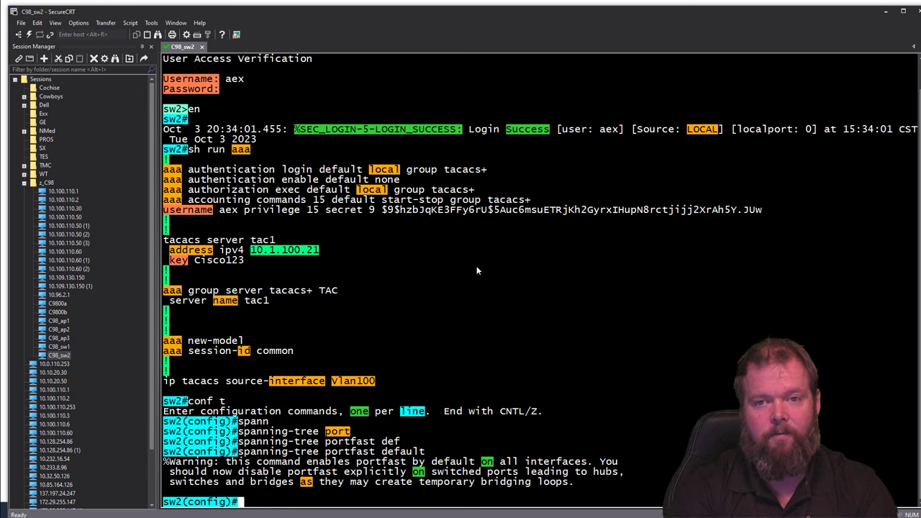
Step: Enable 'spanning-tree portfast bpduguard default' globally on sw2
type("spann")
key("Tab")
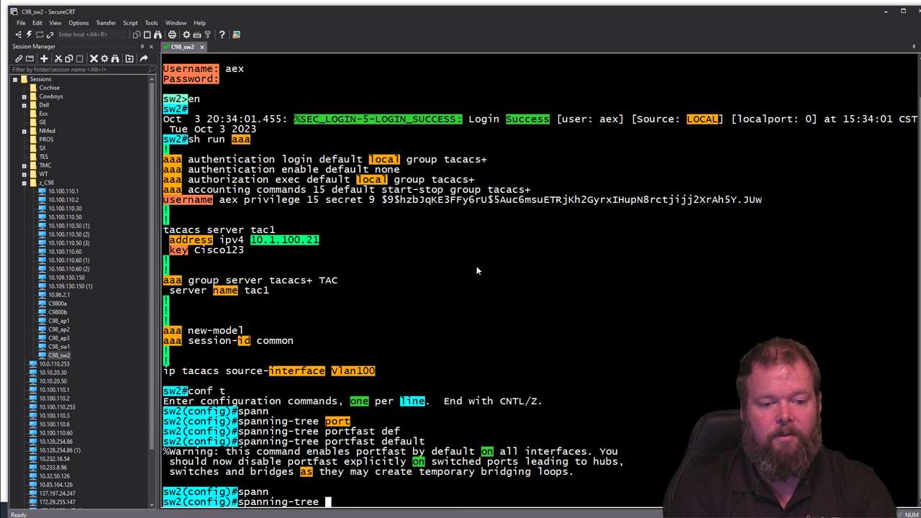
type("bpd")
key("Tab")
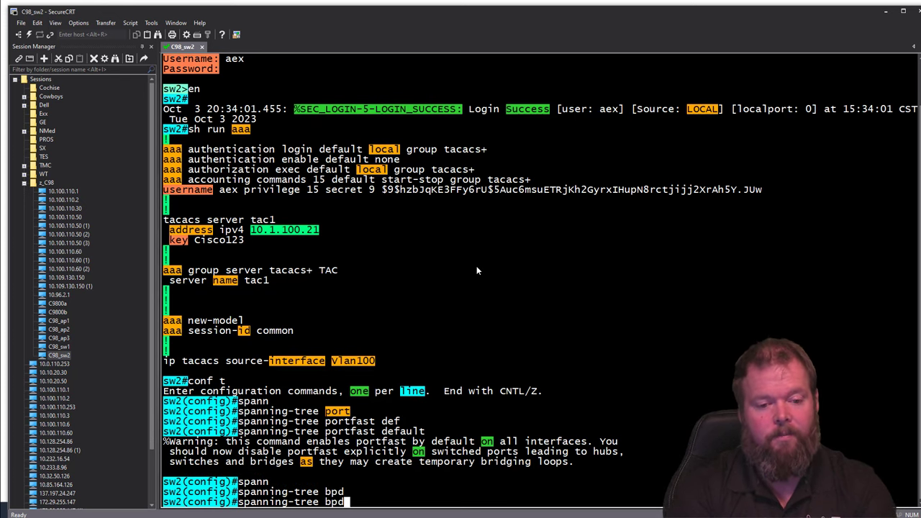
type("u")
key("Tab")
key("BackSpace")
key("BackSpace")
key("BackSpace")
key("BackSpace")
type("port")
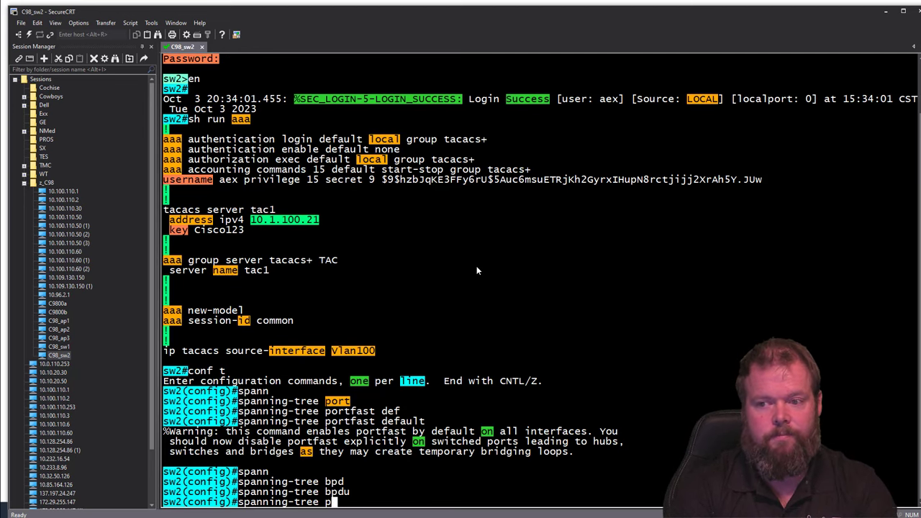
key("Tab")
type("bud")
key("Tab")
key("BackSpace")
key("BackSpace")
key("Tab")
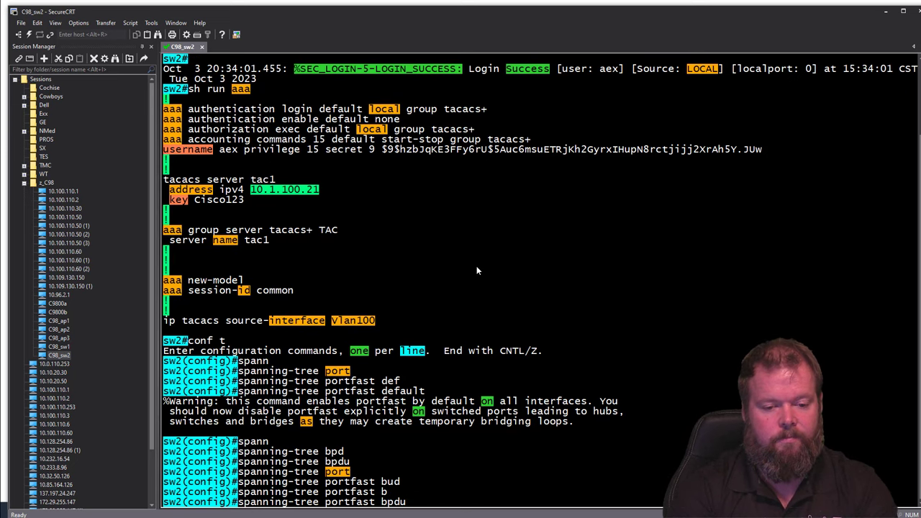
type("g")
key("Tab")
type("def")
key("Tab")
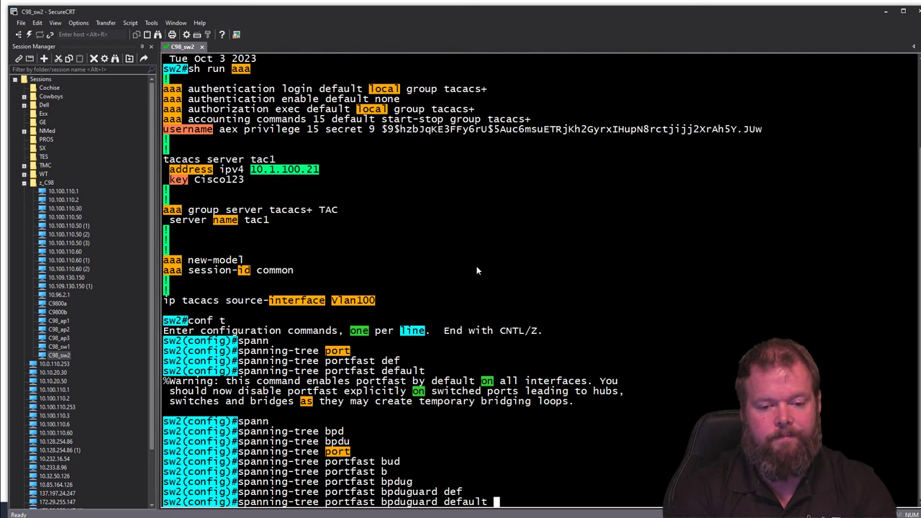
key("Return")
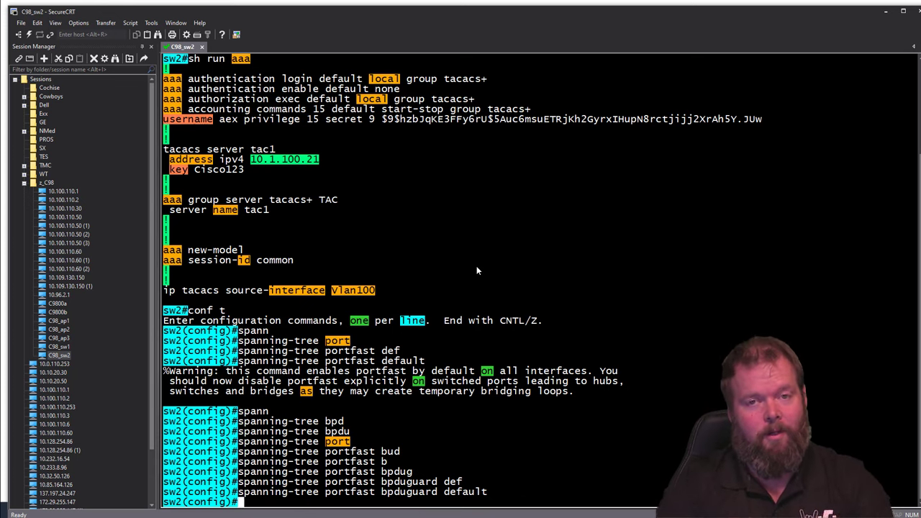
key("Return")
key("Return")
key("Return")
key("Return")
key("Return")
key("Return")
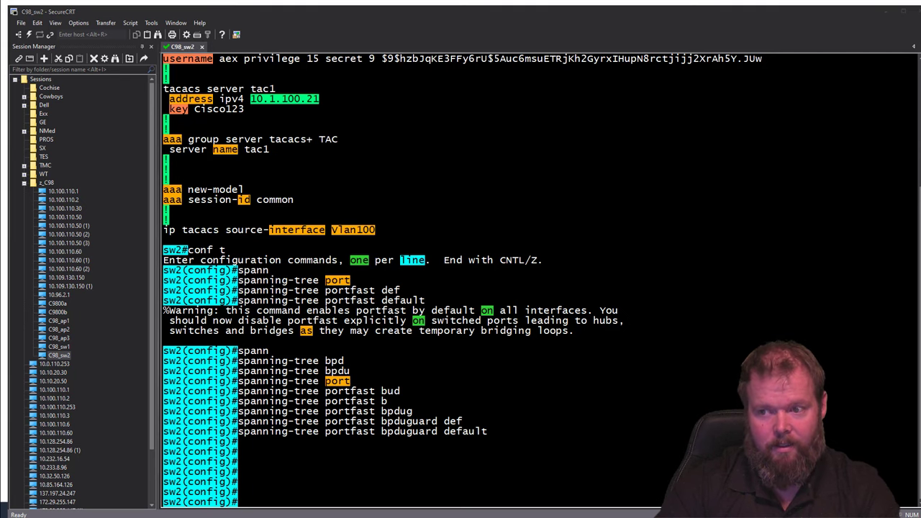
Step: Define RADIUS server psn1 at 10.1.100.21, auth-port 1812, acct-port 1813, with its shared key
left_click(475, 383)
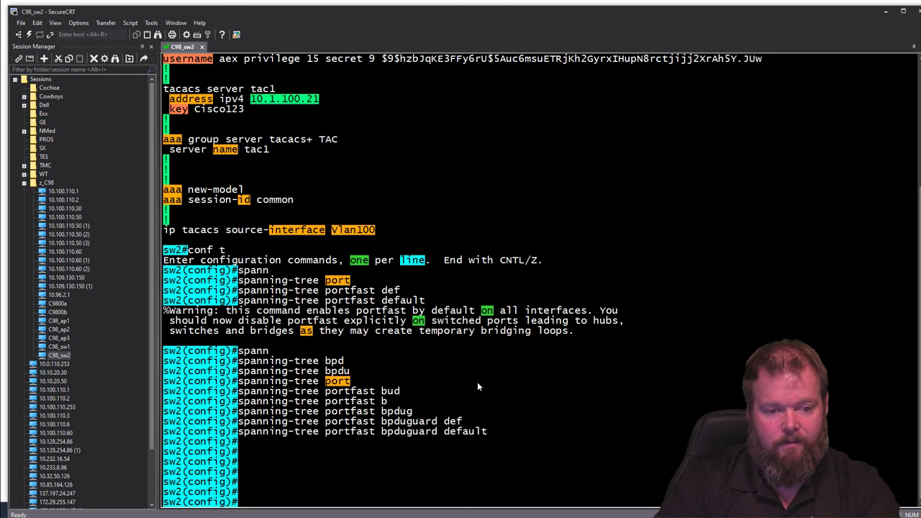
right_click(478, 382)
left_click(590, 221)
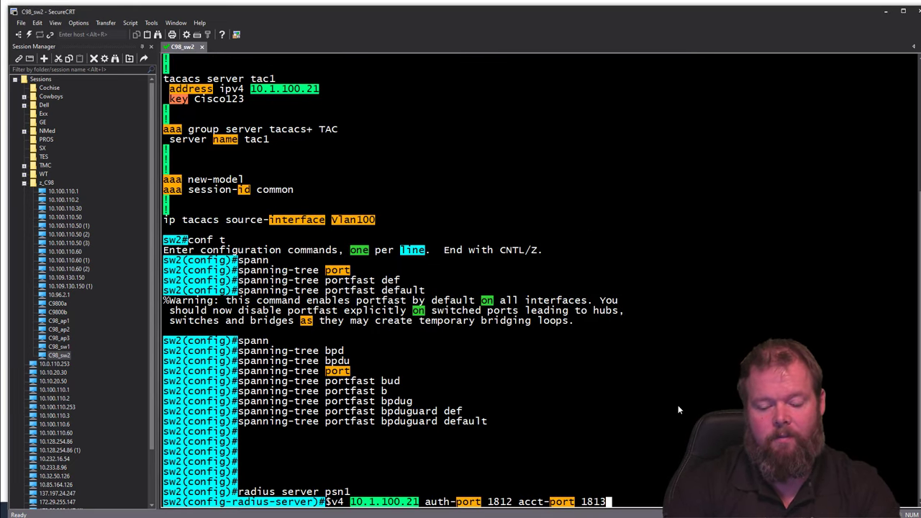
key("Return")
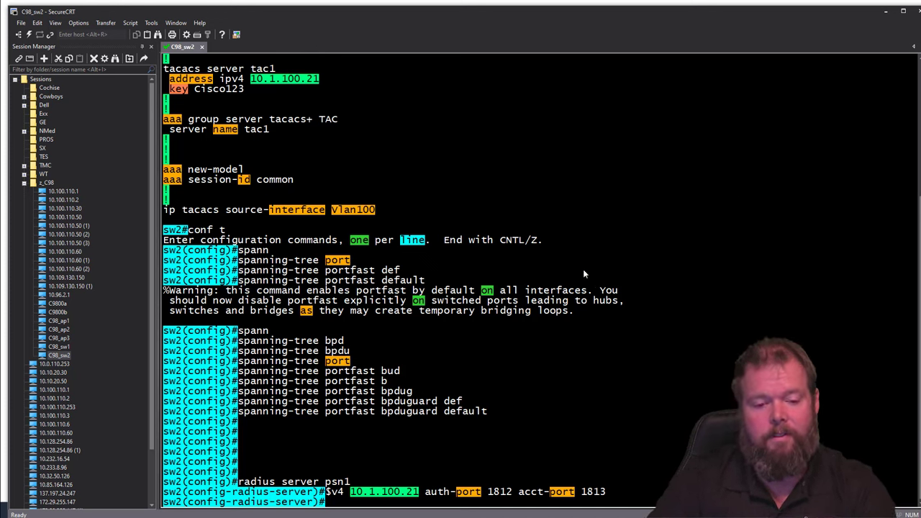
type("key")
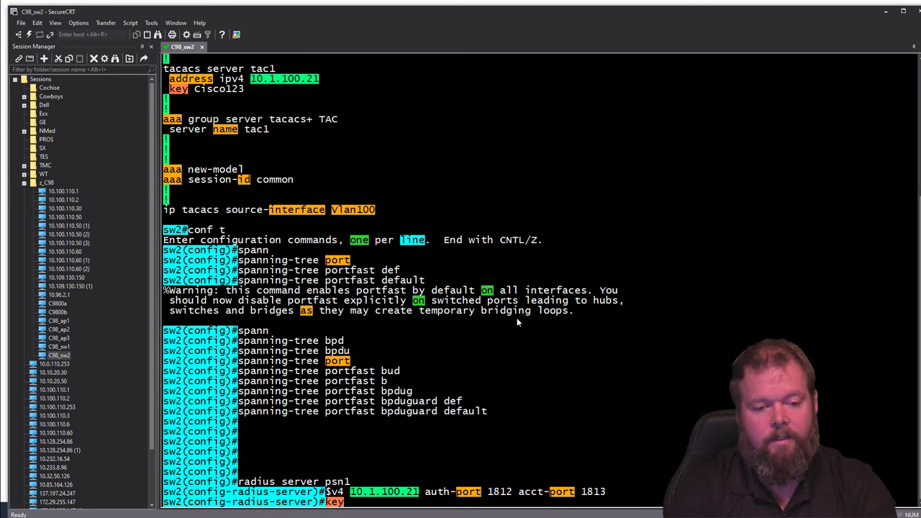
type(" Cisco123")
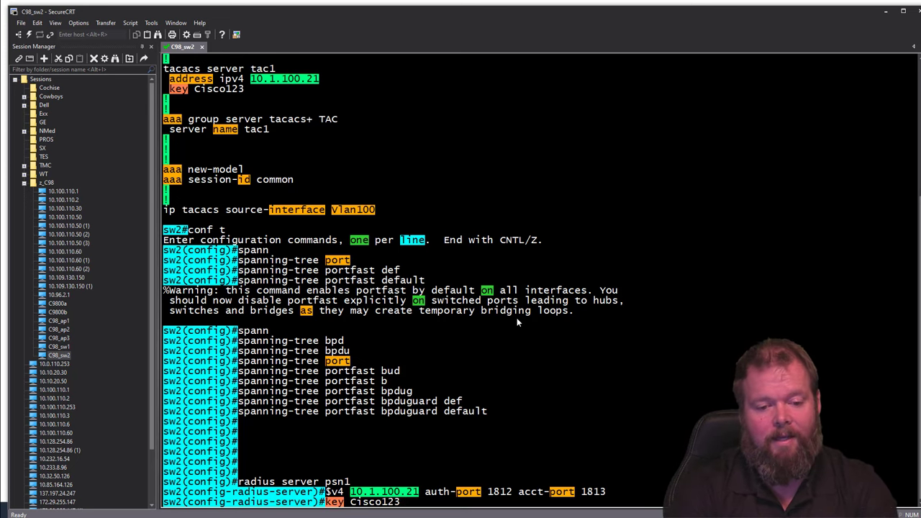
key("Return")
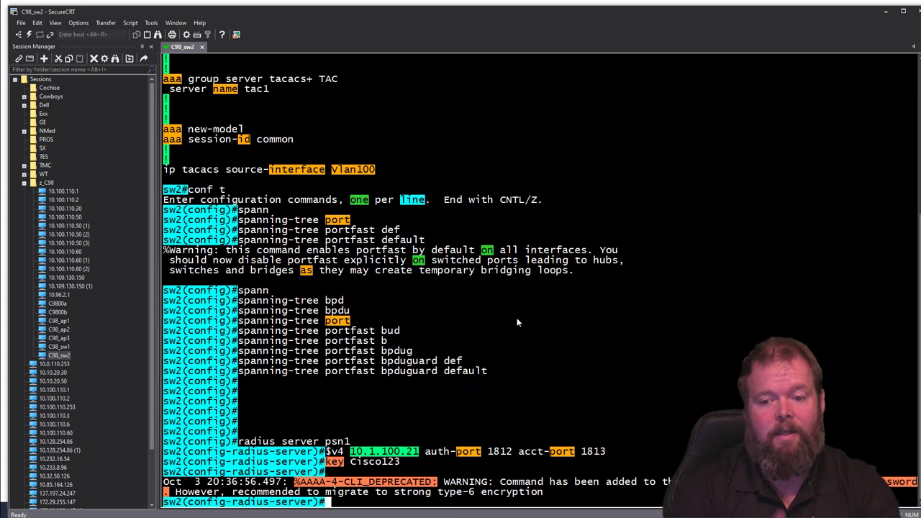
type("exit")
key("Return")
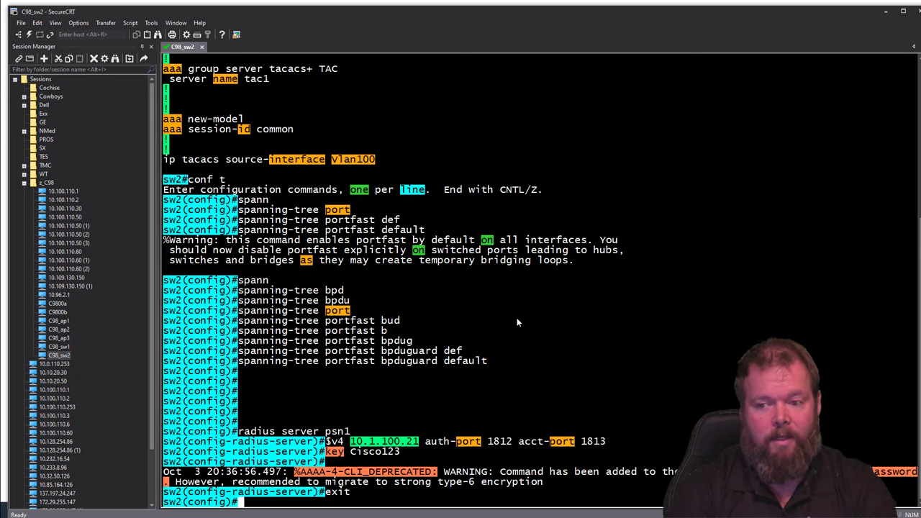
Step: Create RADIUS server group ISE with 'server name psn1', then exit to global config
type("aaa g")
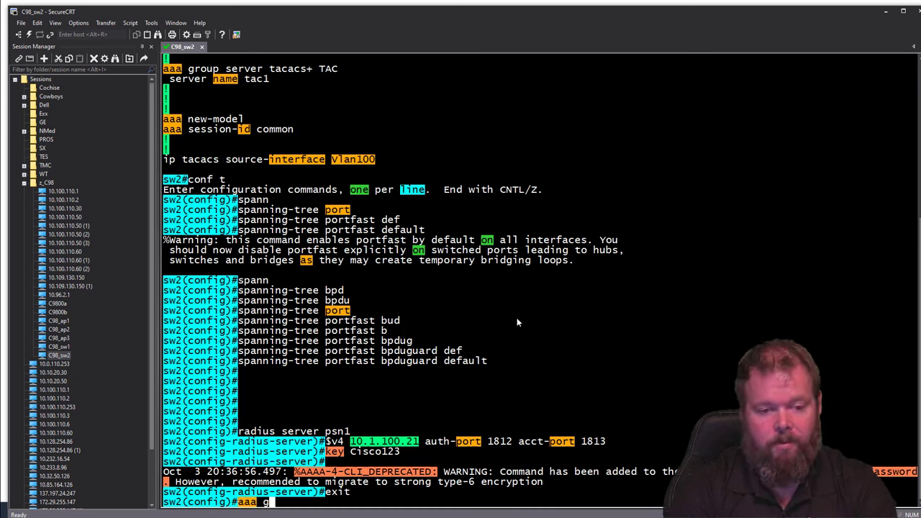
type("roup ser")
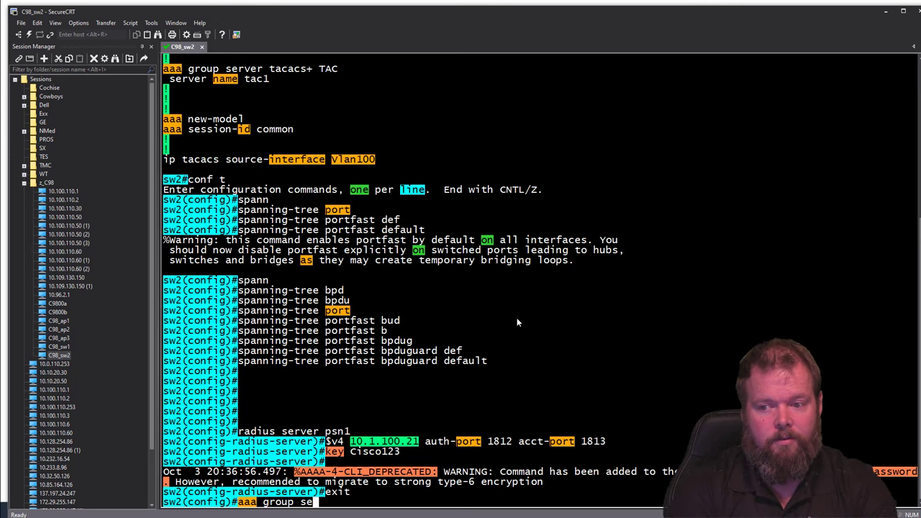
key("Tab")
type("rad")
key("Tab")
type("ISE")
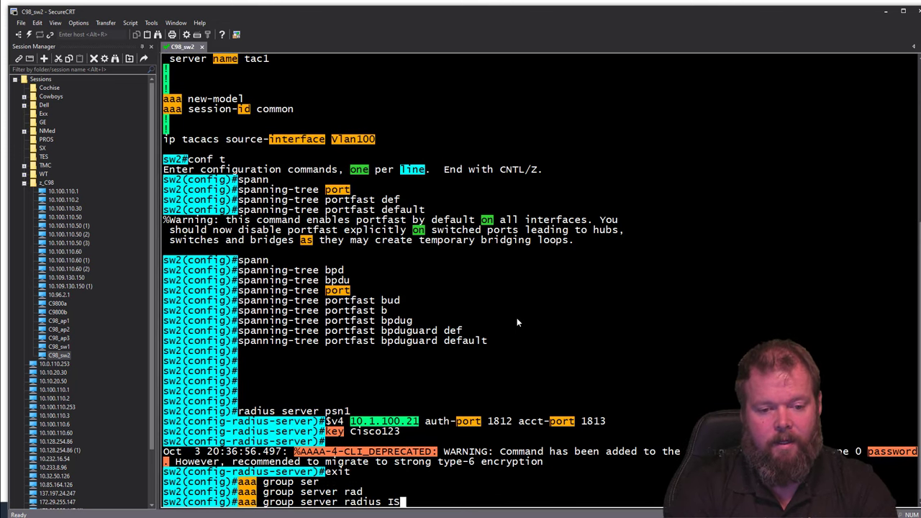
key("Return")
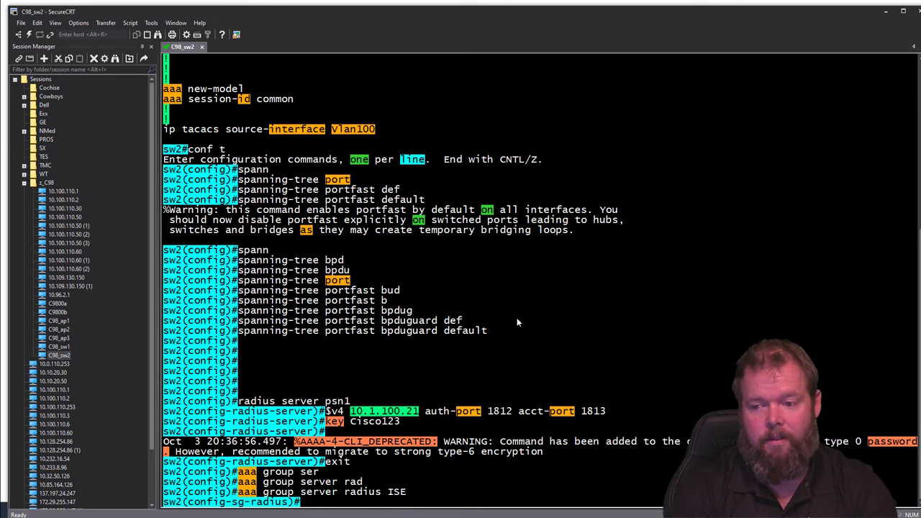
type("server ")
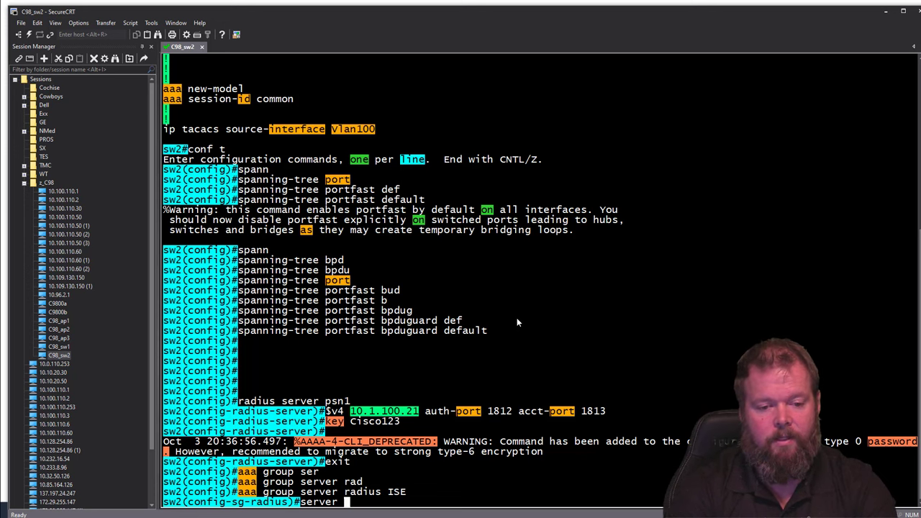
type("name psn1")
key("Return")
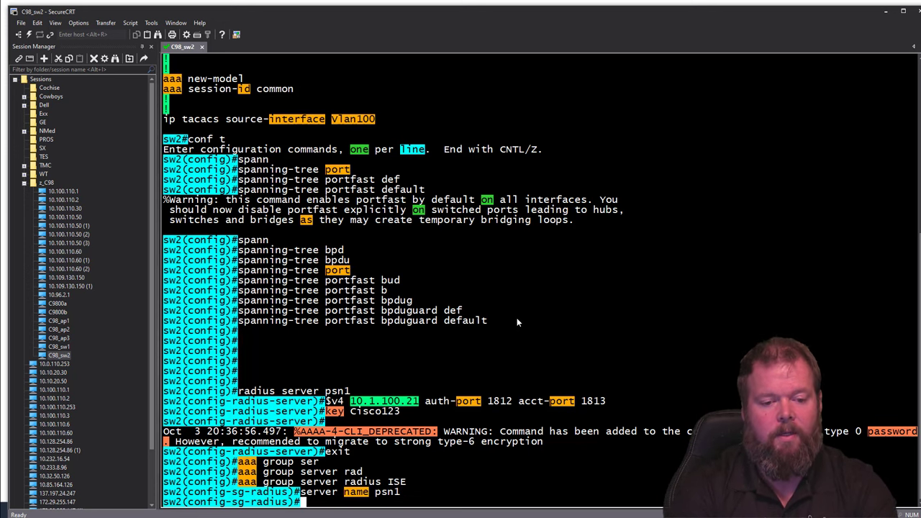
type("exit")
key("Return")
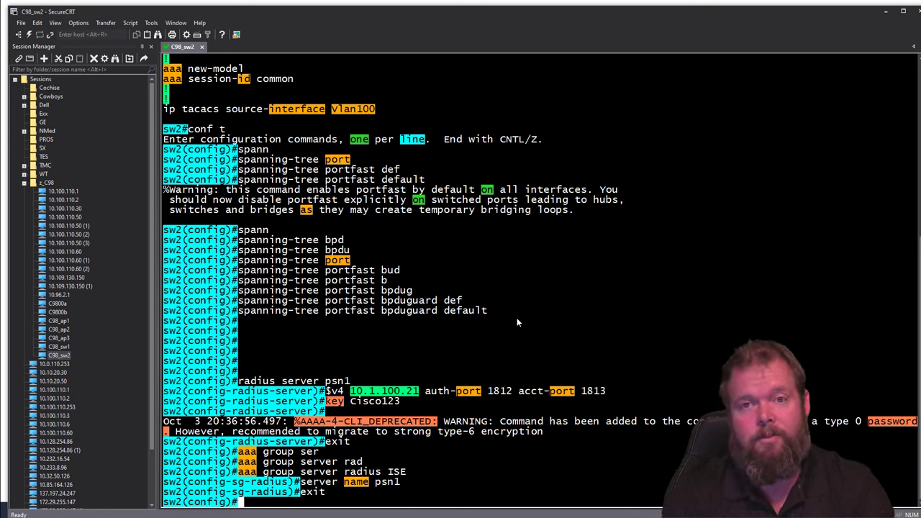
Step: Paste 'aaa server radius dynamic-author' at sw2's global config prompt
key("Return")
key("Return")
key("Return")
key("Return")
key("Return")
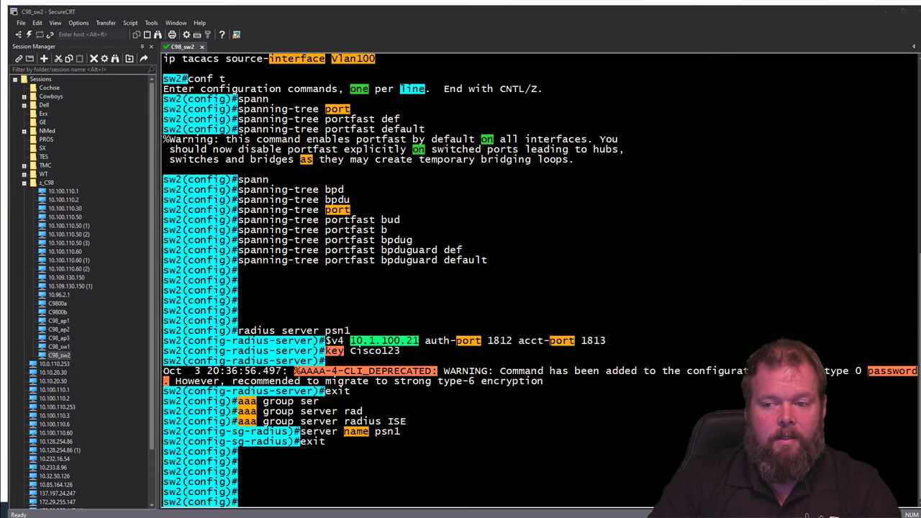
left_click(522, 466)
right_click(523, 465)
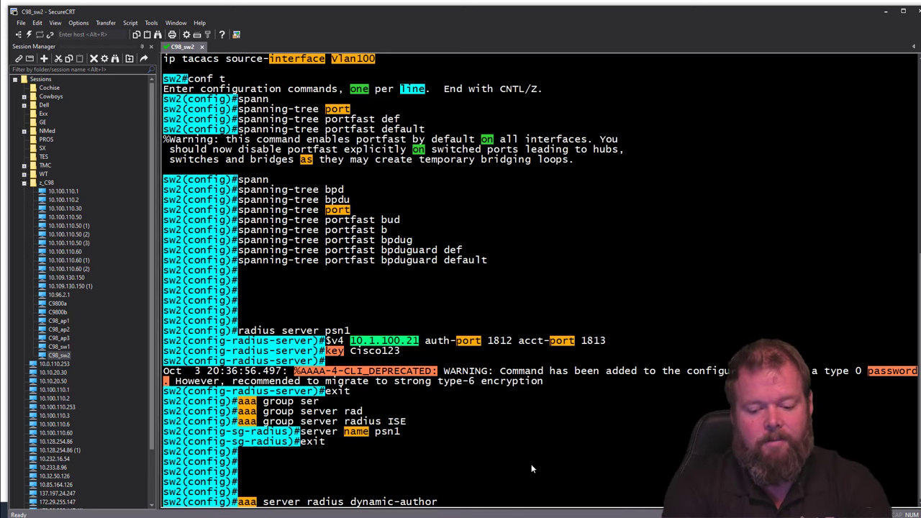
Step: Add dynamic-author client 10.1.100.21 with its server key, then exit to global config
key("Return")
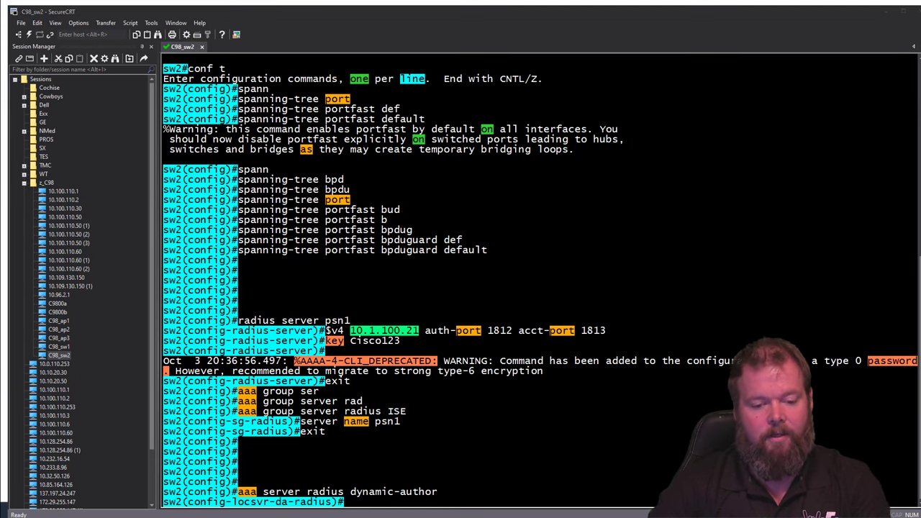
left_click(590, 464)
key("Up")
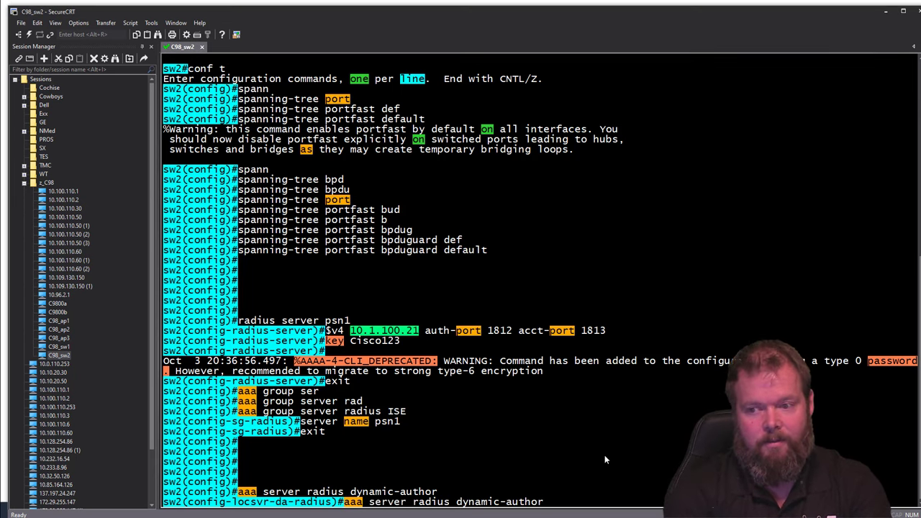
key("BackSpace")
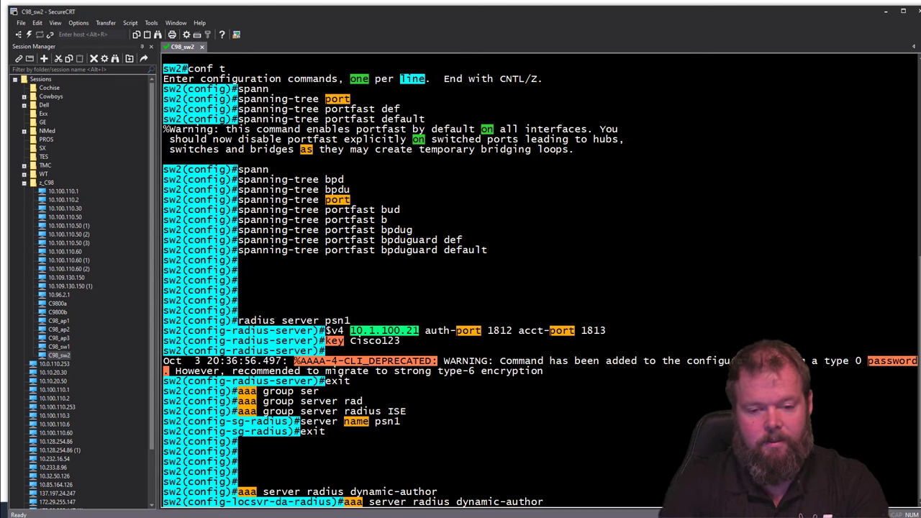
key("BackSpace")
key("BackSpace")
key("BackSpace")
key("BackSpace")
key("BackSpace")
key("BackSpace")
key("BackSpace")
key("BackSpace")
key("BackSpace")
key("BackSpace")
key("BackSpace")
key("BackSpace")
key("BackSpace")
key("BackSpace")
key("BackSpace")
key("BackSpace")
key("BackSpace")
key("BackSpace")
key("BackSpace")
key("BackSpace")
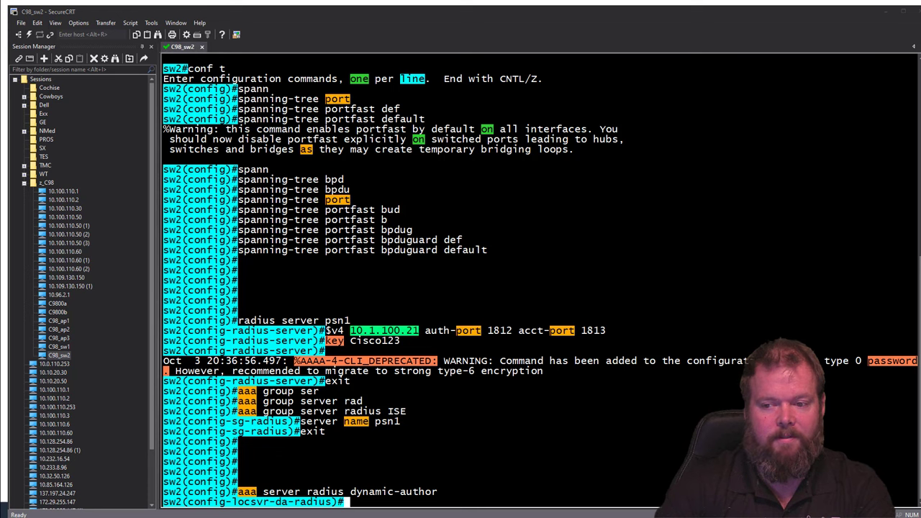
right_click(546, 468)
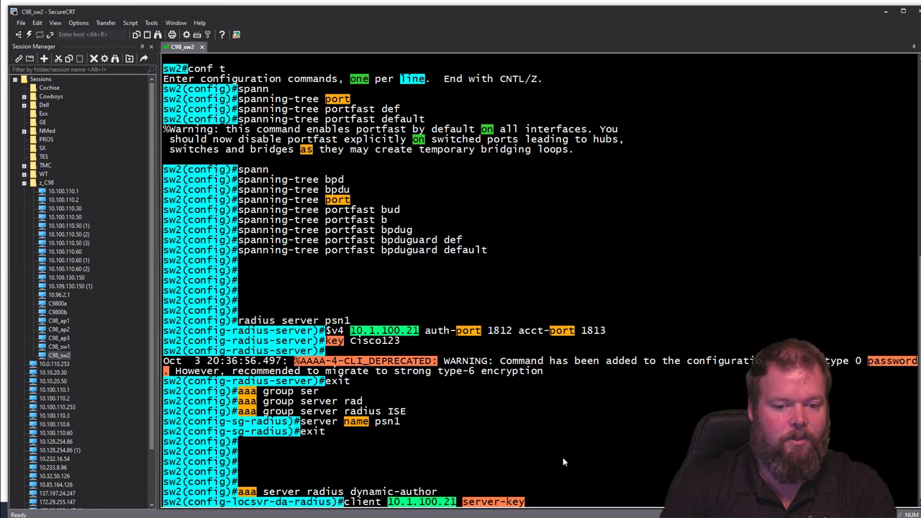
type("Cisco123")
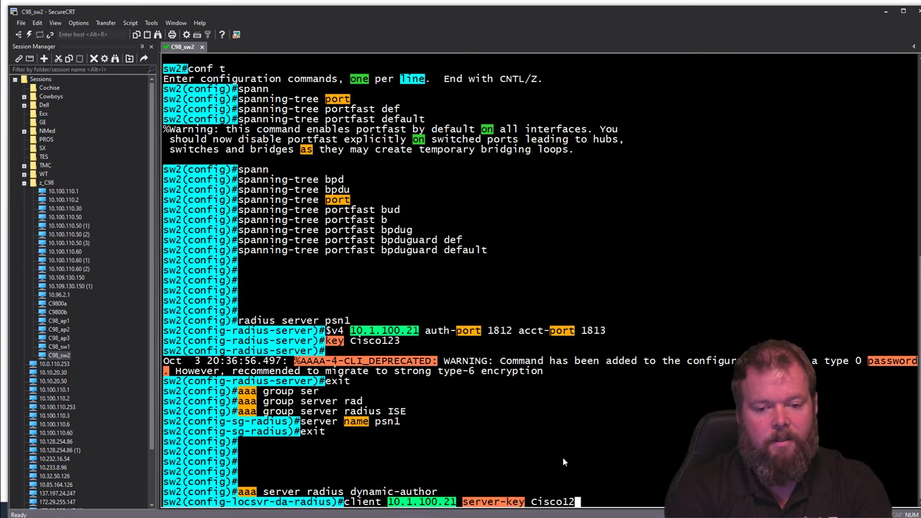
key("Return")
key("Return")
key("Return")
type("exit")
key("Return")
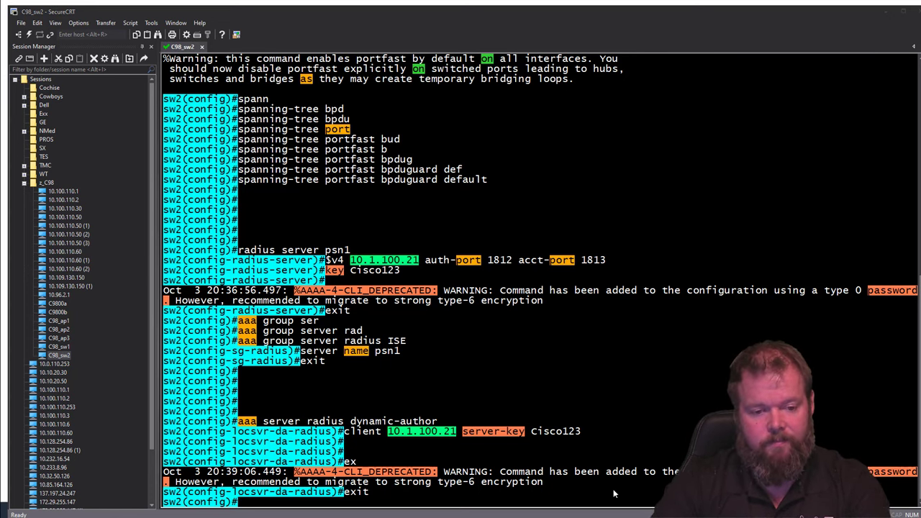
Step: Paste radius-server attributes 6, 8, 25, 31, dead-criteria, deadtime 60, load-balance, VSA and 'dot1x critical eapol'
right_click(581, 421)
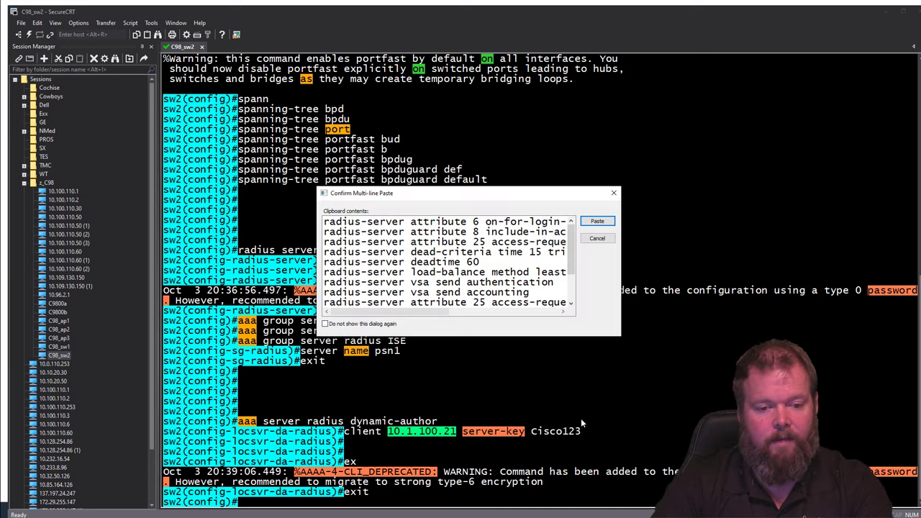
left_click(597, 221)
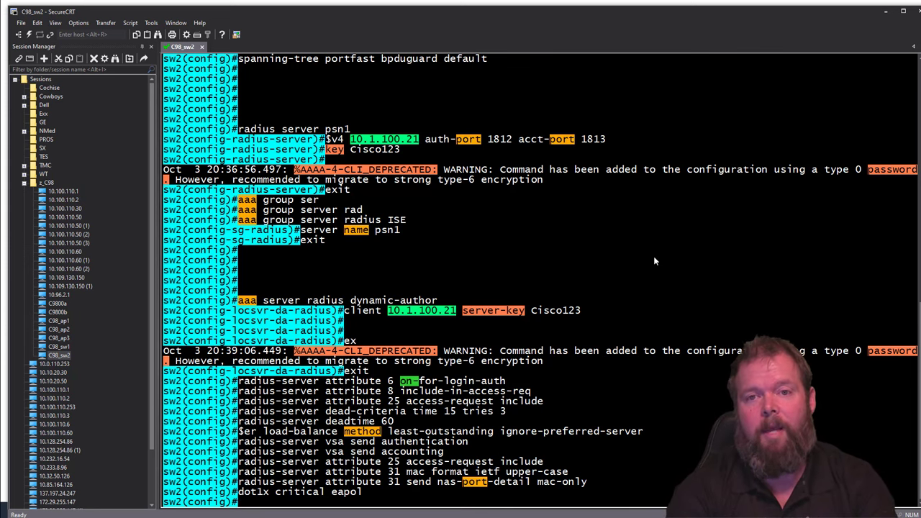
key("Return")
key("Return")
key("Return")
key("Return")
key("Return")
key("Return")
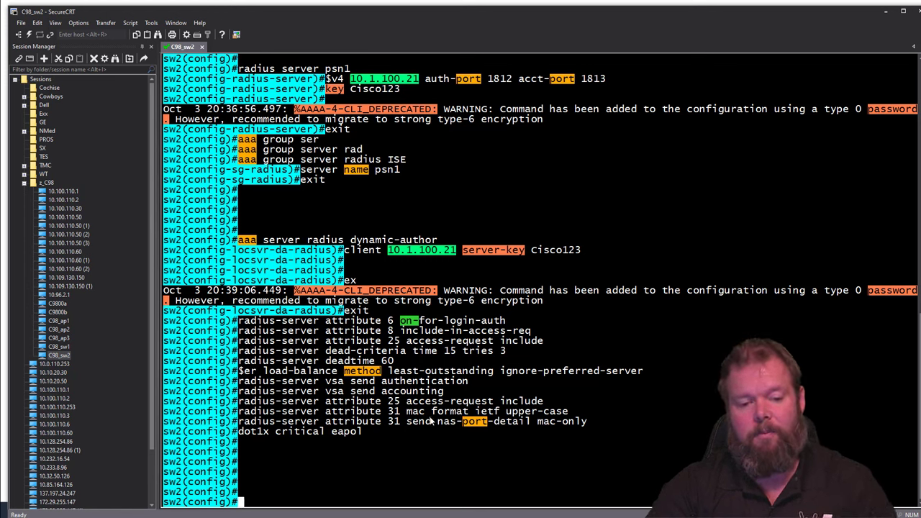
left_click_drag(239, 432, 403, 438)
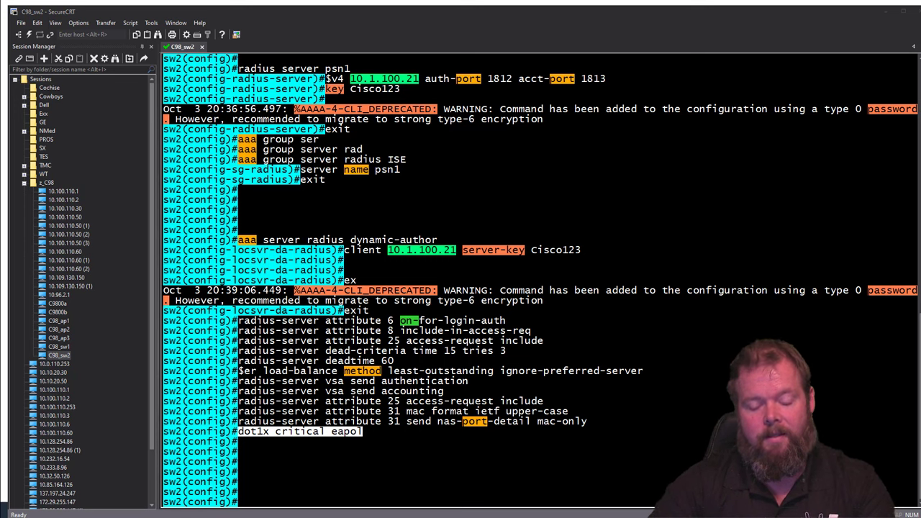
Step: Paste the aaa dot1x authentication, network authorization and accounting commands and accept the conversion prompt with yes
right_click(495, 445)
left_click(599, 222)
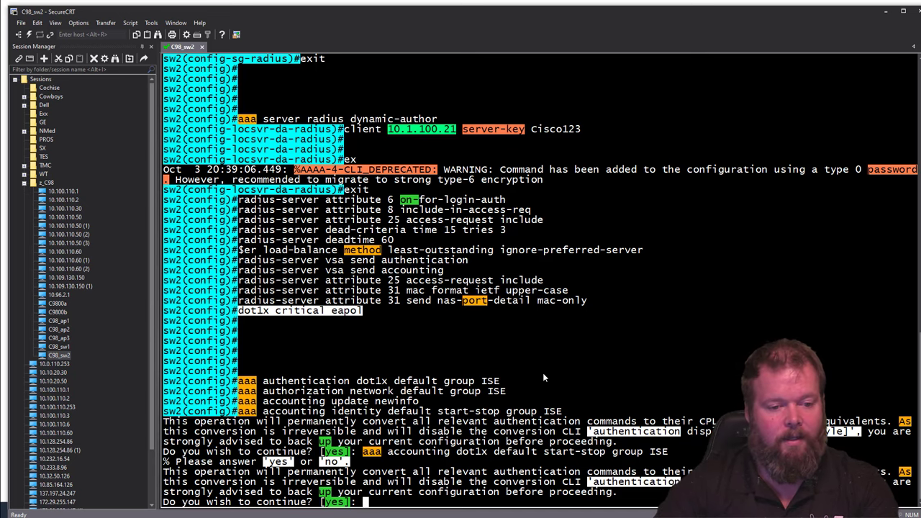
type("yes")
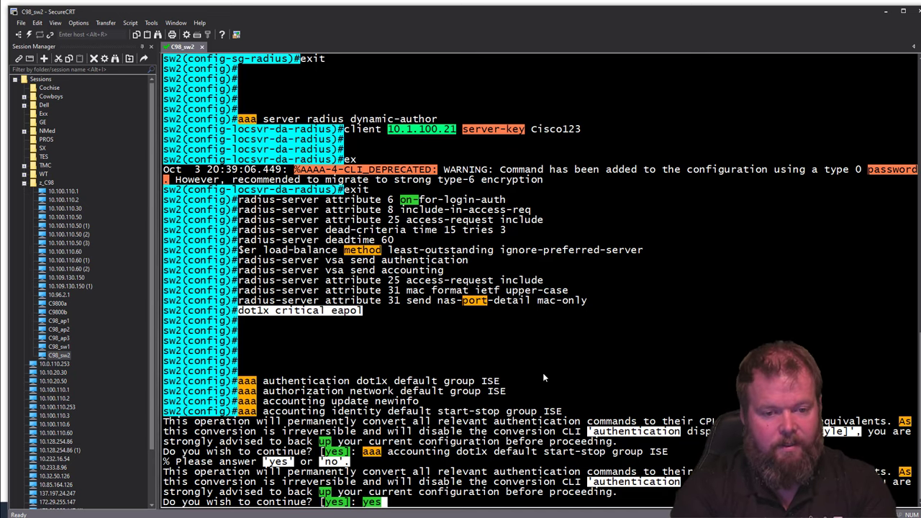
key("Return")
key("Return")
key("Return")
key("Return")
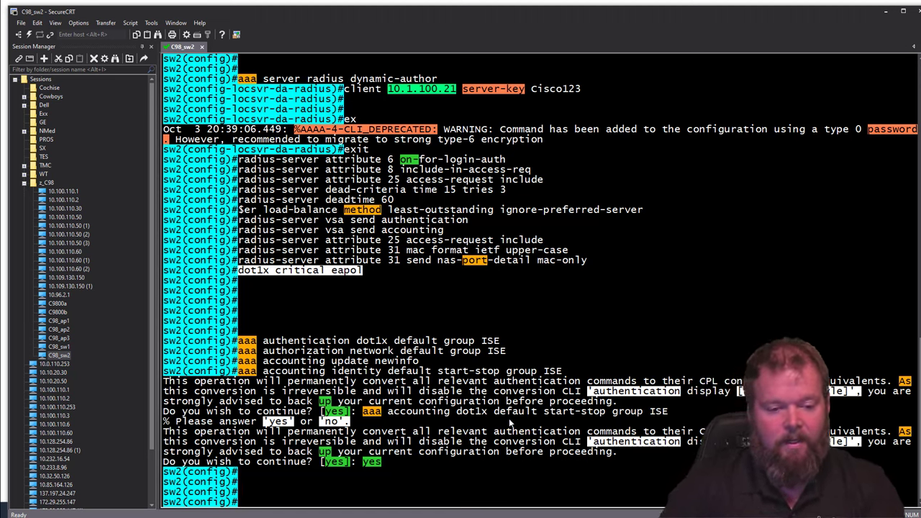
Step: Re-paste the aaa commands and remove the deprecated dot1x accounting command by prefixing it with 'no'
right_click(475, 473)
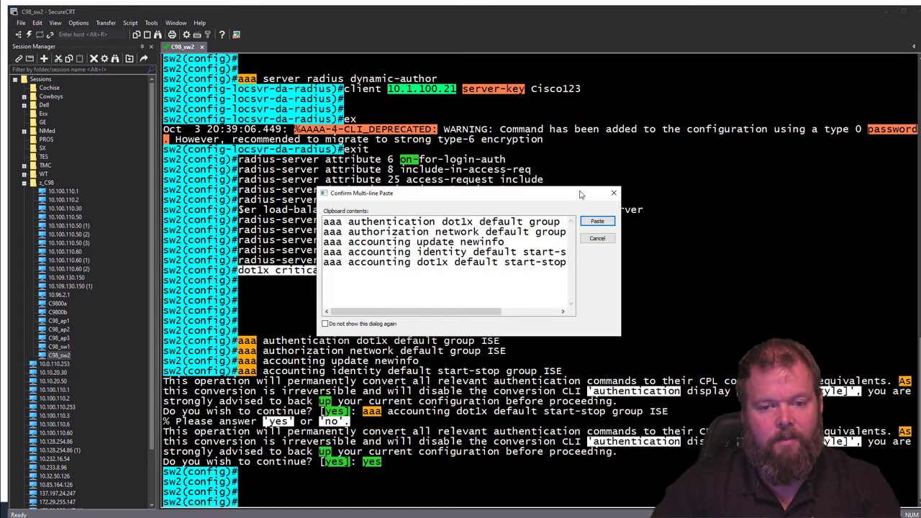
left_click(597, 221)
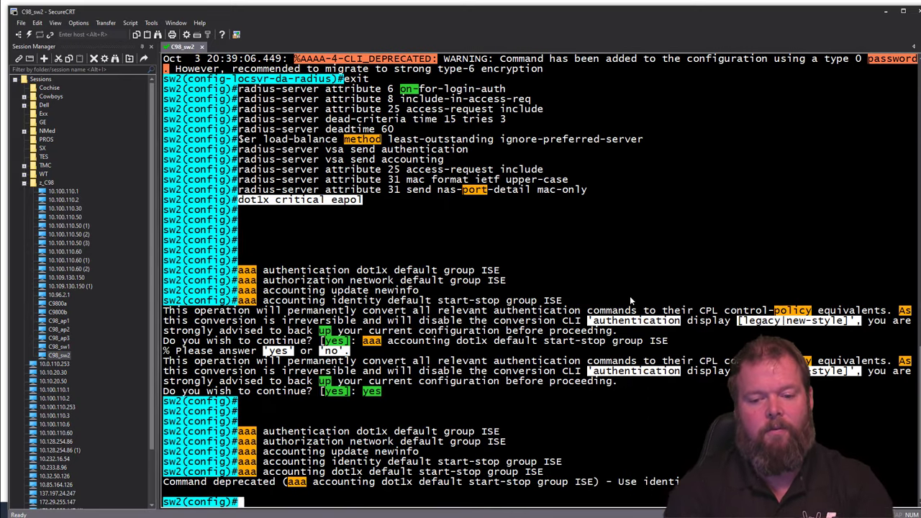
key("Return")
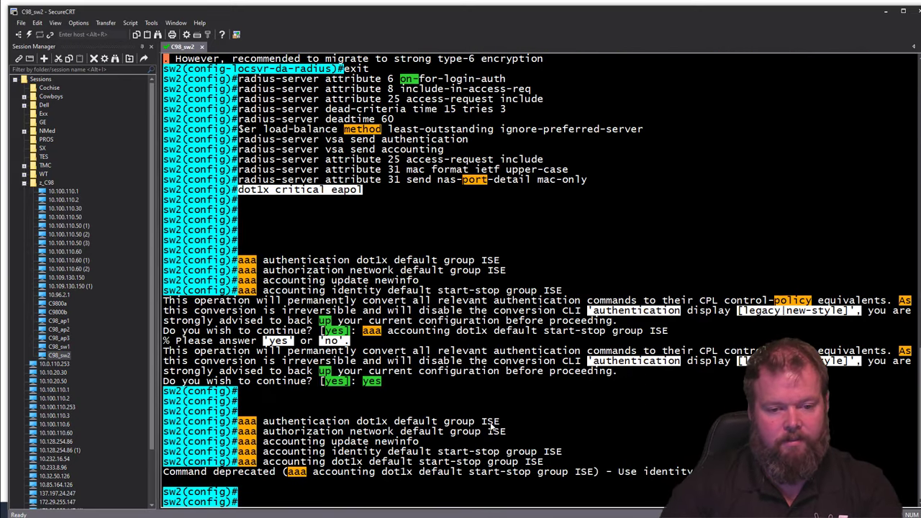
right_click(273, 467)
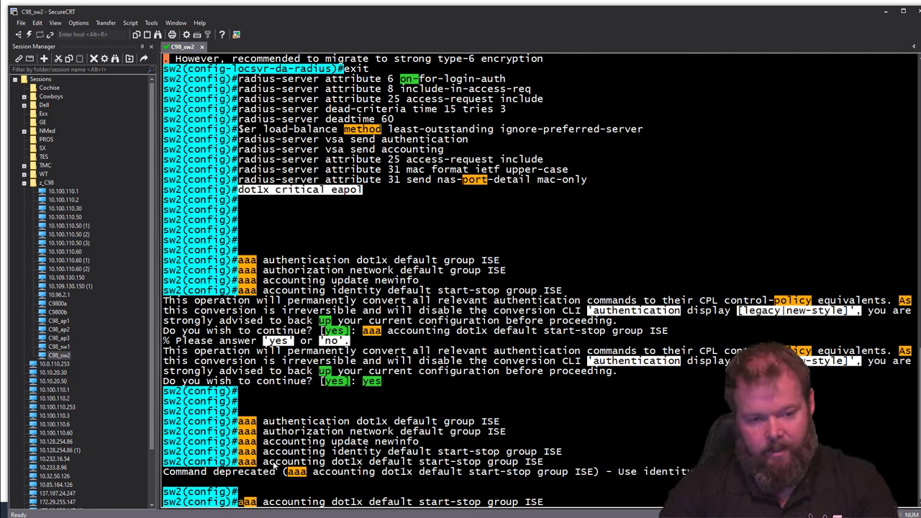
key("ctrl+a")
type("no")
key("Return")
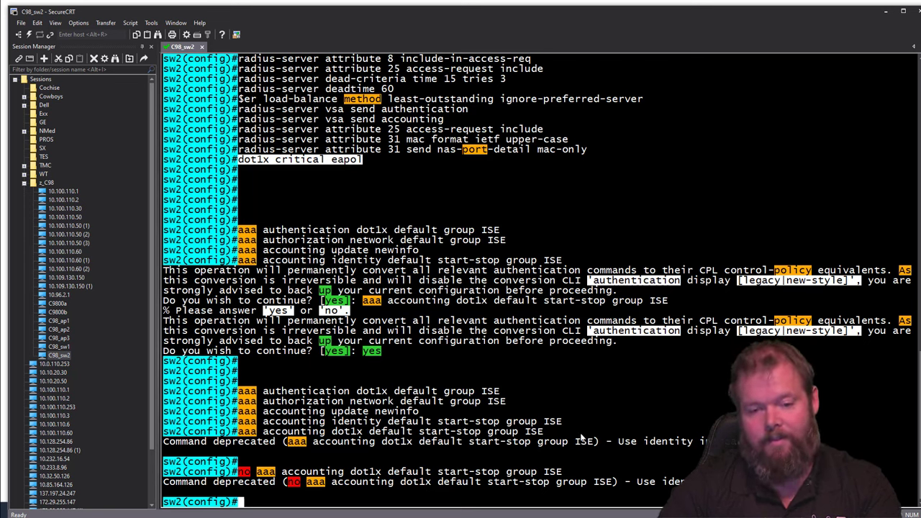
left_click_drag(502, 391, 257, 392)
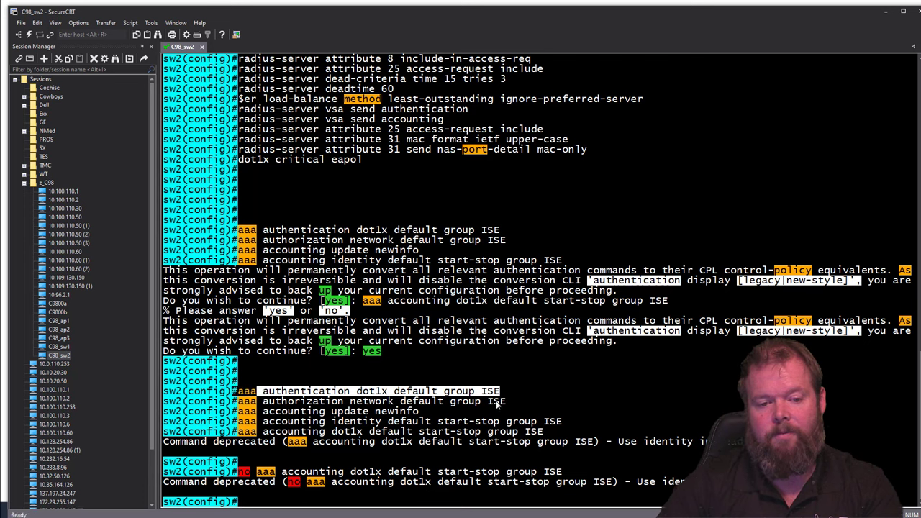
left_click_drag(502, 400, 268, 401)
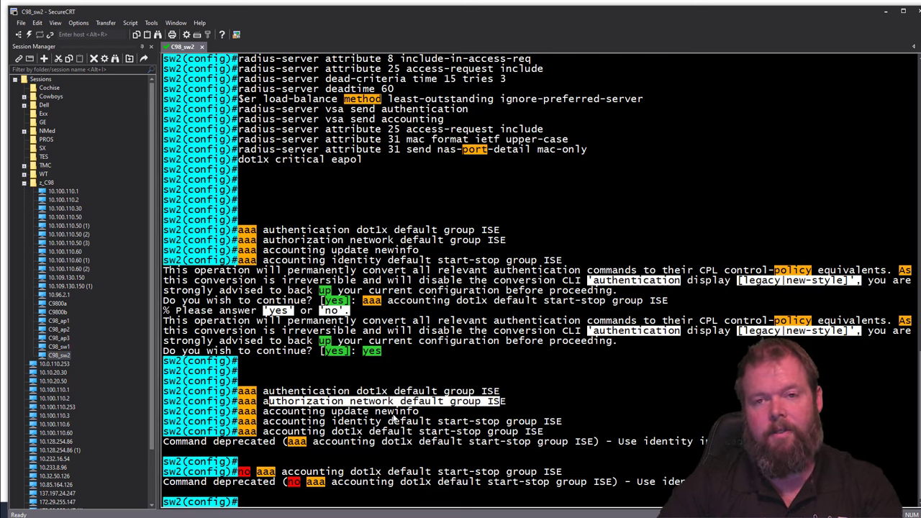
left_click_drag(417, 412, 257, 411)
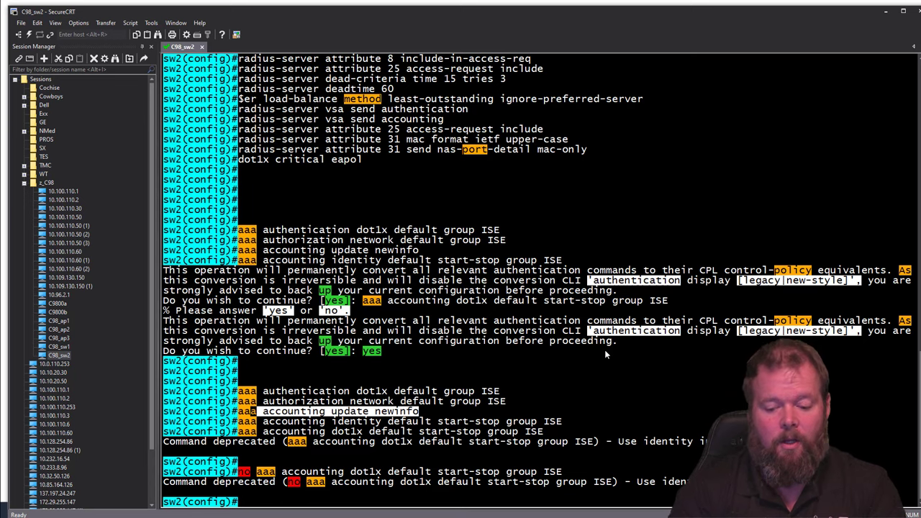
key("Return")
key("Return")
key("Return")
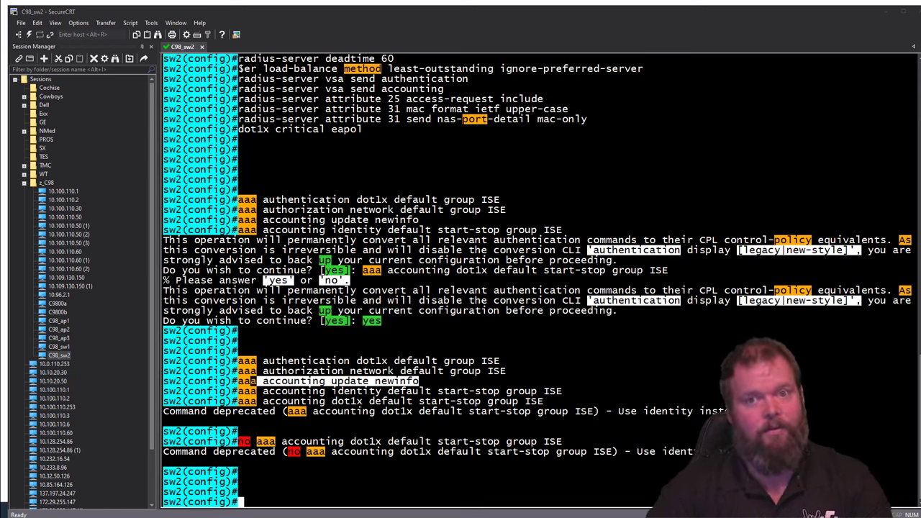
Step: Define ACL-CRITICAL-DATA, posture and web-auth redirect, and ISE_UNAUTHORIZED ACLs, plus ACL-DEFAULT rebuilt to allow ISE, then exit
right_click(509, 470)
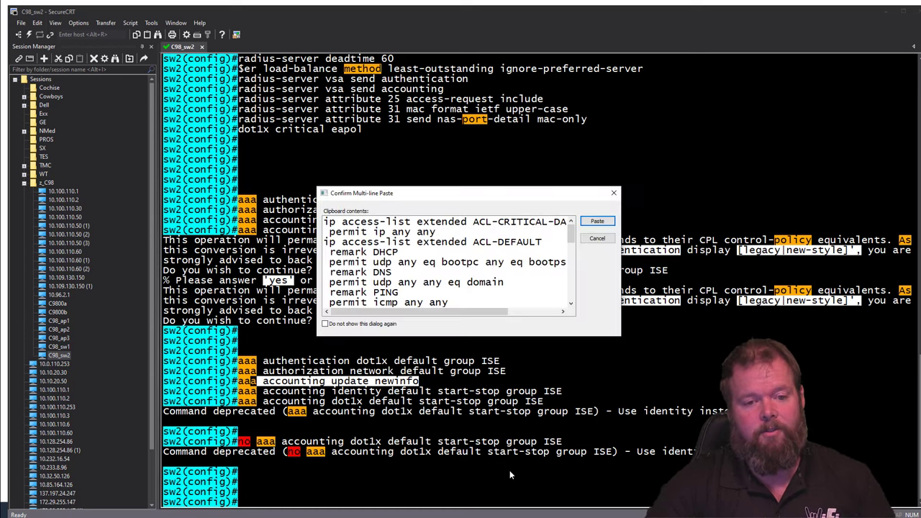
left_click(597, 221)
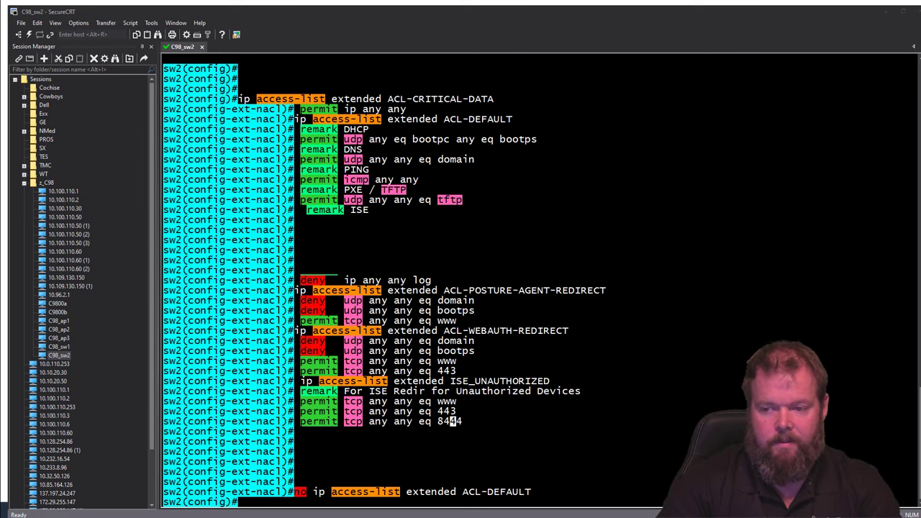
left_click(513, 431)
right_click(521, 433)
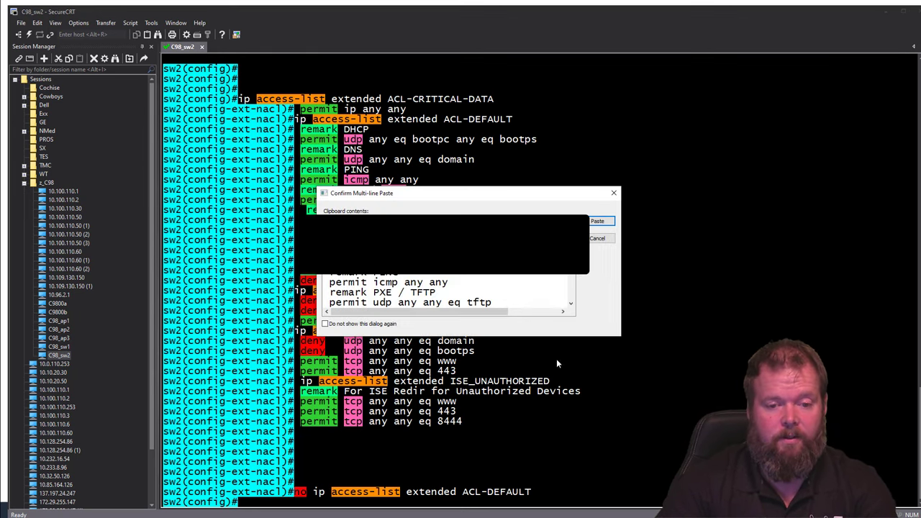
left_click(600, 221)
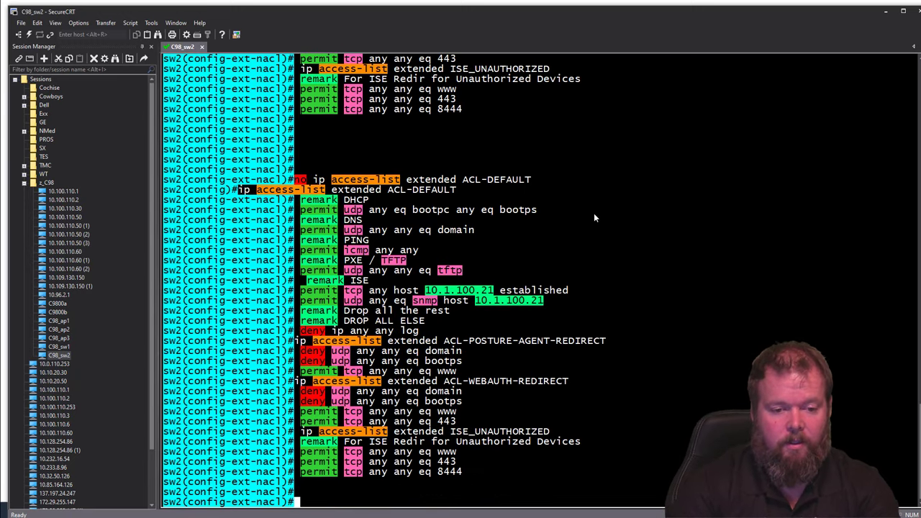
type("exit")
key("Return")
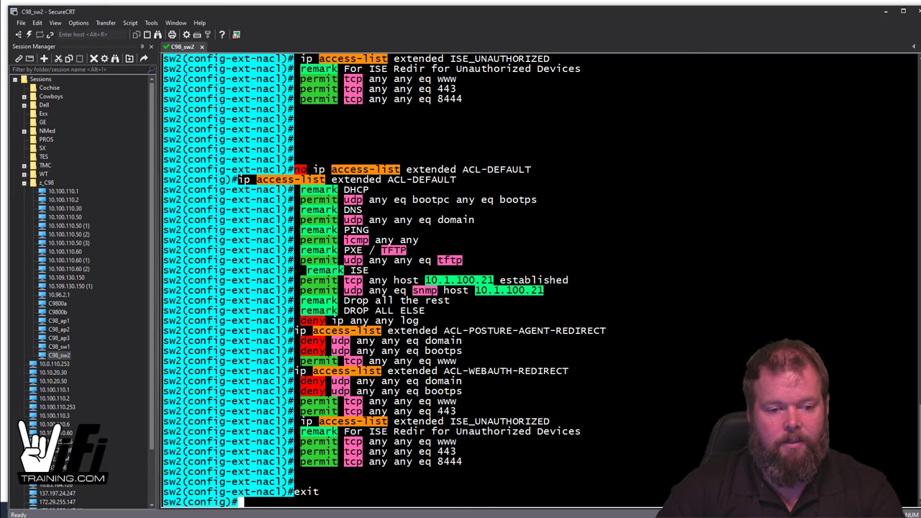
Step: Paste the CRITICAL_DATA and CRITICAL_VOICE (voice vlan) service templates and return to global configuration
key("shift+Insert")
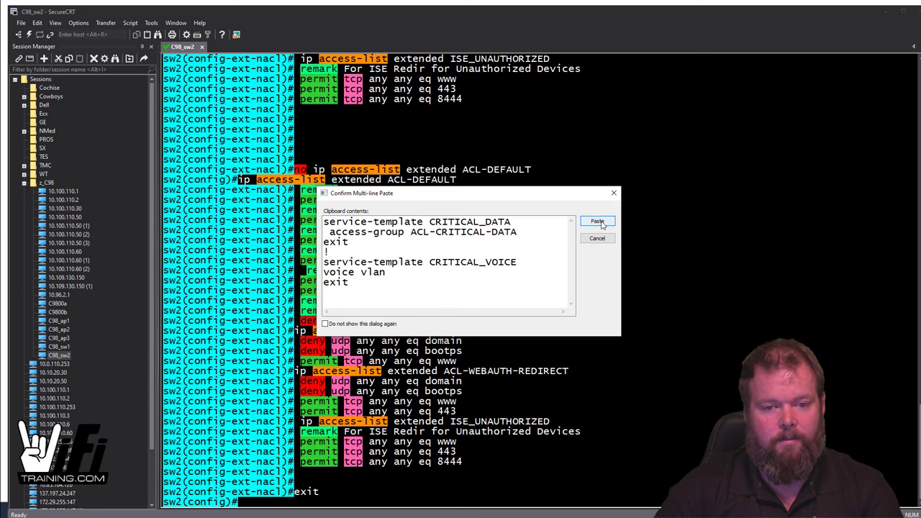
left_click(601, 222)
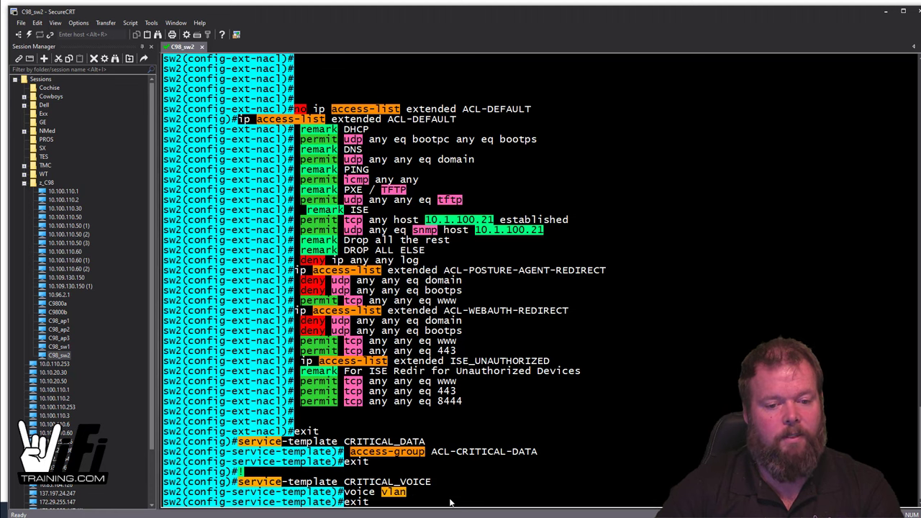
key("Return")
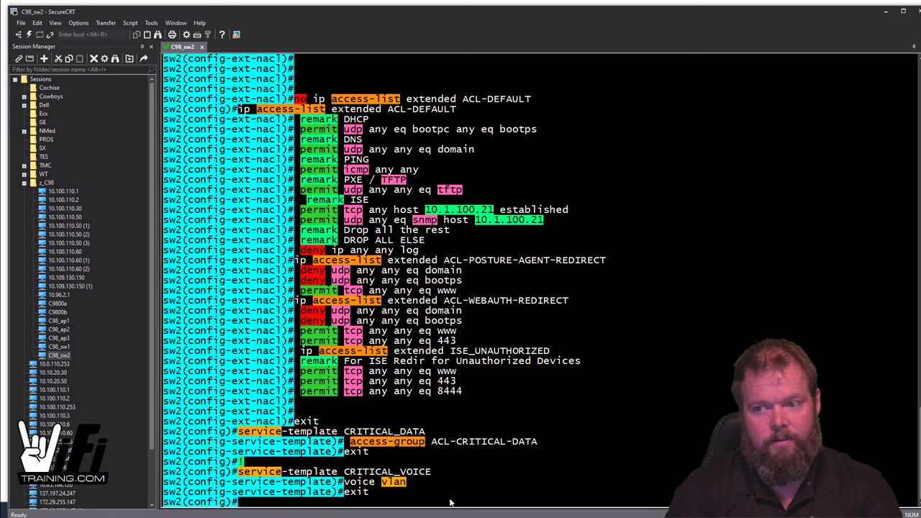
key("Return")
key("Return")
key("Return")
key("Return")
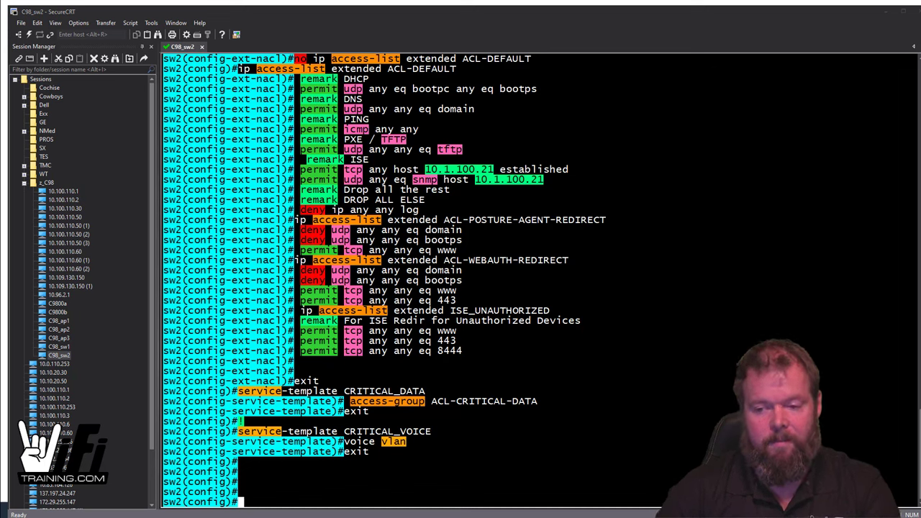
Step: Paste the seven control class-maps, including DOT1X-FAILED, MAB_FAILED and IN_CRITICAL_AUTH, into sw2
right_click(546, 462)
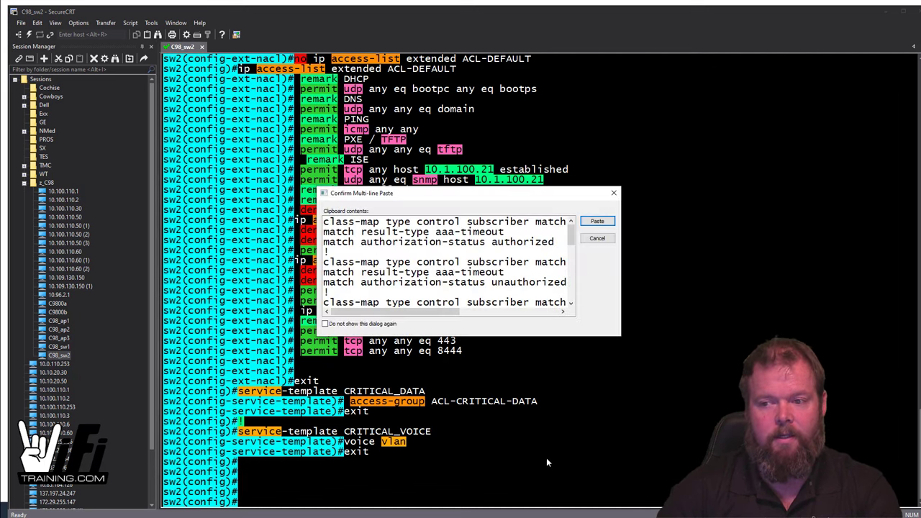
left_click(598, 221)
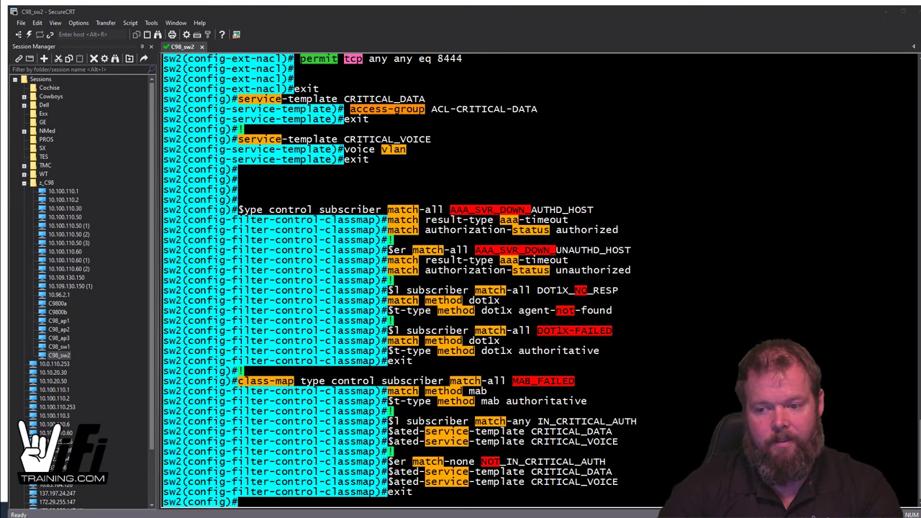
left_click(662, 491)
key("Return")
key("Return")
key("Return")
key("Return")
key("Return")
key("Return")
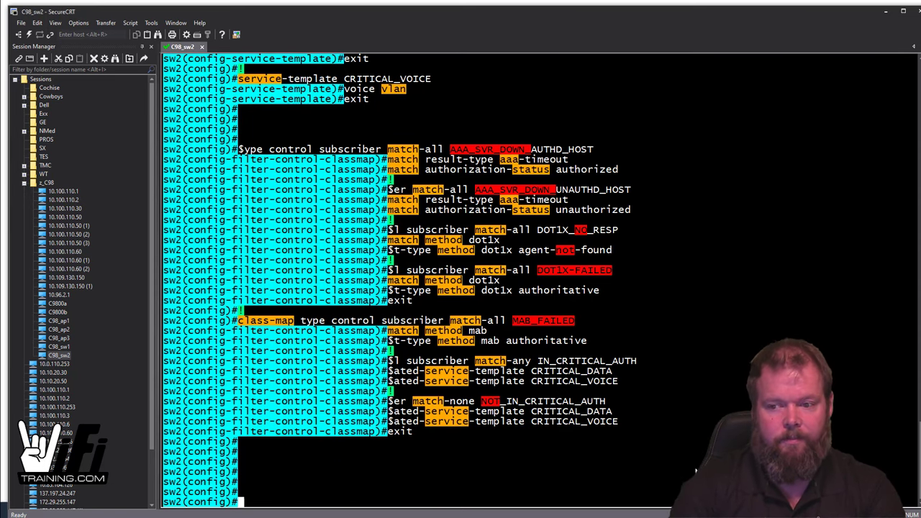
key("shift+Insert")
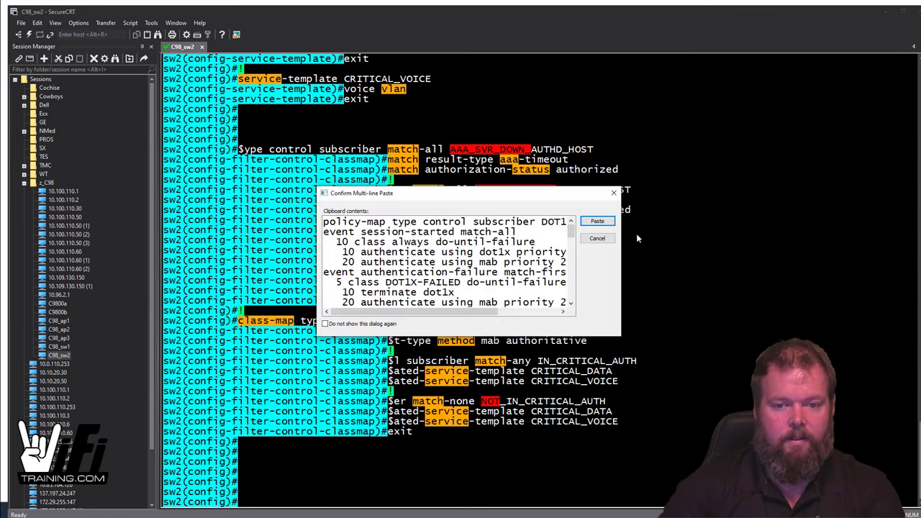
Step: Confirm the DOT1X-DEFAULT policy-map paste and compare the result against the Notepad notes
left_click(611, 223)
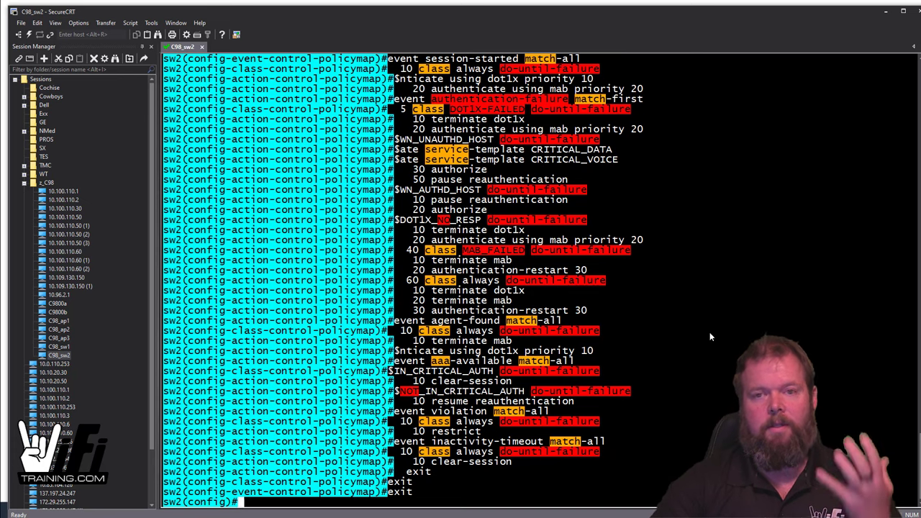
scroll(708, 332, "up", 3)
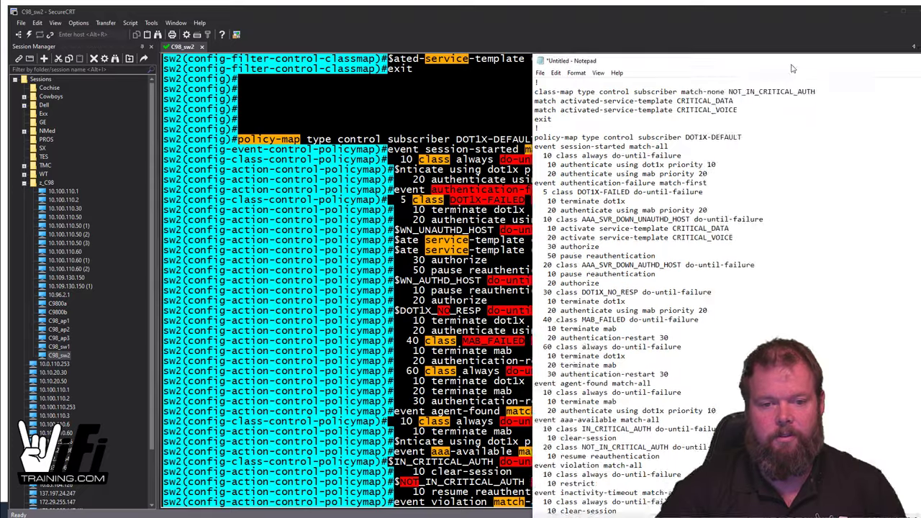
left_click_drag(790, 52, 594, 57)
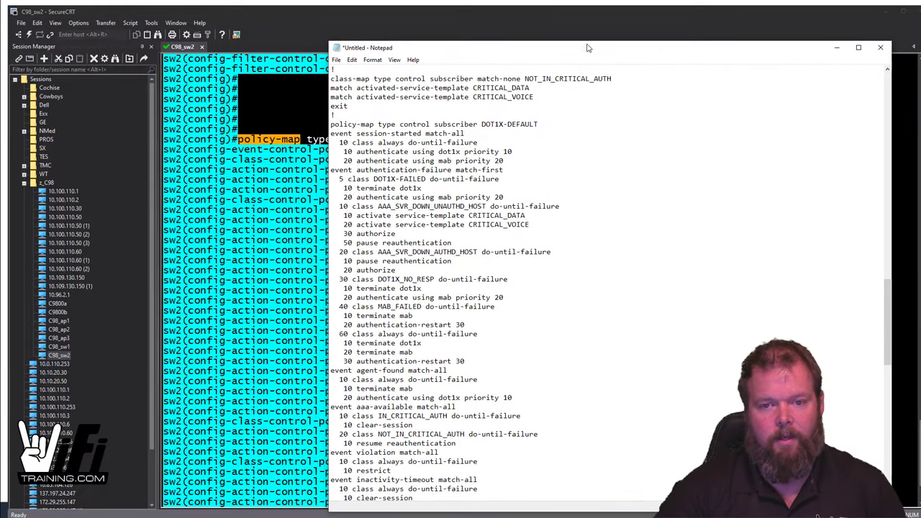
left_click(836, 48)
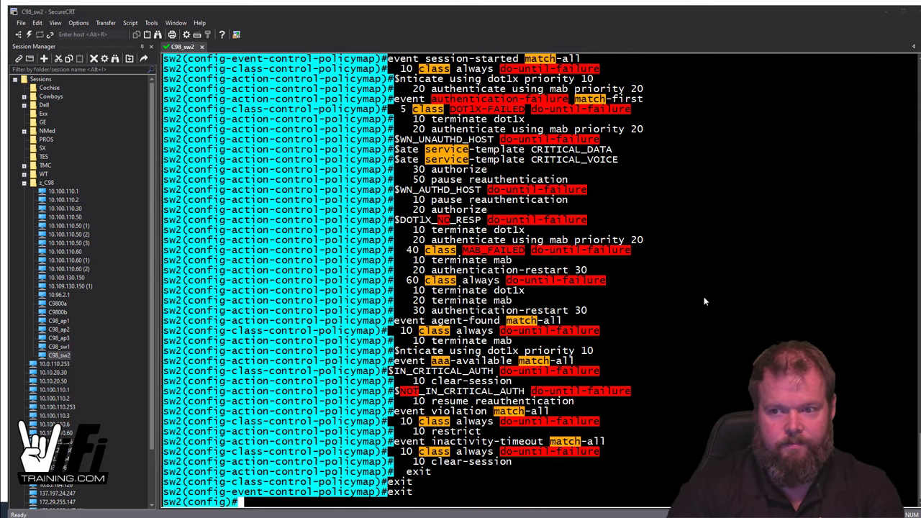
left_click(704, 301)
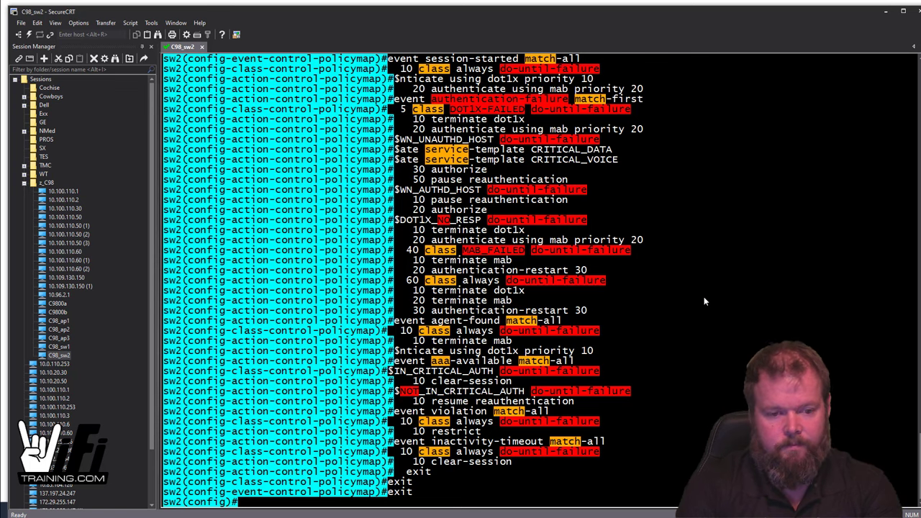
Step: Run 'do sh run | se policy' and page through the DOT1X-DEFAULT policy-map output
type("do sh run | se ")
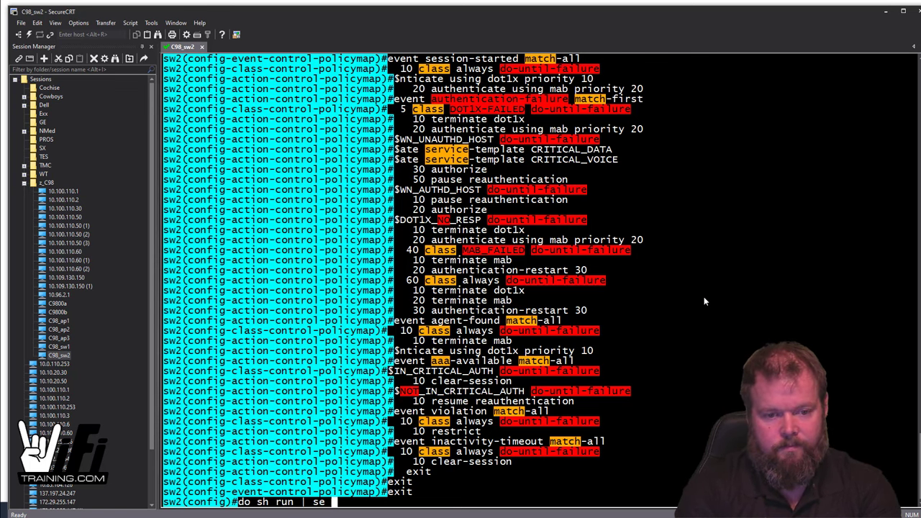
type("policy")
key("Return")
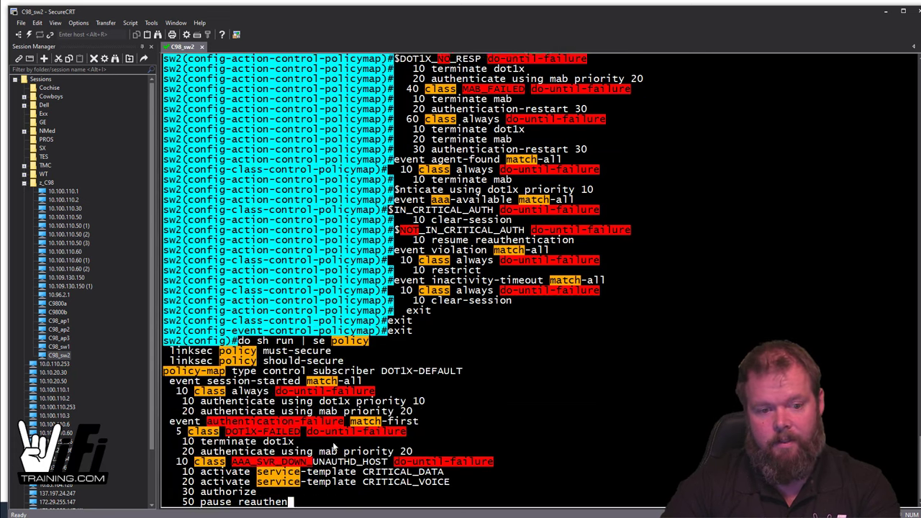
key("space")
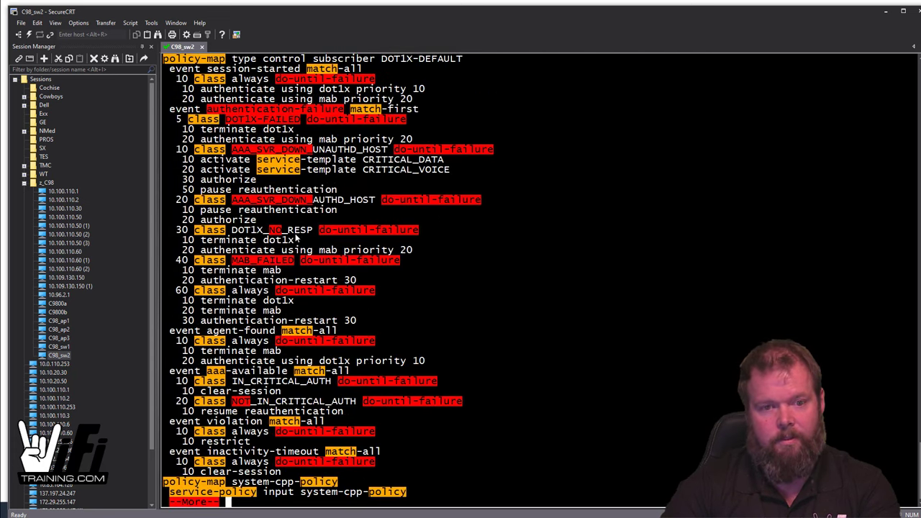
scroll(334, 125, "up", 4)
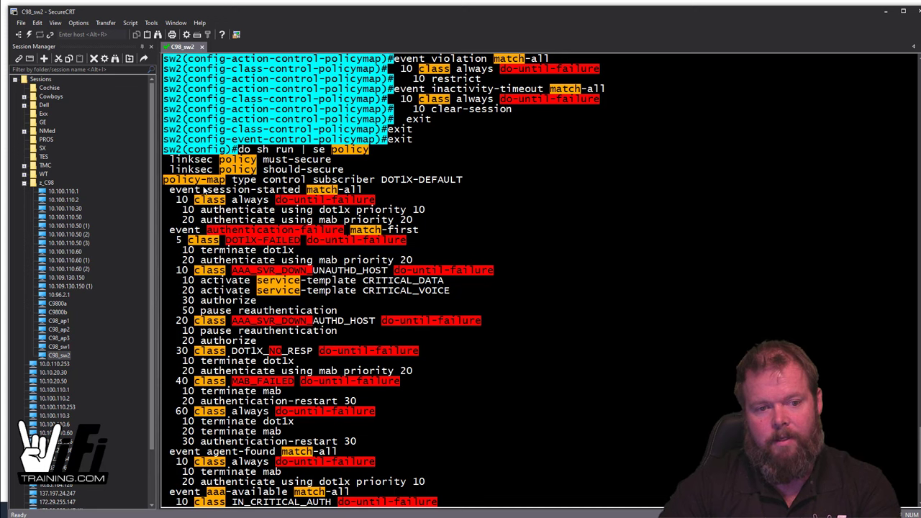
Step: Highlight the session-started, 10 class always and AAA-down unauthorized-host lines, then end the paged output
left_click_drag(177, 190, 364, 188)
left_click_drag(179, 202, 275, 203)
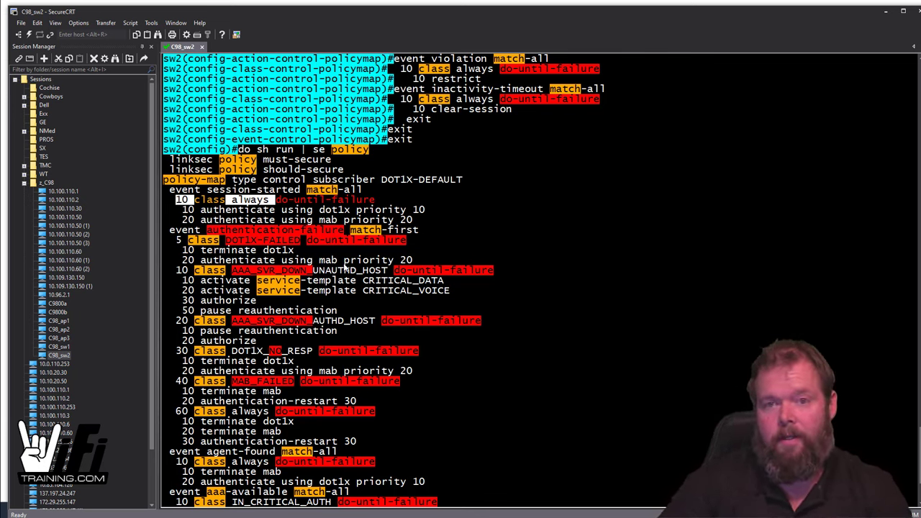
left_click_drag(178, 271, 478, 275)
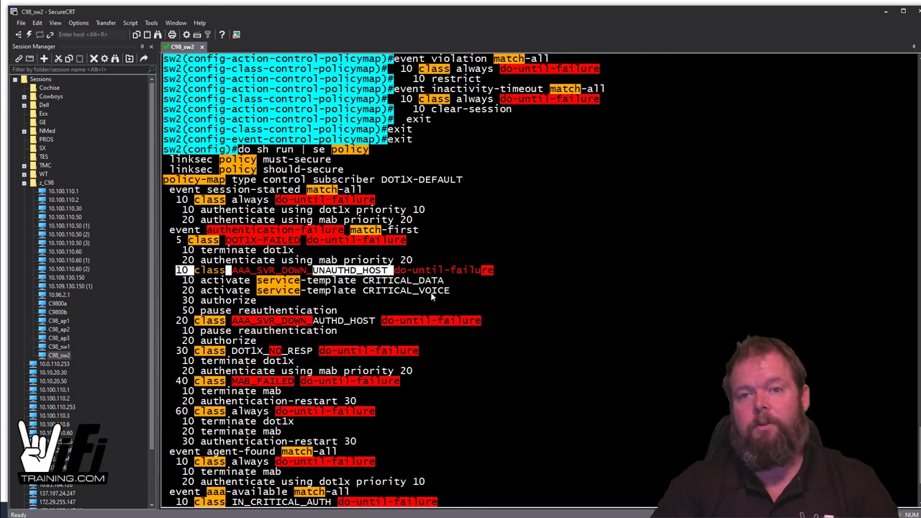
scroll(444, 322, "down", 4)
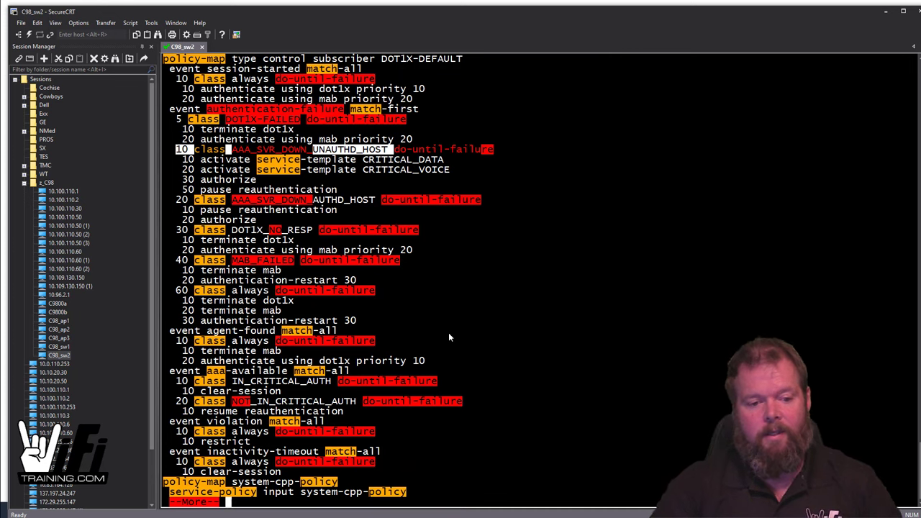
key("q")
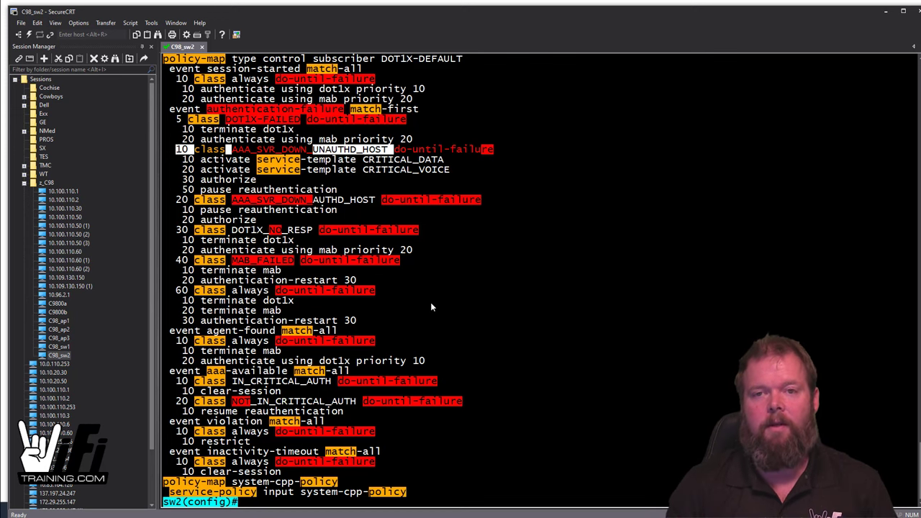
Step: Highlight the DOT1X-DEFAULT policy name and return to a fresh global config prompt
scroll(394, 137, "up", 2)
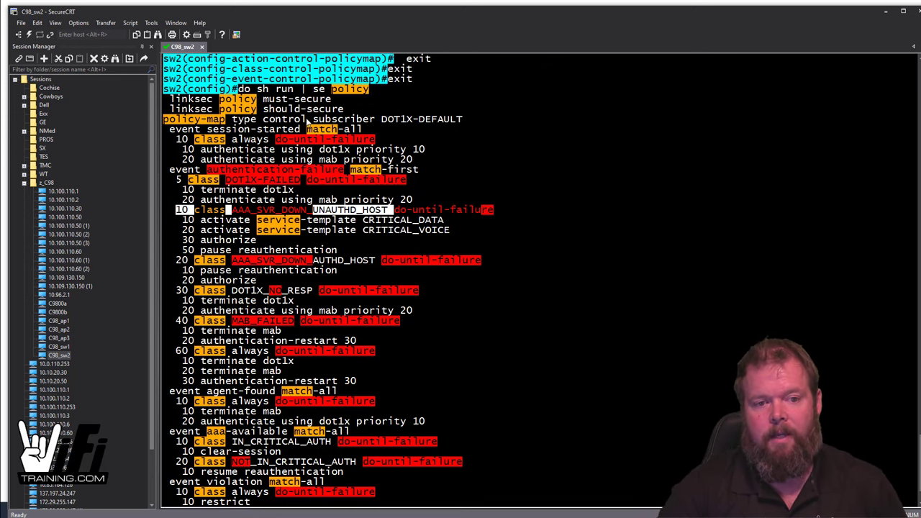
left_click_drag(314, 119, 467, 120)
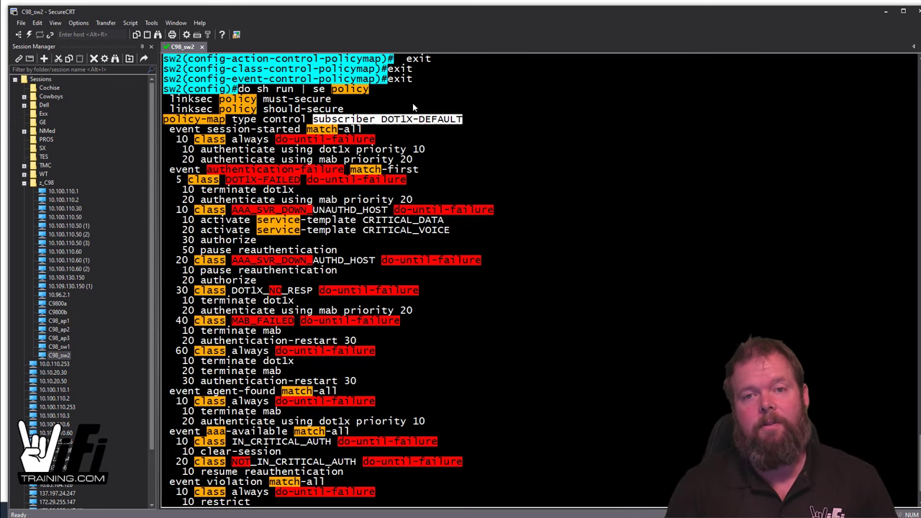
scroll(525, 214, "down", 2)
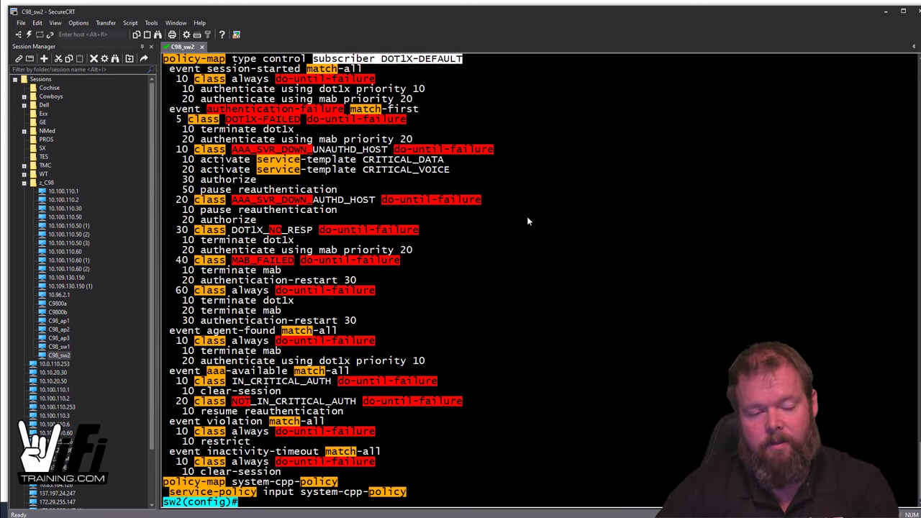
key("Return")
key("Return")
key("Return")
key("Return")
key("Return")
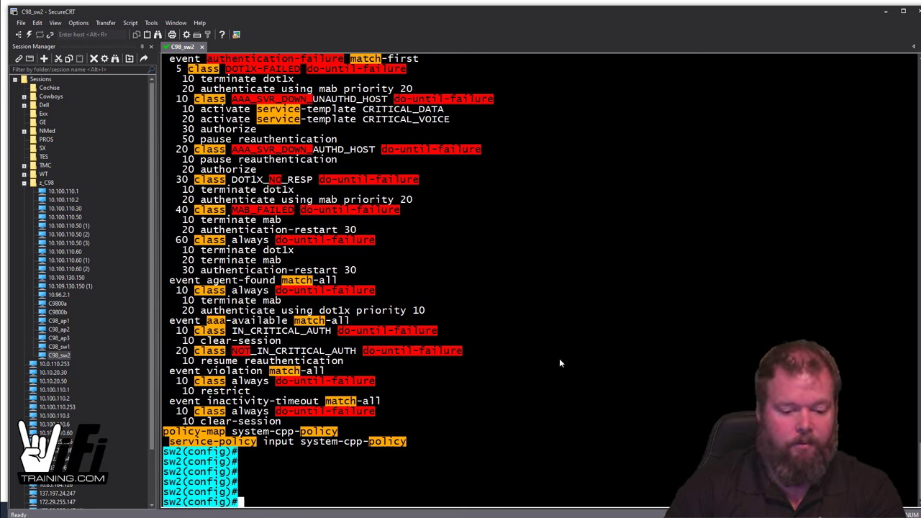
Step: Enable dot1x system-auth-control globally on sw2
type("dotx")
key("BackSpace")
type("1")
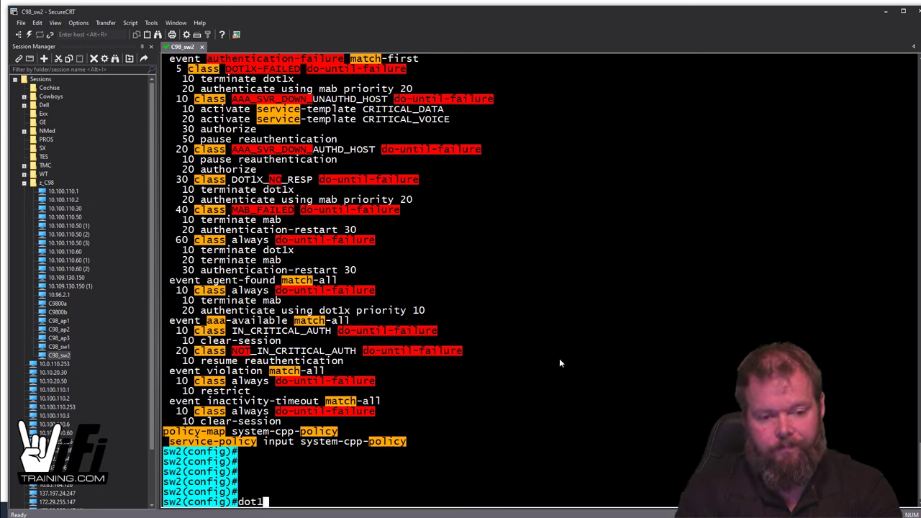
type("x sys")
key("Tab")
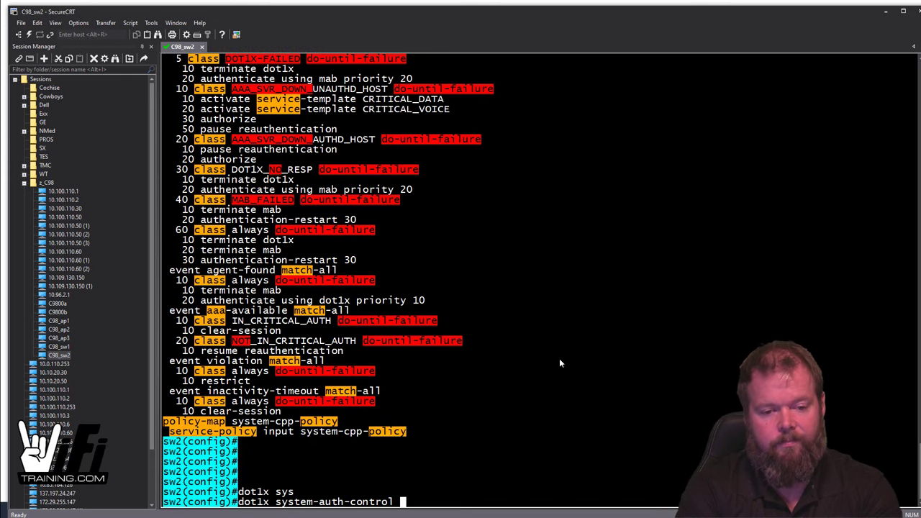
key("Return")
key("Return")
key("Return")
key("Return")
key("Return")
key("Return")
key("Return")
key("Return")
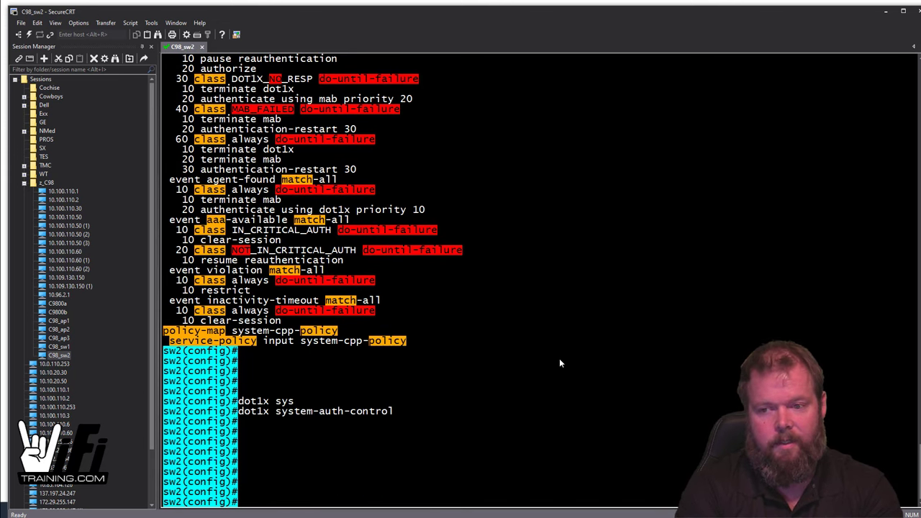
Step: Run 'do sh access-sess' to confirm no access sessions currently exist
type("do sh access-sess")
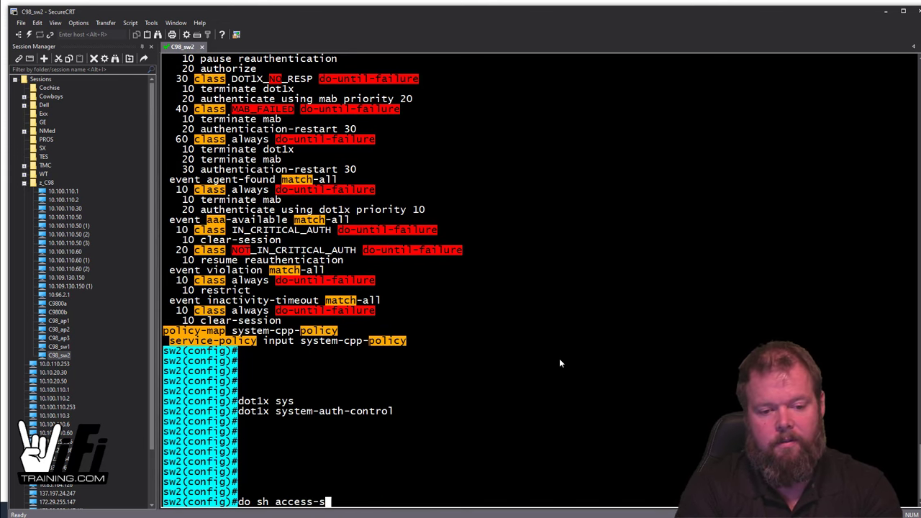
key("Return")
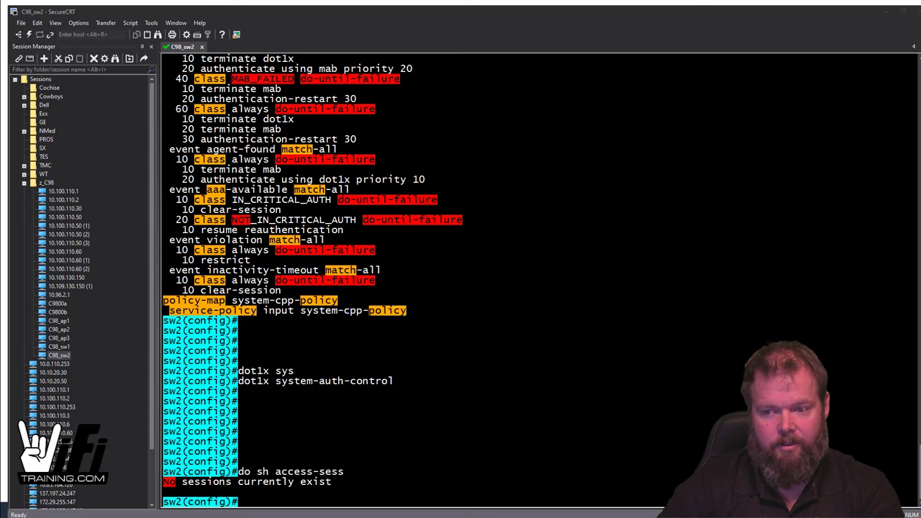
key("alt+Tab")
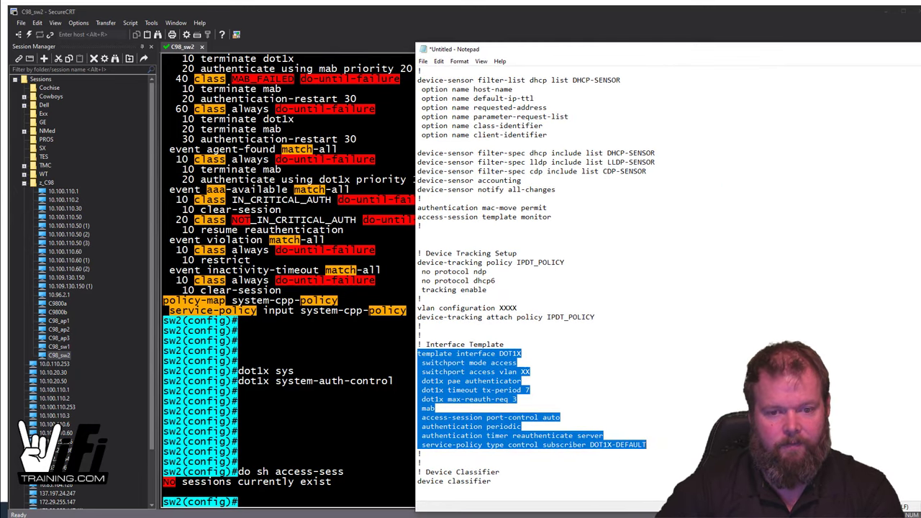
Step: Run 'do sh vlan' to list VLANs 10 mgmt, 50 data, 60 contractor, 80 voice and 99 guest
left_click(532, 371)
left_click(392, 417)
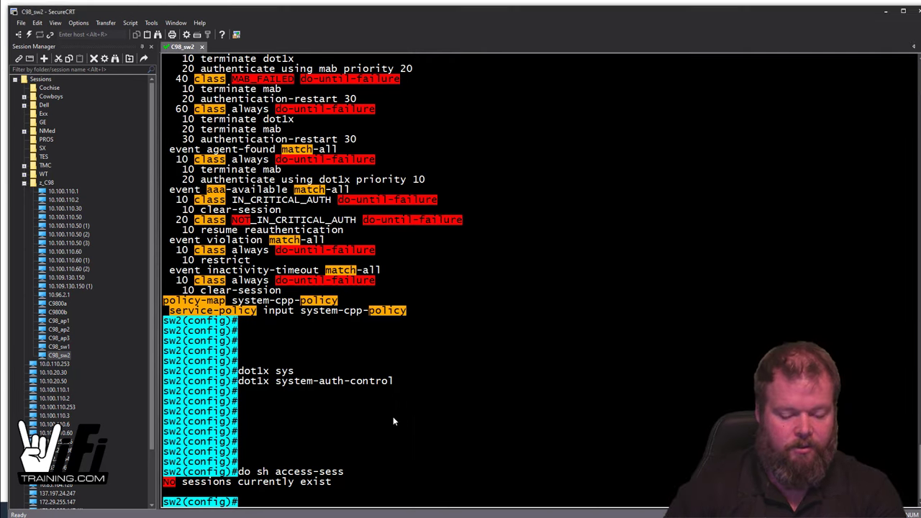
type("do sh vlan")
key("Return")
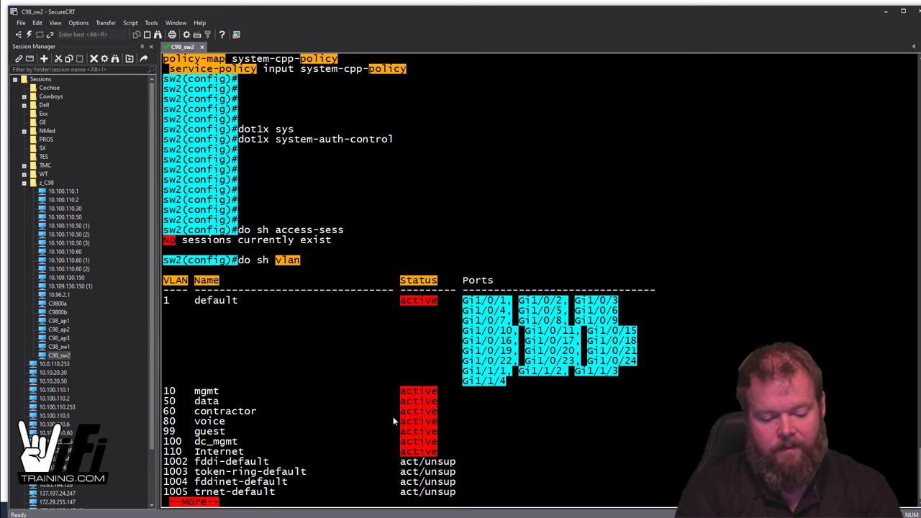
key("q")
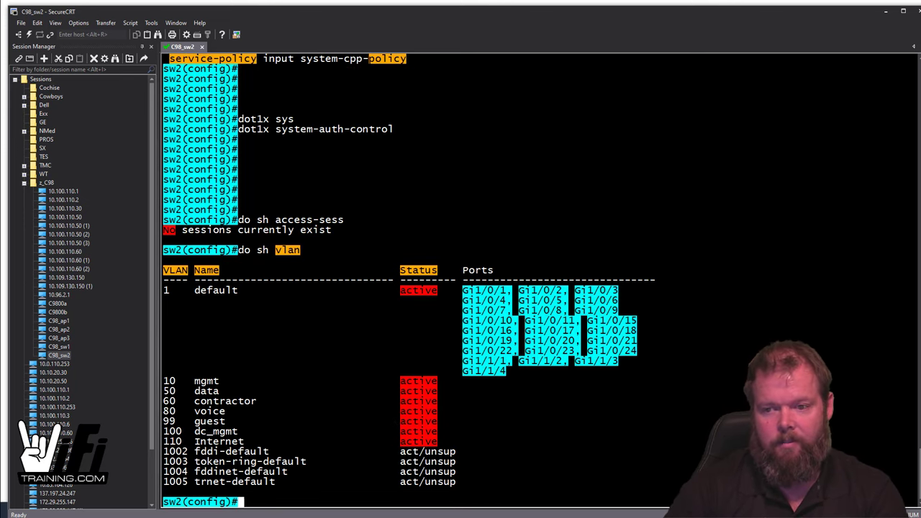
key("alt+Tab")
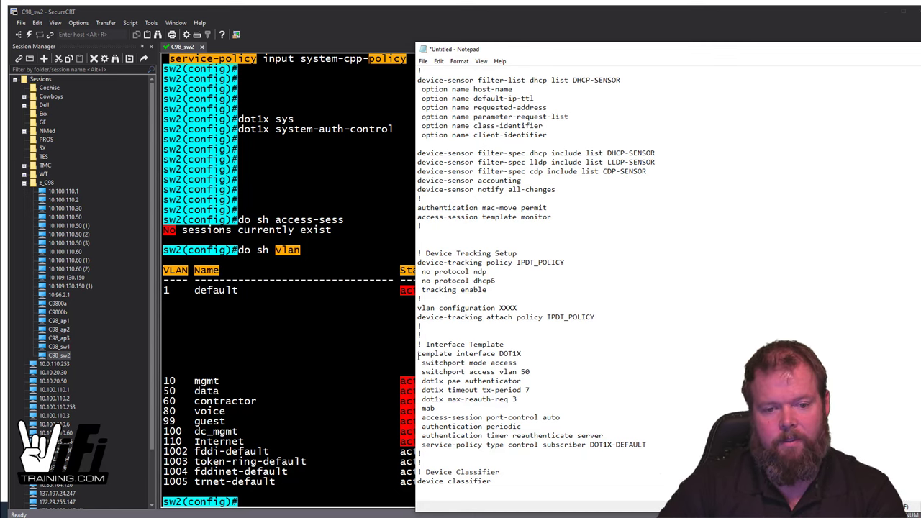
Step: Select the DOT1X template from 'template interface DOT1X' through the service-policy line, then minimize Notepad
left_click_drag(418, 355, 500, 364)
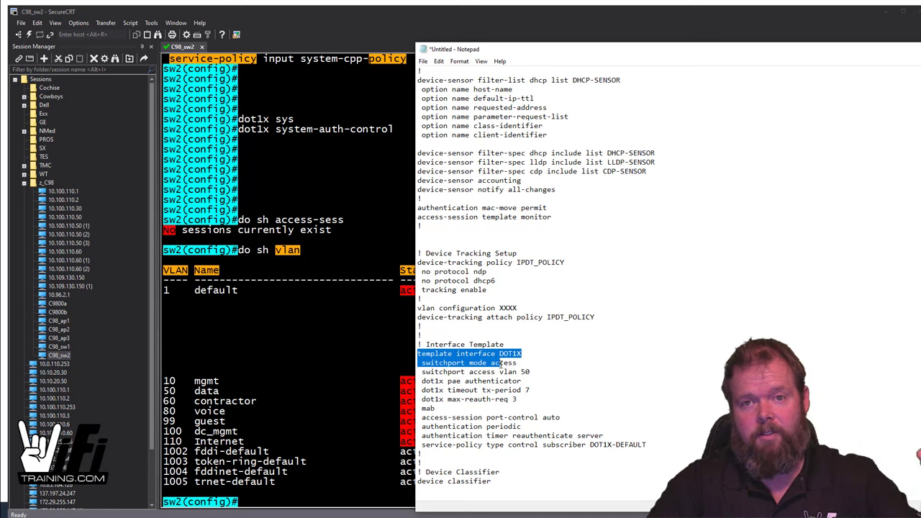
left_click_drag(501, 365, 523, 372)
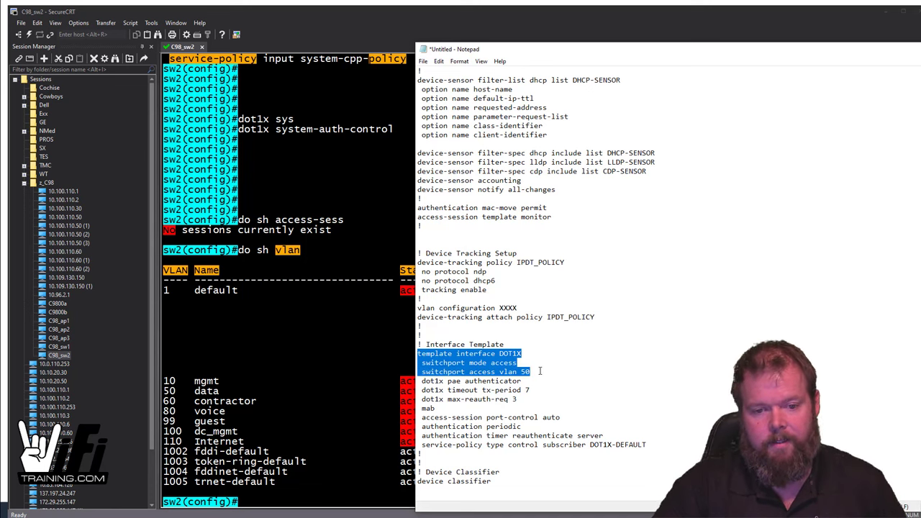
left_click_drag(540, 371, 552, 417)
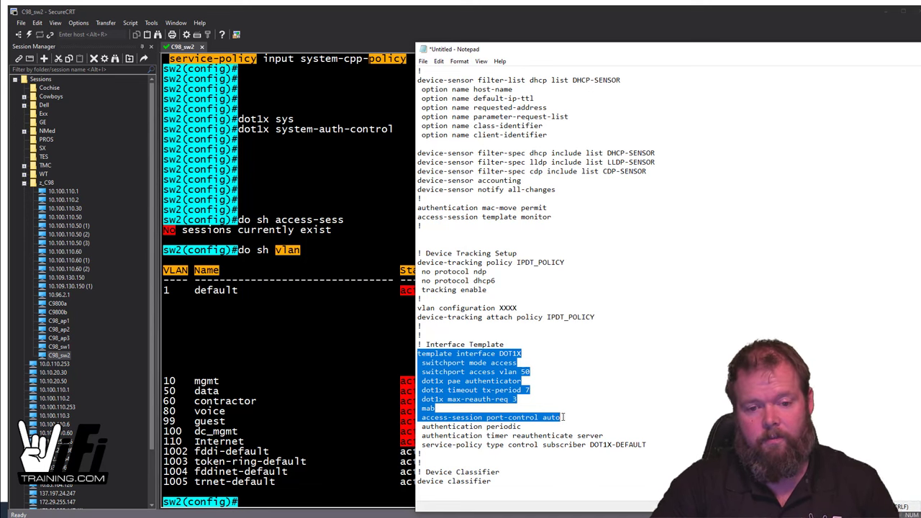
left_click_drag(565, 419, 659, 452)
key("ctrl+c")
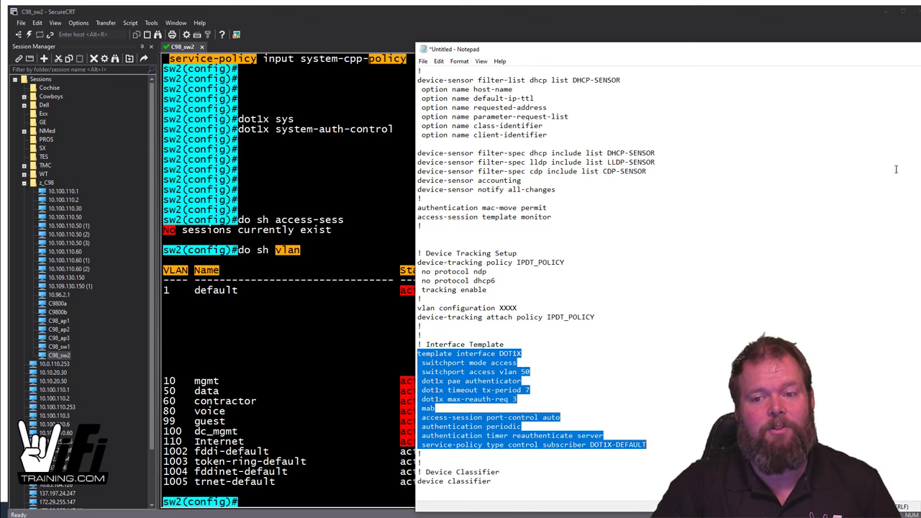
left_click(838, 49)
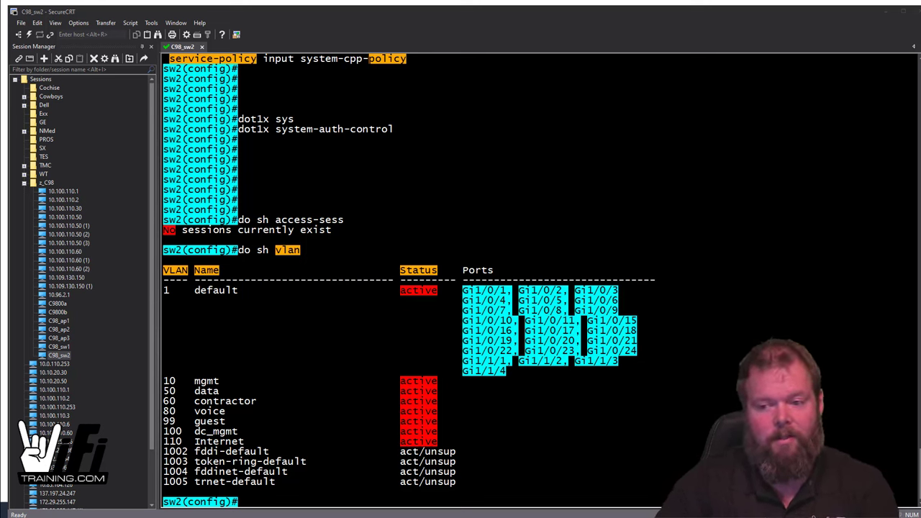
Step: Paste the DOT1X interface template (VLAN 50, DOT1X-DEFAULT policy) into sw2 and exit template mode
key("shift+Insert")
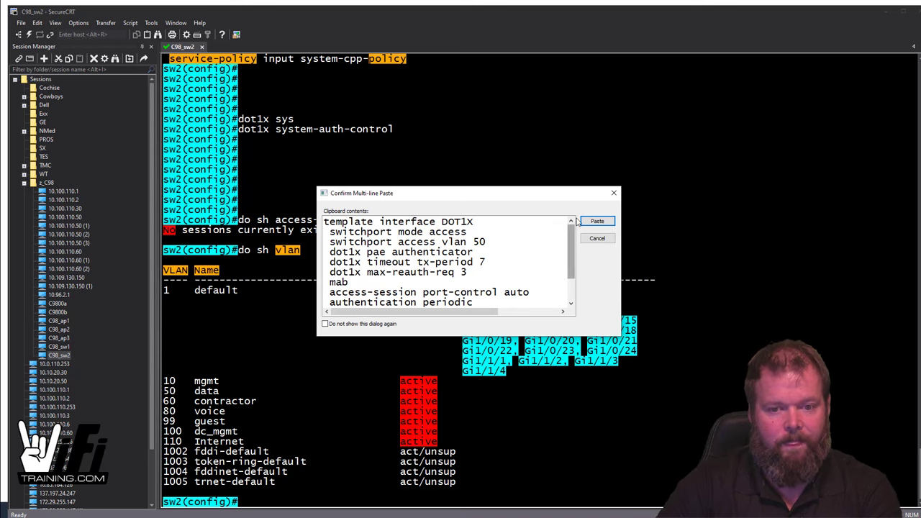
left_click(597, 222)
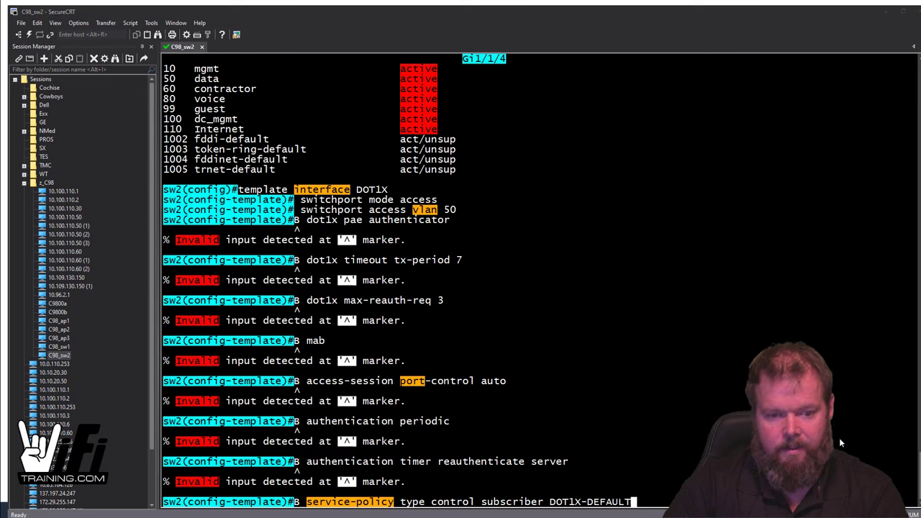
key("alt+Tab")
key("Return")
type("ex")
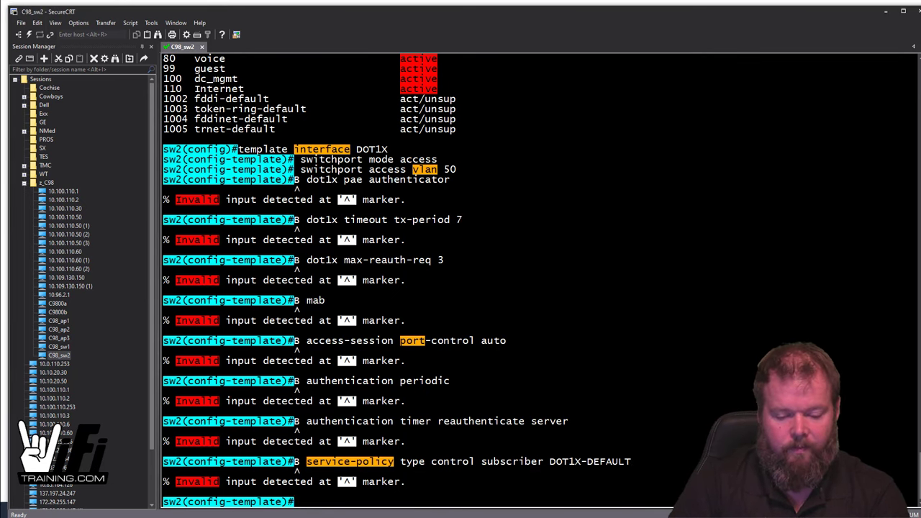
type("it")
key("Return")
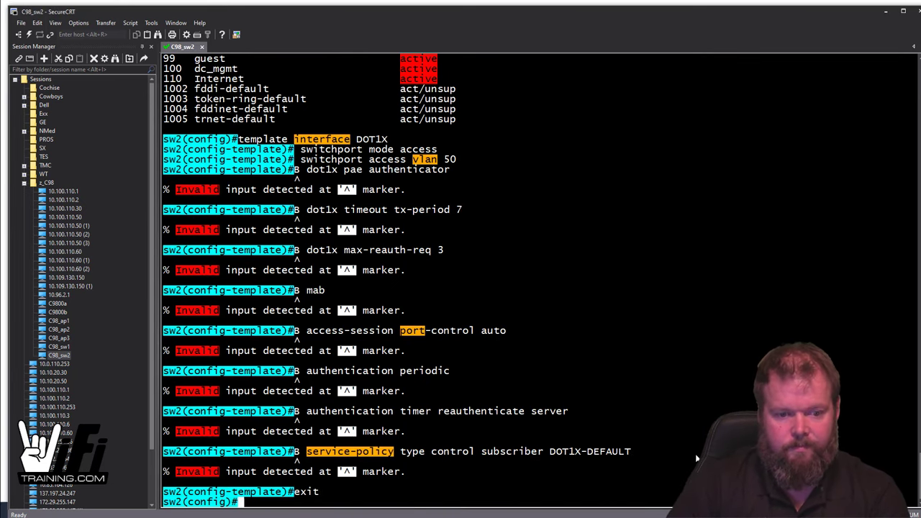
Step: Re-paste the template, exit to global config, and list CDP neighbors with 'do sh cdp nei'
right_click(695, 453)
key("Return")
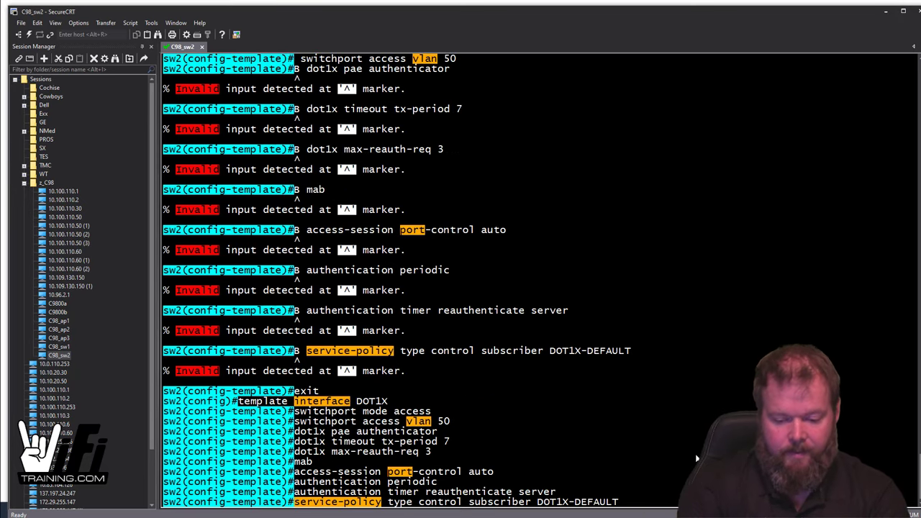
key("Return")
key("Return")
key("Return")
key("Return")
type("emplate)#ex")
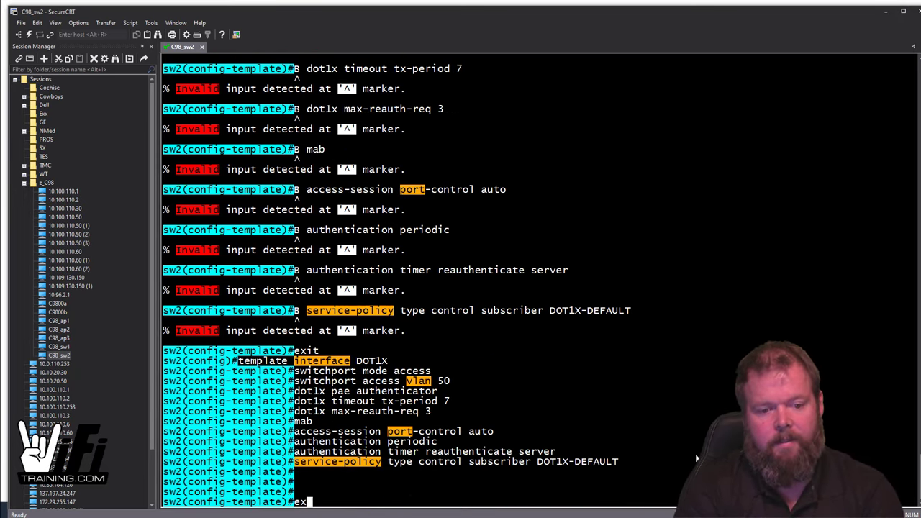
type("it")
key("Return")
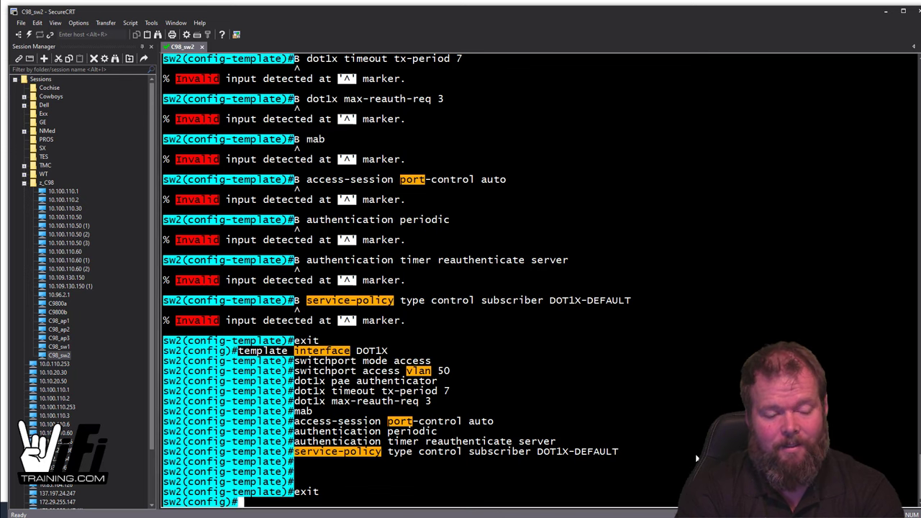
type("do sh cdp nei")
key("Return")
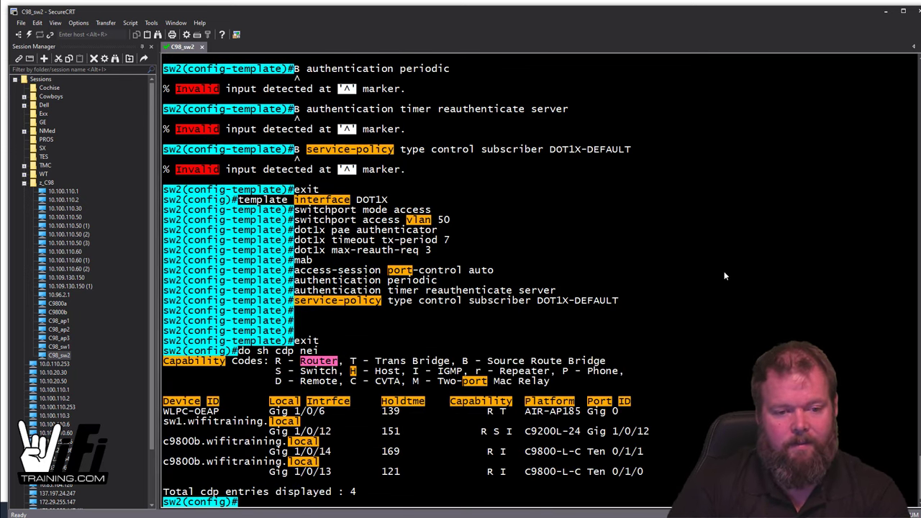
Step: On interface Gi1/0/6, apply 'source template DOT1X'
left_click_drag(270, 411, 326, 411)
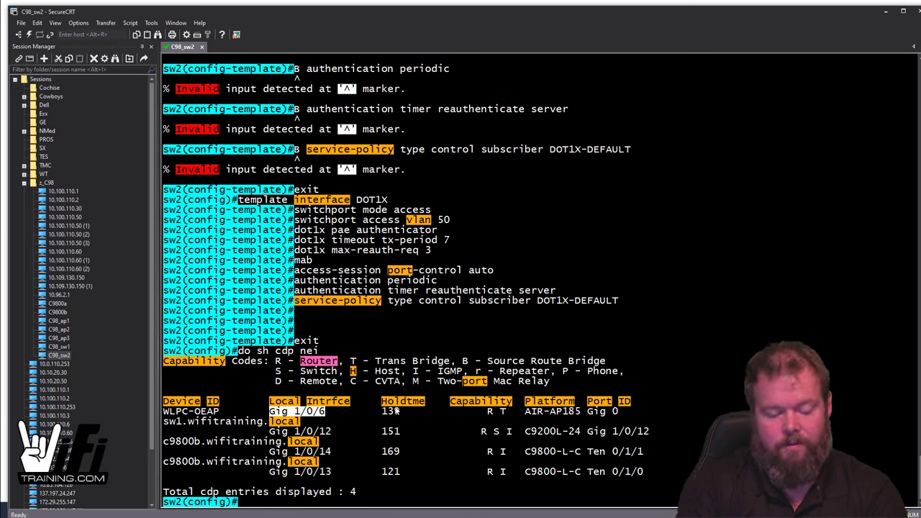
type("int gi1/0/6")
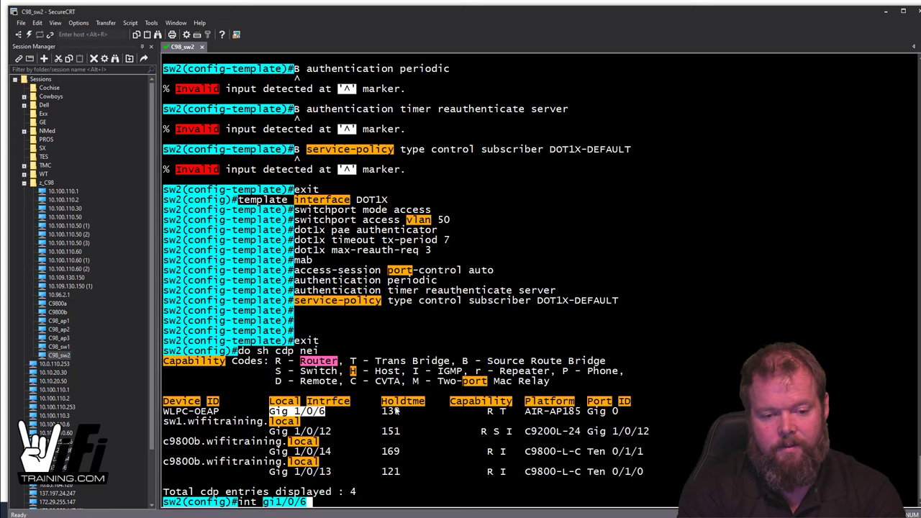
key("Return")
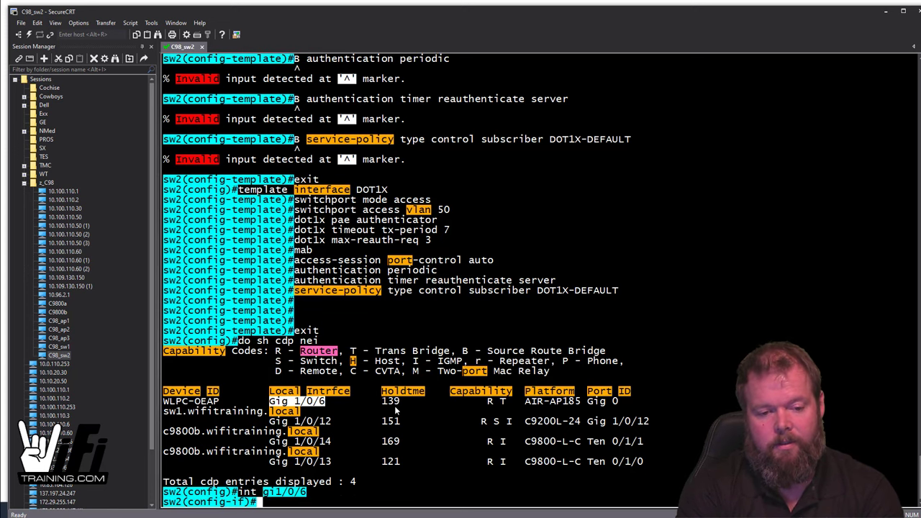
type("sour")
key("Tab")
type("t")
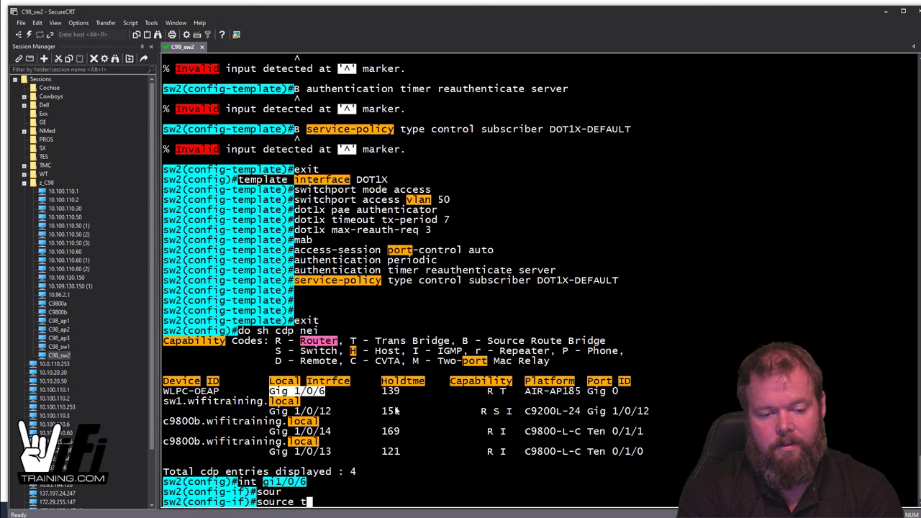
type("e")
key("Tab")
type("DOT")
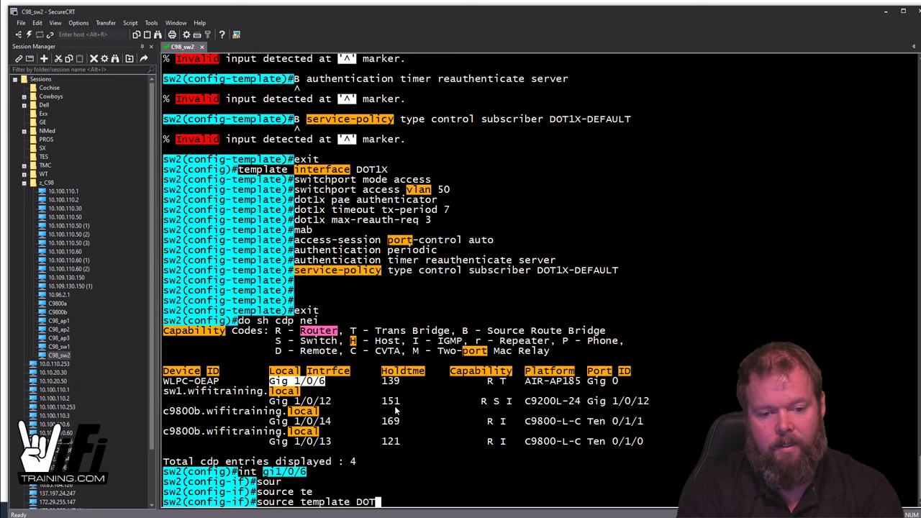
type("1X")
key("Return")
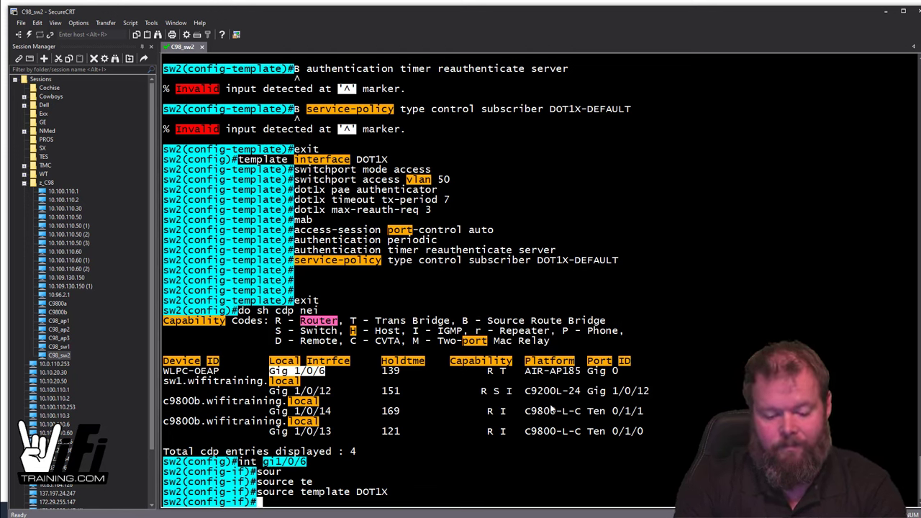
Step: Run 'do sh access-sess' and confirm one MAB session is authorized in the DATA domain
type("do sh acces")
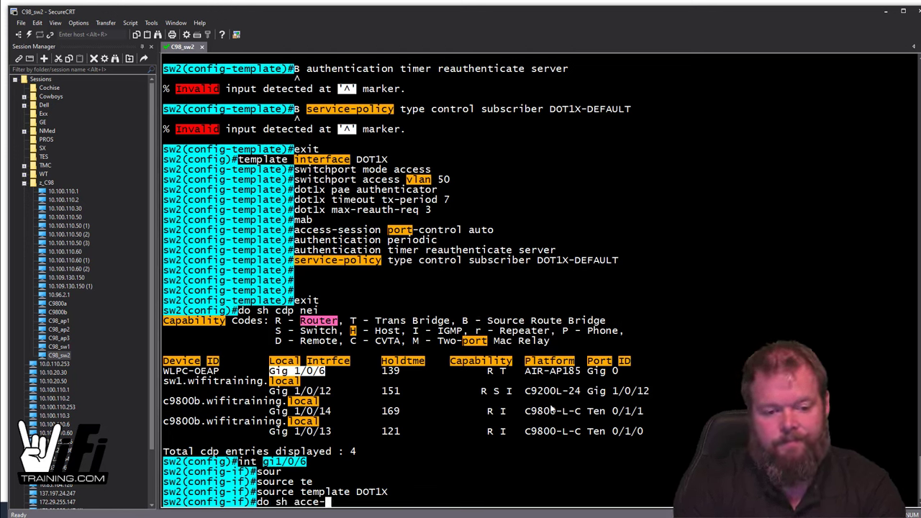
type("s-sess")
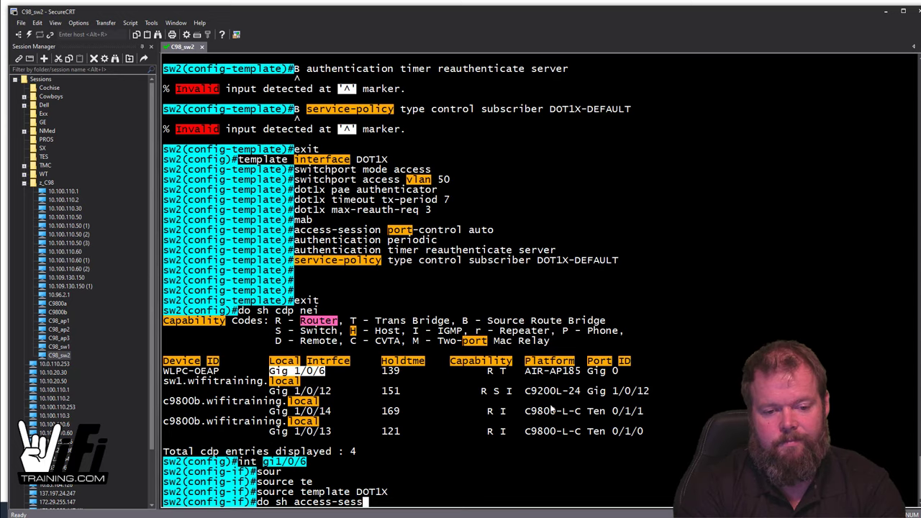
key("Return")
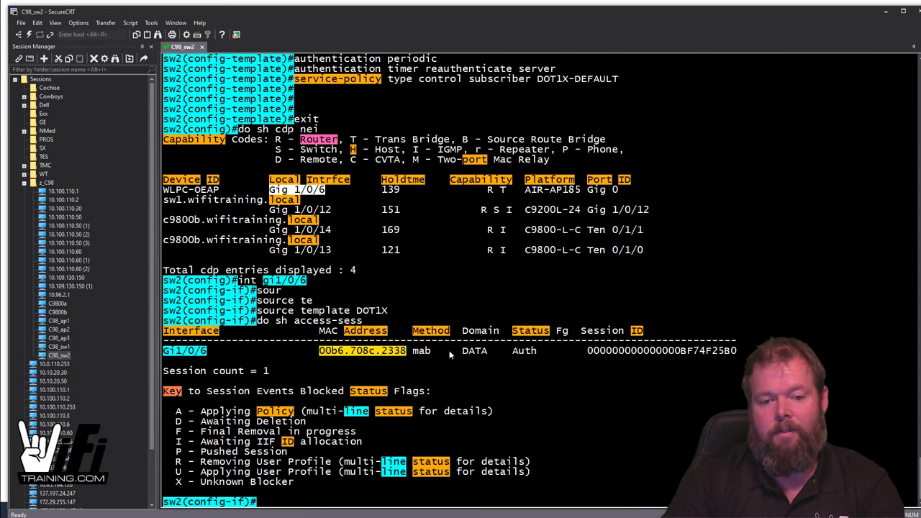
key("Up")
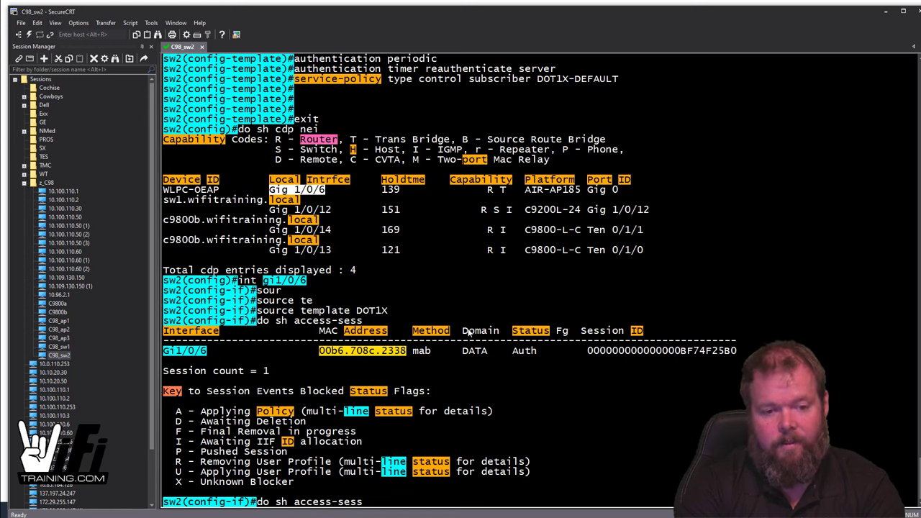
Step: Run 'do sh access-session interface gi1/0/6 detail', fixing the mistyped interface name until it succeeds
type("gi1/0/6")
key("BackSpace")
key("BackSpace")
key("BackSpace")
key("BackSpace")
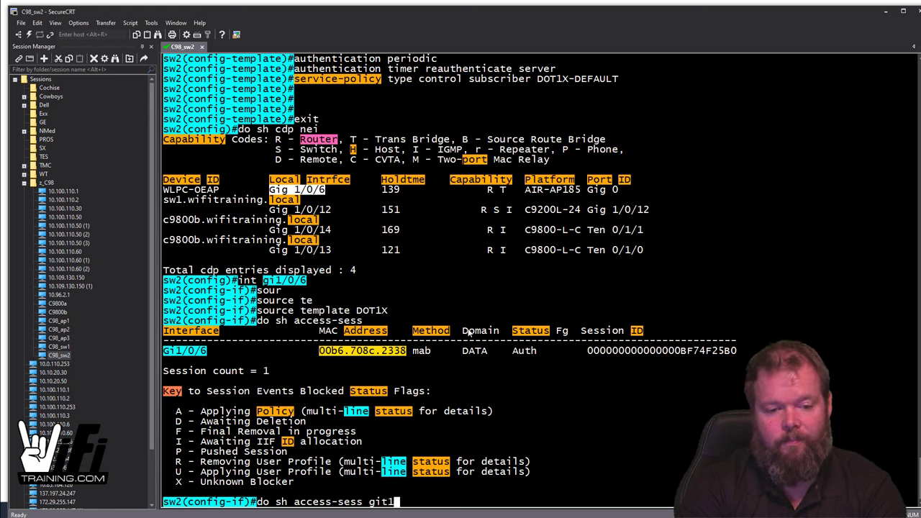
key("BackSpace")
type("1/0/6 det")
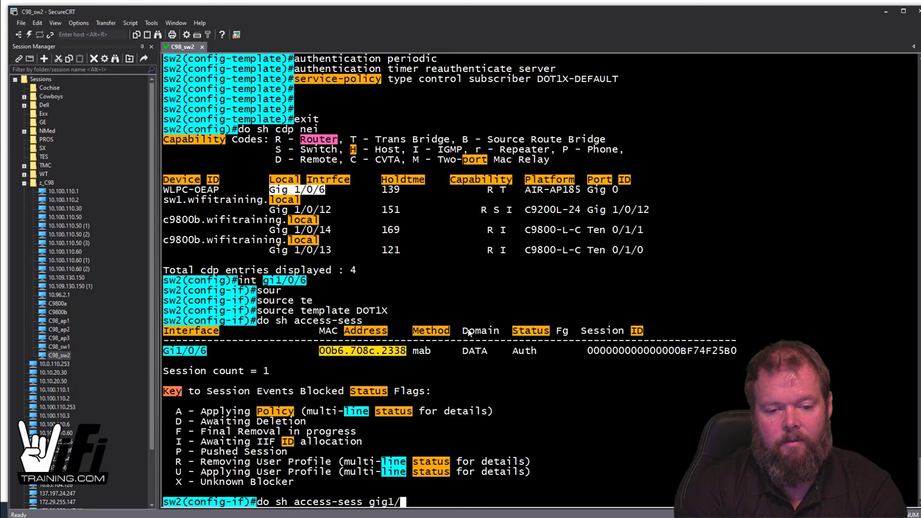
key("Return")
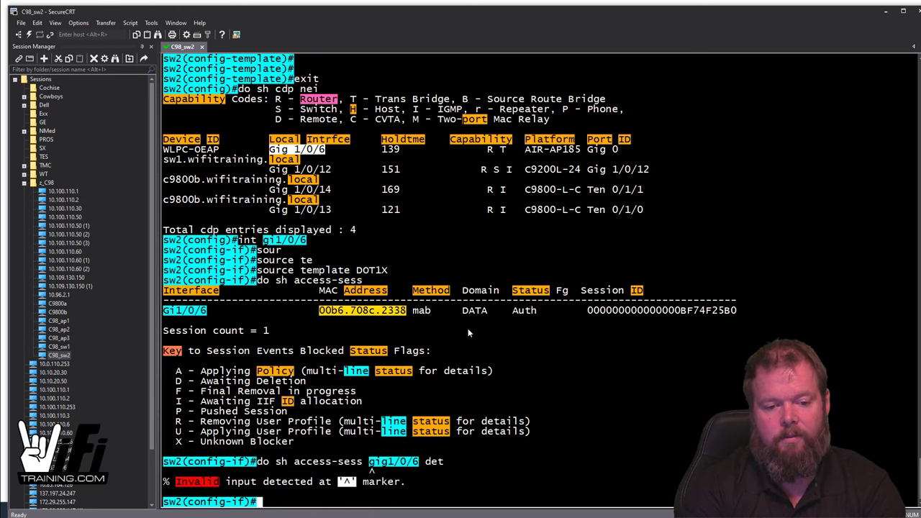
key("Up")
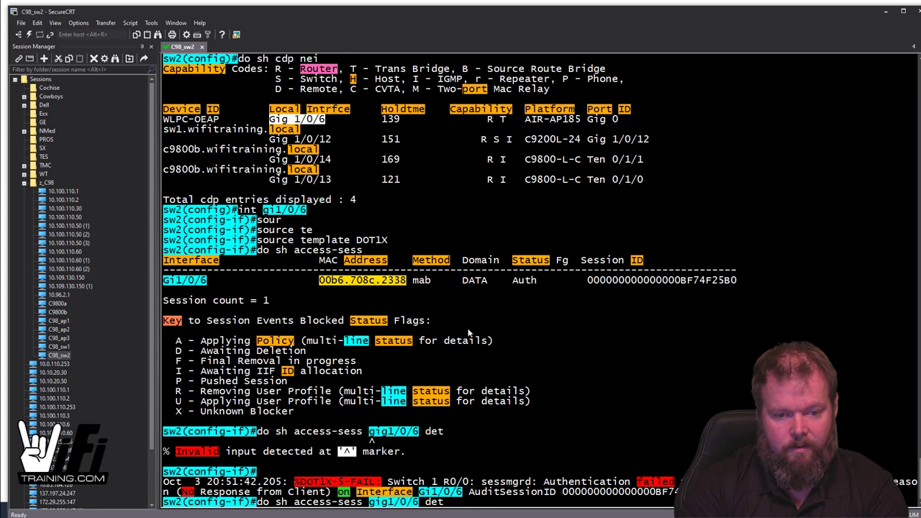
key("Left")
key("Left")
key("Left")
key("Left")
key("Left")
key("Left")
key("BackSpace")
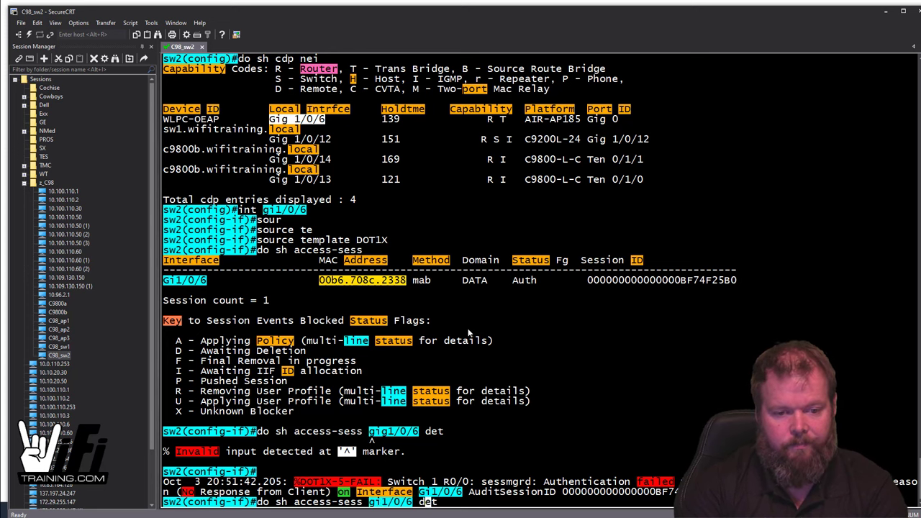
key("Return")
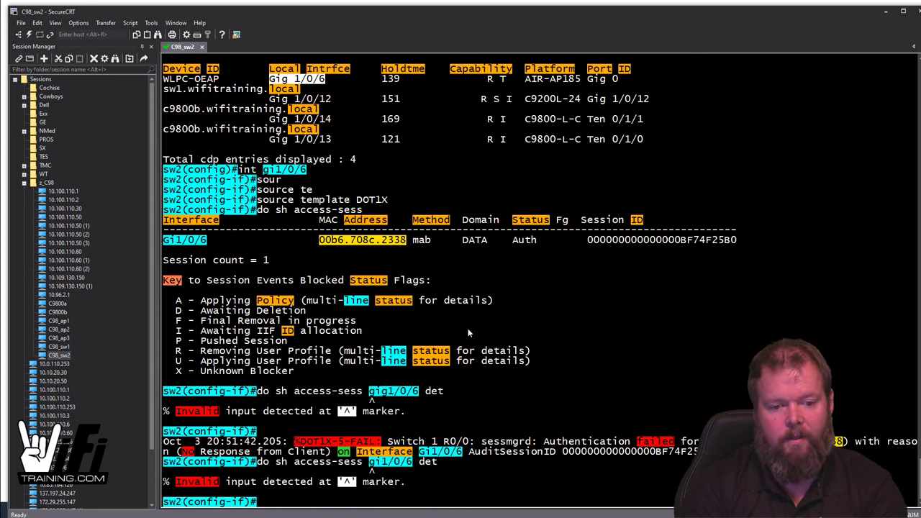
key("Up")
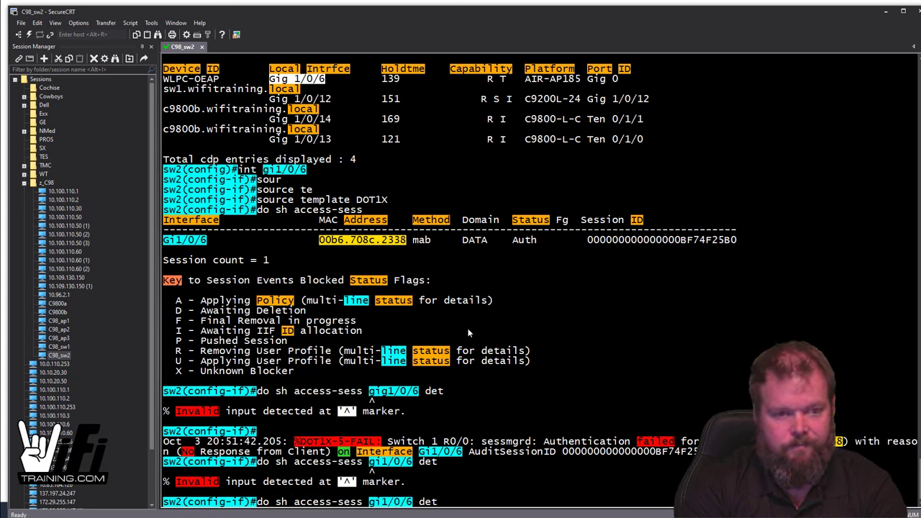
key("BackSpace")
key("BackSpace")
key("BackSpace")
key("BackSpace")
key("BackSpace")
key("BackSpace")
key("BackSpace")
key("BackSpace")
key("BackSpace")
key("BackSpace")
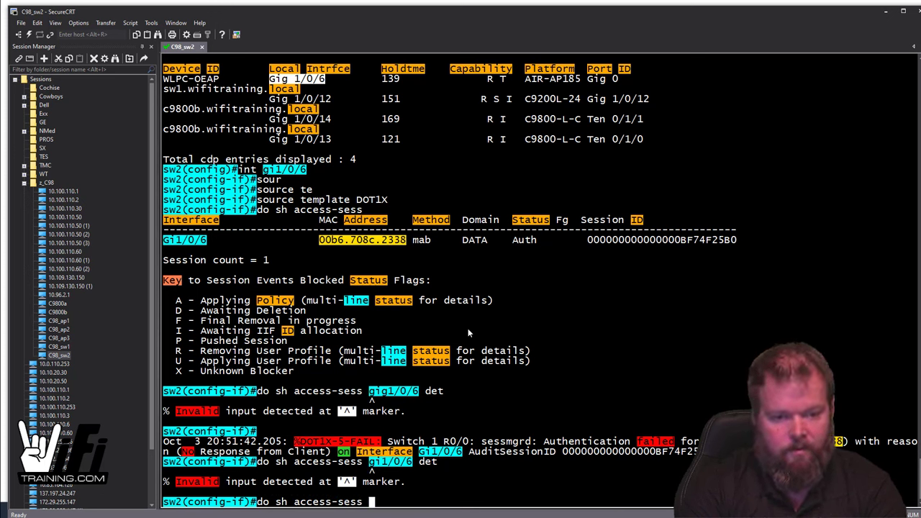
type("interf gi1")
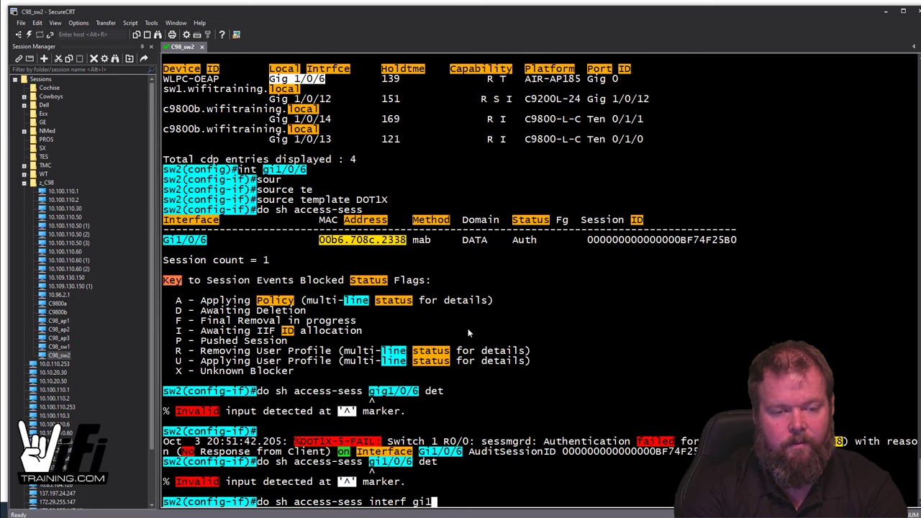
type("/0/6 det")
key("Return")
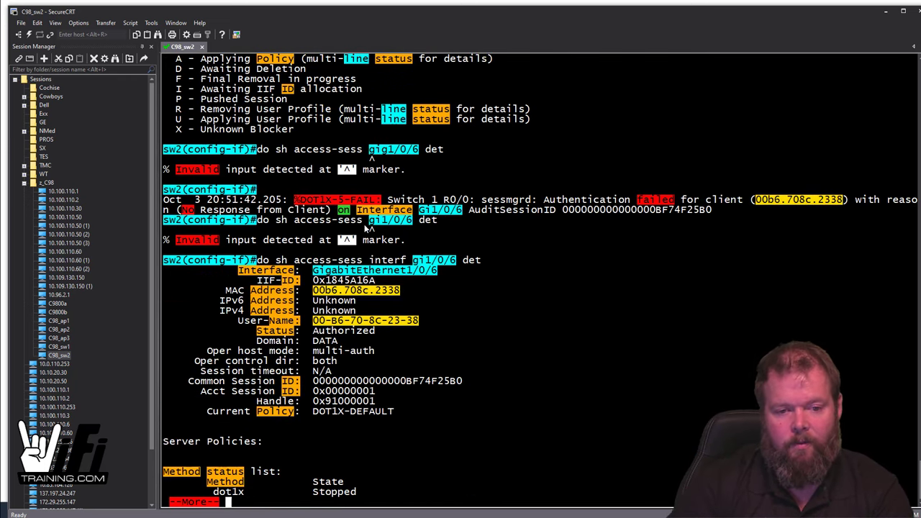
Step: Review the detail output: User-Name MAC, Authorized in DATA, MAB success, policy DOT1X-DEFAULT
left_click_drag(314, 323, 429, 321)
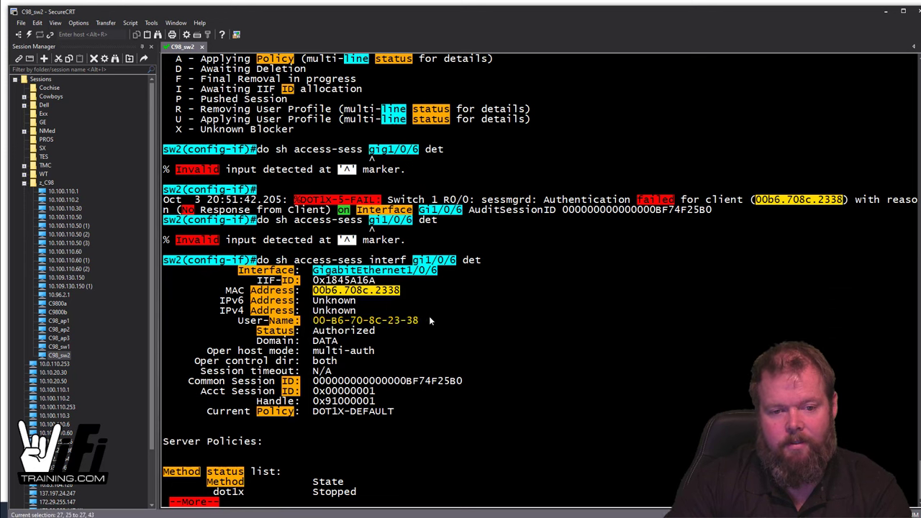
left_click(428, 320)
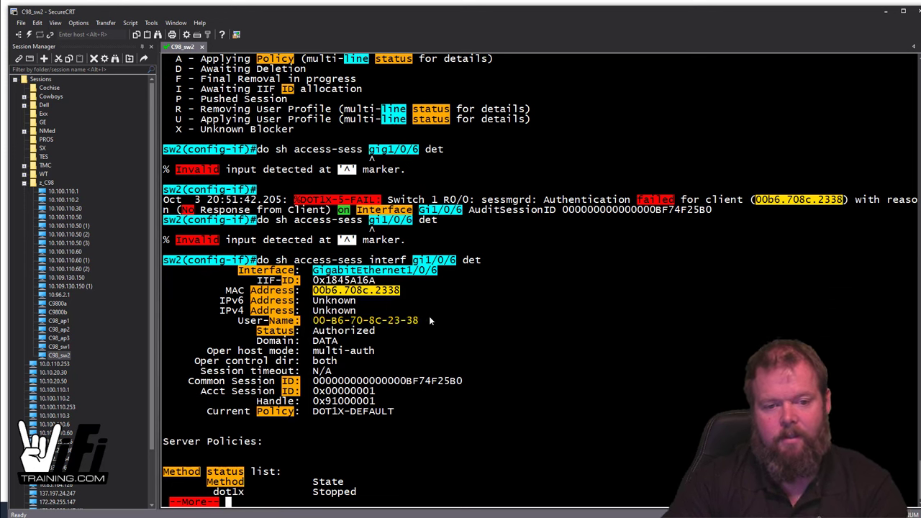
double_click(315, 325)
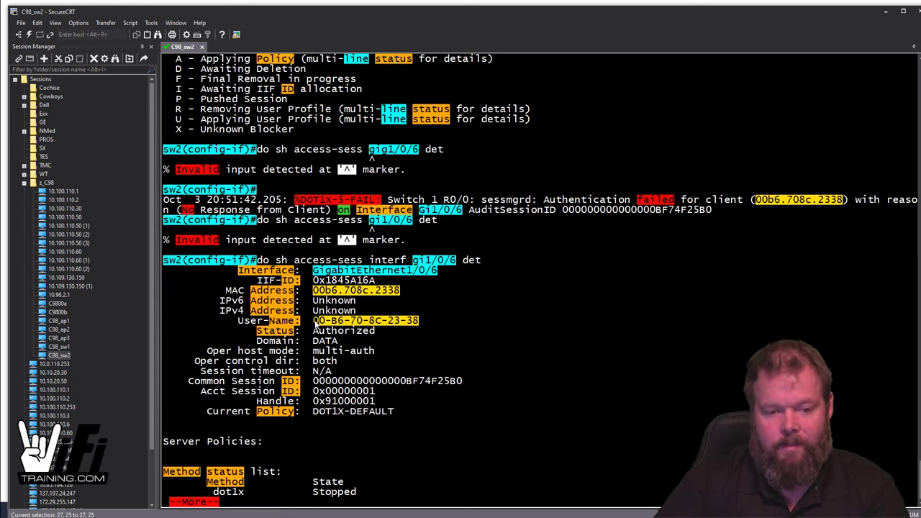
left_click(316, 326)
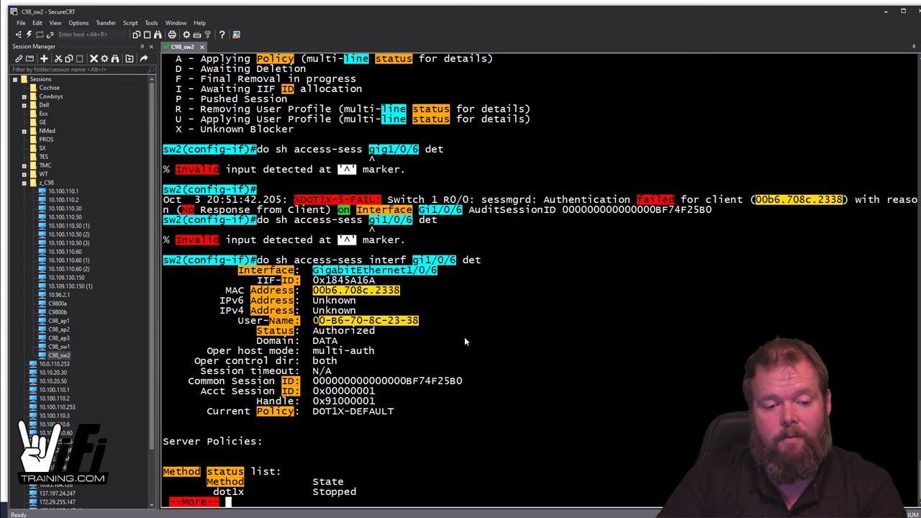
key("space")
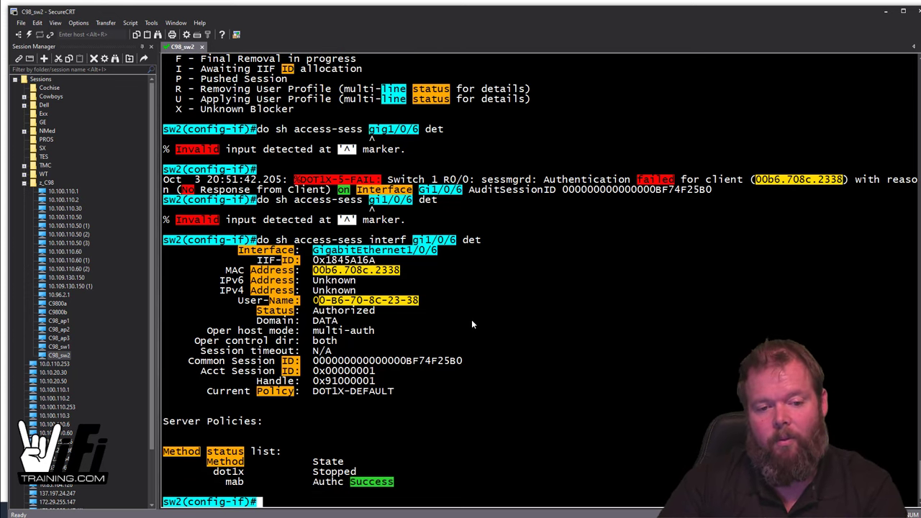
left_click_drag(309, 391, 403, 392)
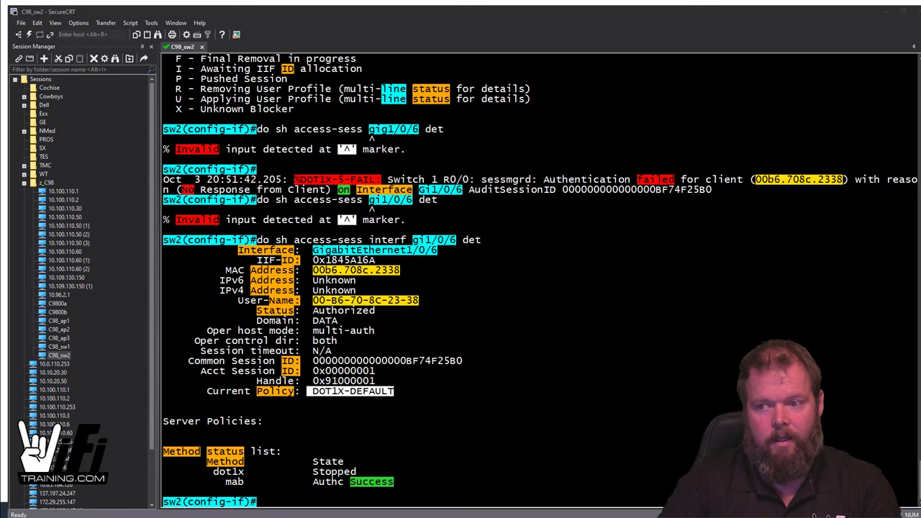
Step: Copy the Notepad block from 'lldp run' to 'access-session template monitor', then move Notepad off screen
key("alt+Tab")
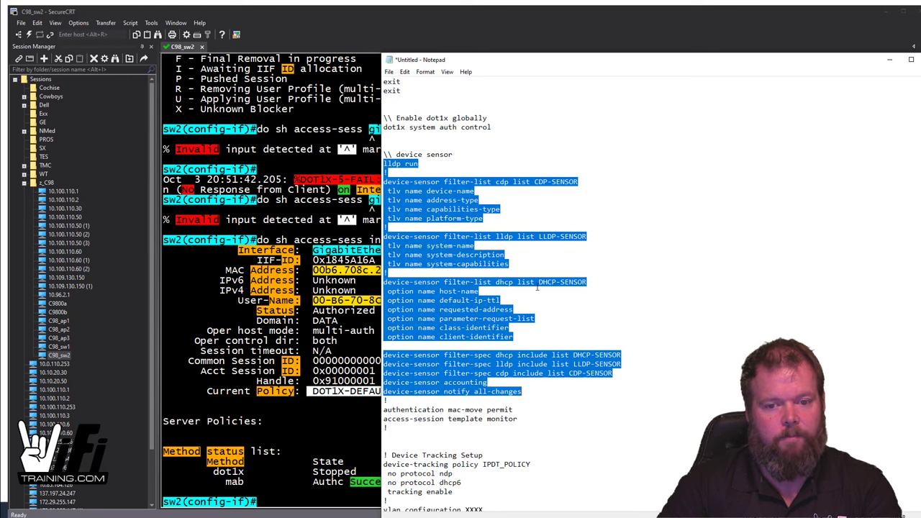
left_click_drag(526, 417, 384, 164)
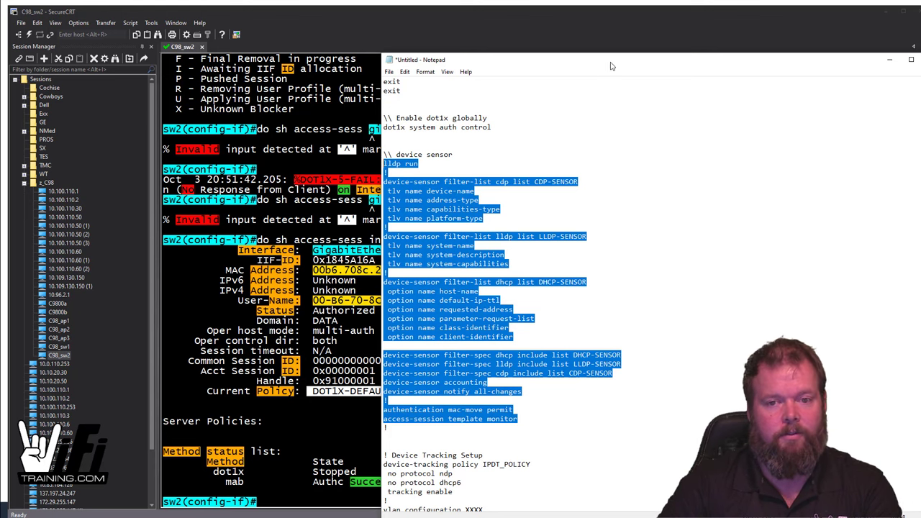
left_click_drag(610, 66, 920, 66)
left_click(613, 289)
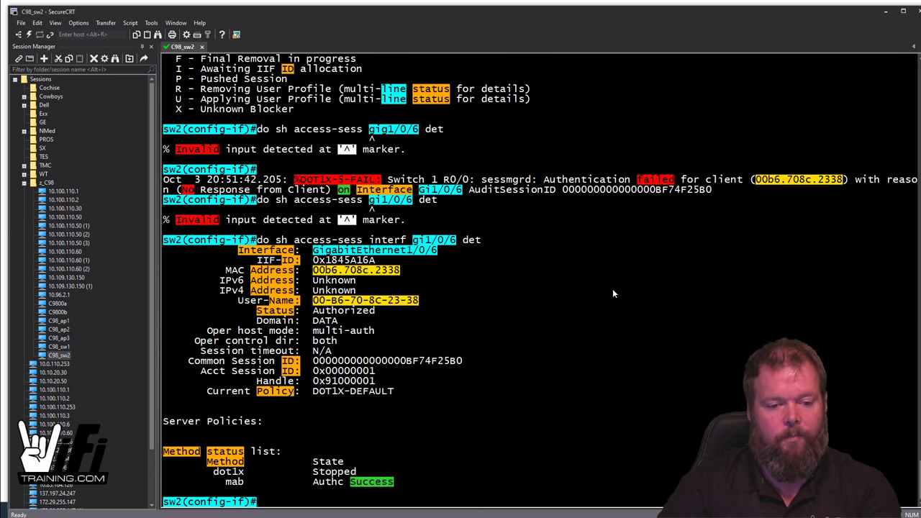
Step: Paste lldp run and the CDP-, LLDP- and DHCP-SENSOR filter lists into sw2, re-pasting after the rejected line
right_click(613, 288)
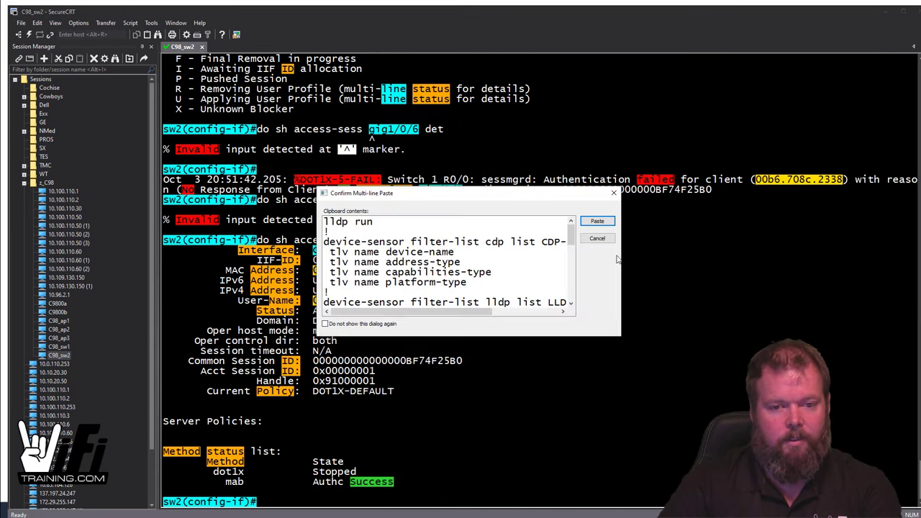
left_click(606, 220)
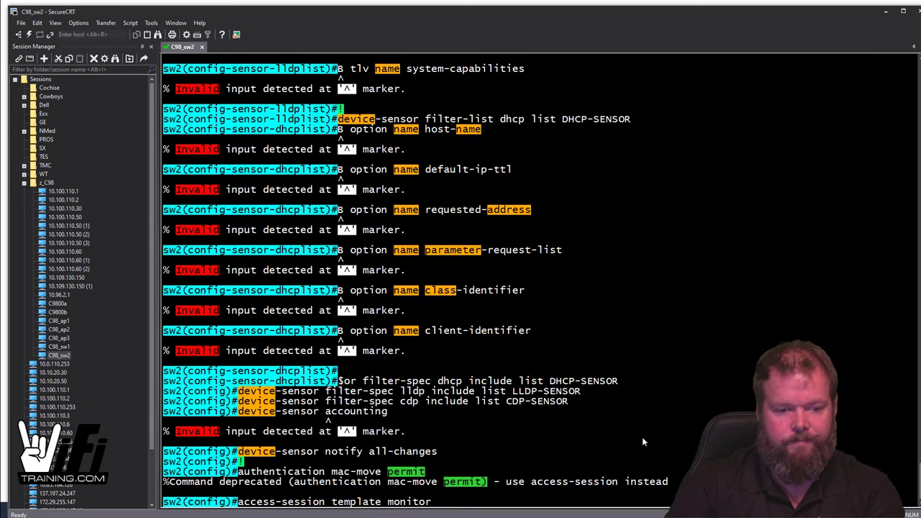
key("BackSpace")
key("BackSpace")
key("BackSpace")
key("BackSpace")
key("BackSpace")
key("BackSpace")
key("BackSpace")
key("BackSpace")
key("BackSpace")
key("BackSpace")
key("BackSpace")
key("BackSpace")
key("BackSpace")
key("BackSpace")
key("BackSpace")
key("BackSpace")
key("BackSpace")
key("BackSpace")
key("BackSpace")
key("BackSpace")
key("BackSpace")
key("BackSpace")
key("BackSpace")
key("BackSpace")
key("BackSpace")
key("BackSpace")
key("BackSpace")
key("BackSpace")
key("BackSpace")
key("BackSpace")
key("BackSpace")
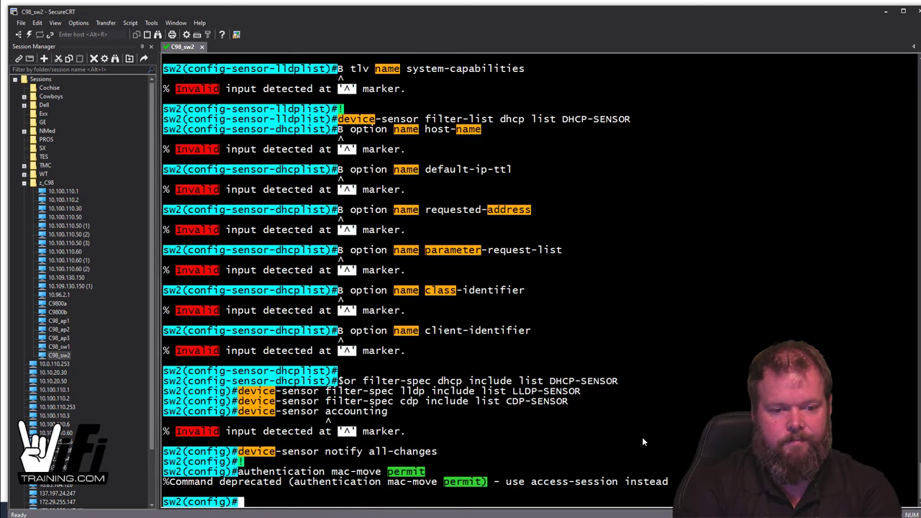
right_click(589, 416)
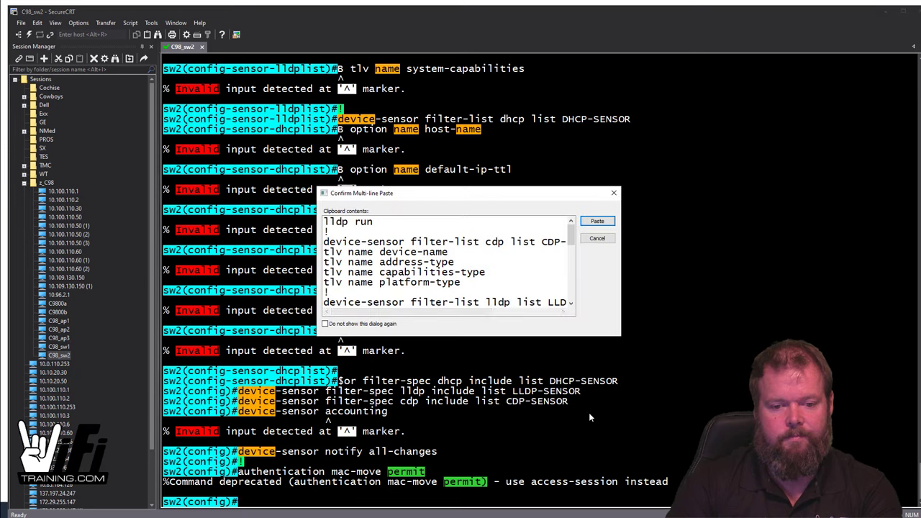
left_click(596, 223)
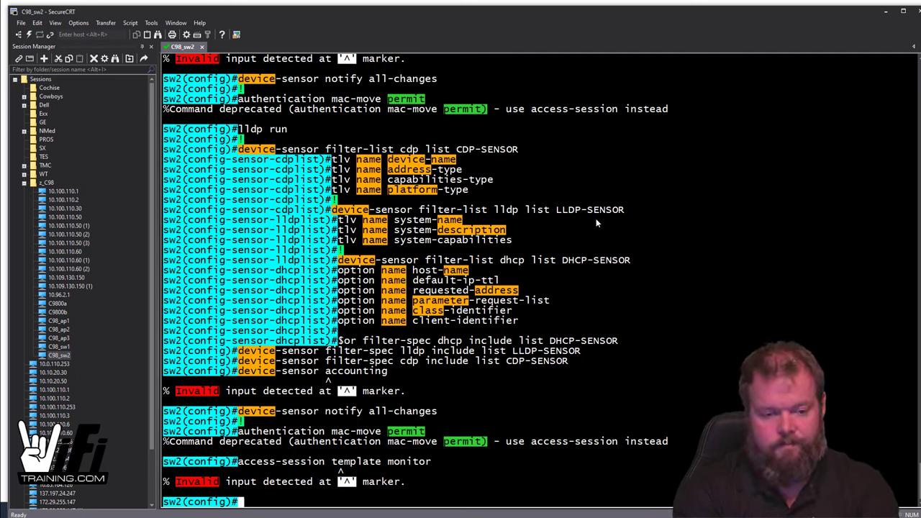
Step: Try the 'access-session mac-move permit' command, which the switch rejects
type("access-sess")
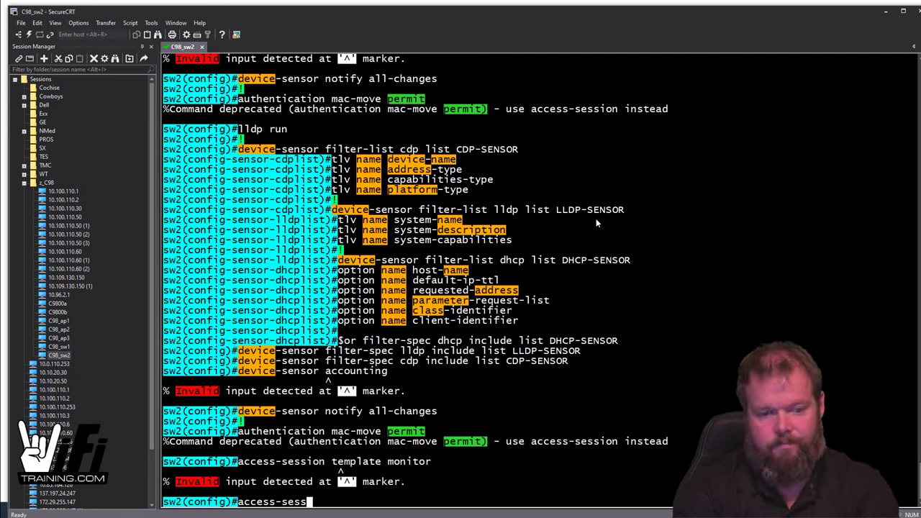
type("ion ")
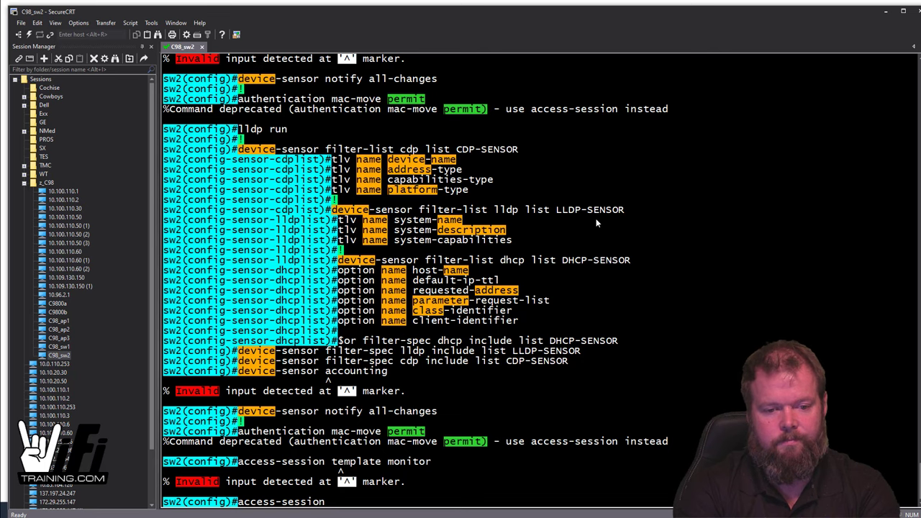
type("mac")
key("Tab")
type("per")
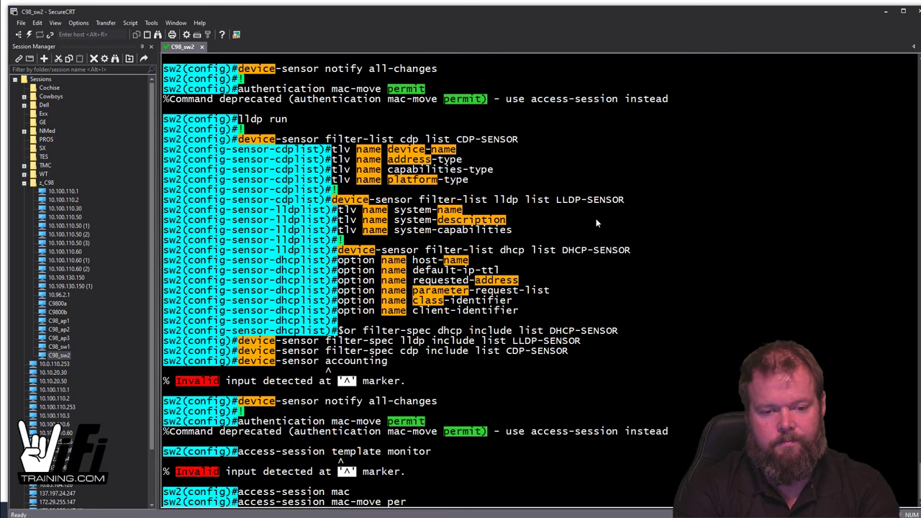
key("Tab")
type("m")
key("Tab")
type("it")
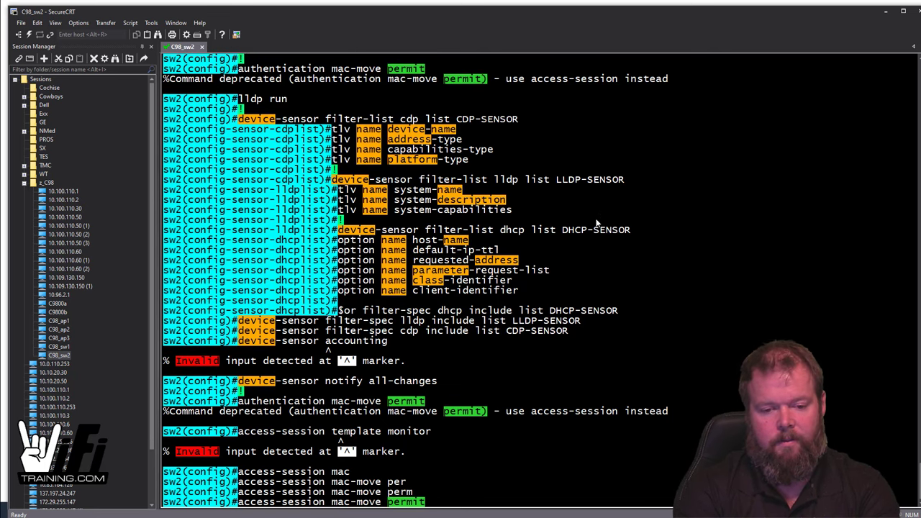
key("Return")
Step: Query 'access-session ?' for its options, then clear the line for fresh prompts
type("access-session")
key("Up")
key("BackSpace")
key("BackSpace")
key("BackSpace")
key("BackSpace")
key("BackSpace")
key("BackSpace")
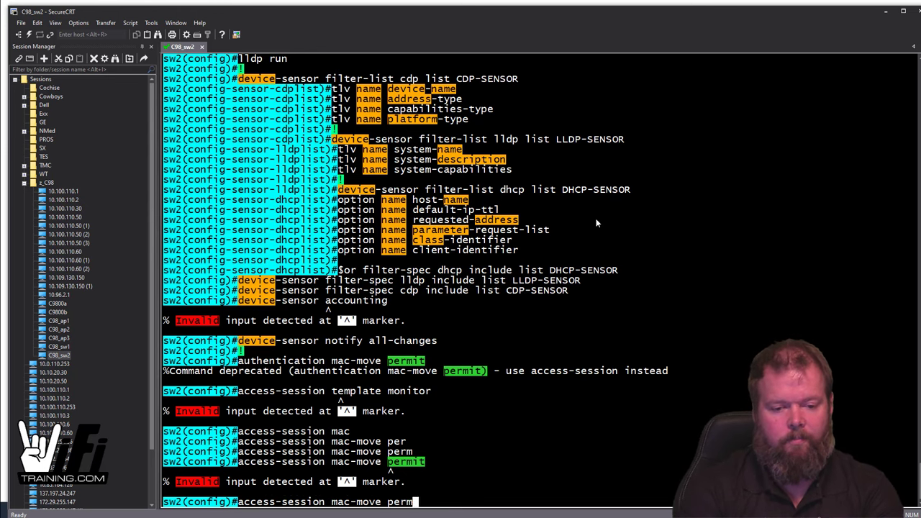
type("?")
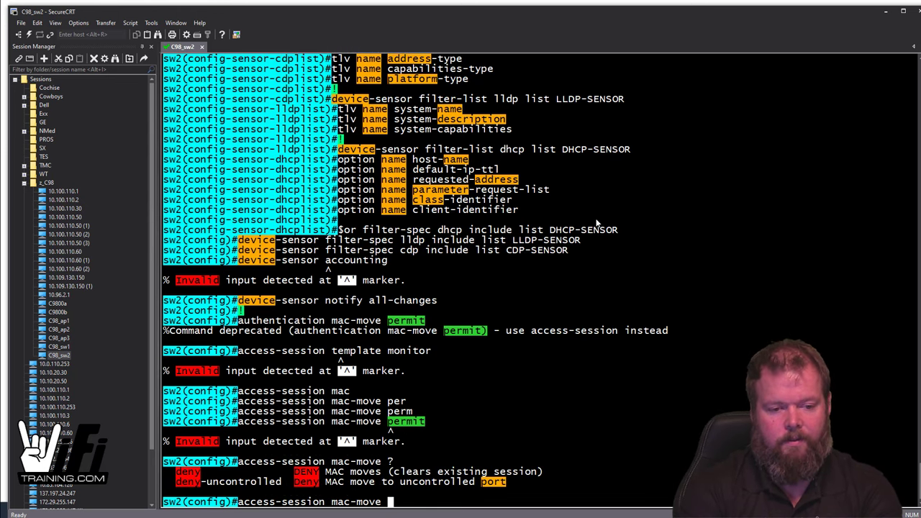
key("BackSpace")
type("=")
key("BackSpace")
key("BackSpace")
key("BackSpace")
key("BackSpace")
key("BackSpace")
key("BackSpace")
key("BackSpace")
key("BackSpace")
key("BackSpace")
key("BackSpace")
key("BackSpace")
key("BackSpace")
key("BackSpace")
key("BackSpace")
key("BackSpace")
key("BackSpace")
key("BackSpace")
key("BackSpace")
key("BackSpace")
key("BackSpace")
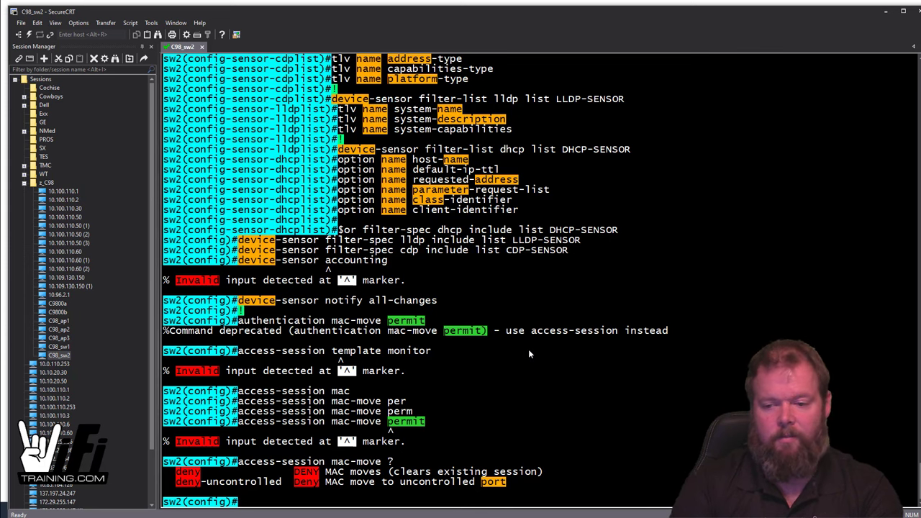
key("Return")
key("Return")
key("Return")
key("Return")
key("Return")
key("Return")
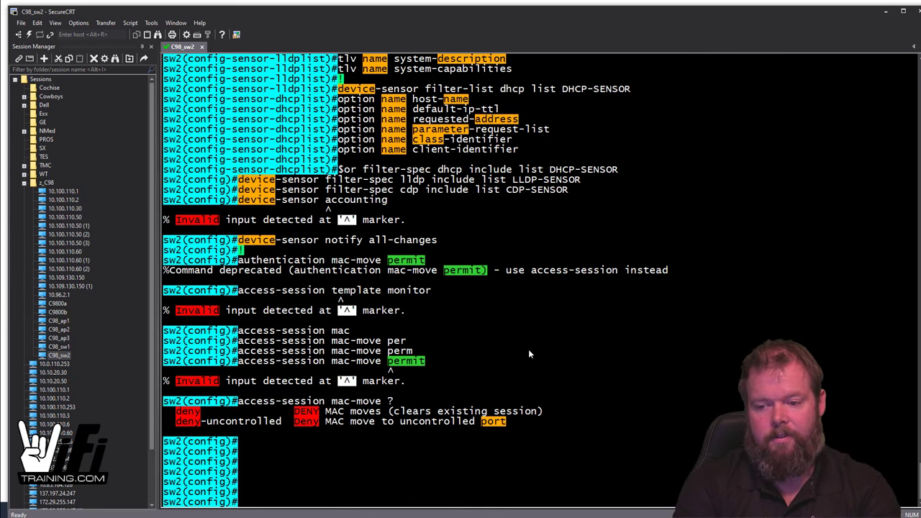
Step: Check the help for 'access-session template' and 'access-session', then clear the unfinished command
type("acce-")
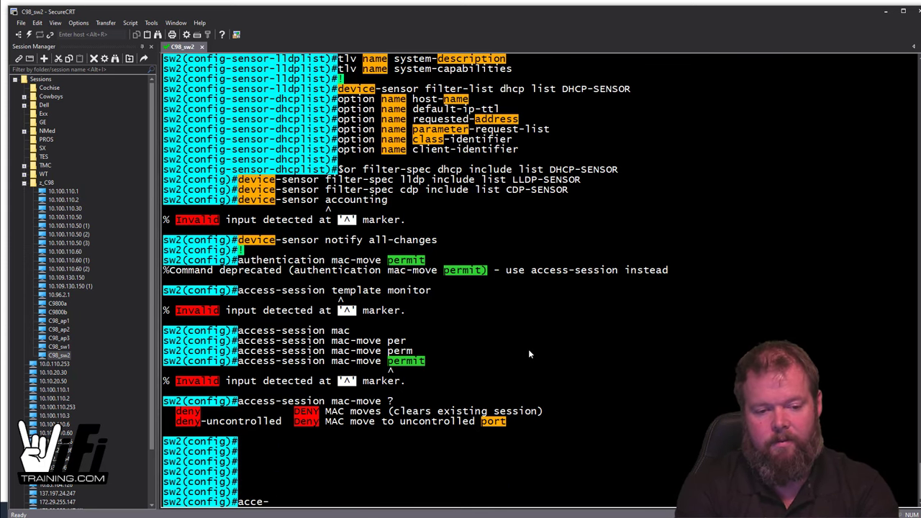
key("BackSpace")
type("ss-ses")
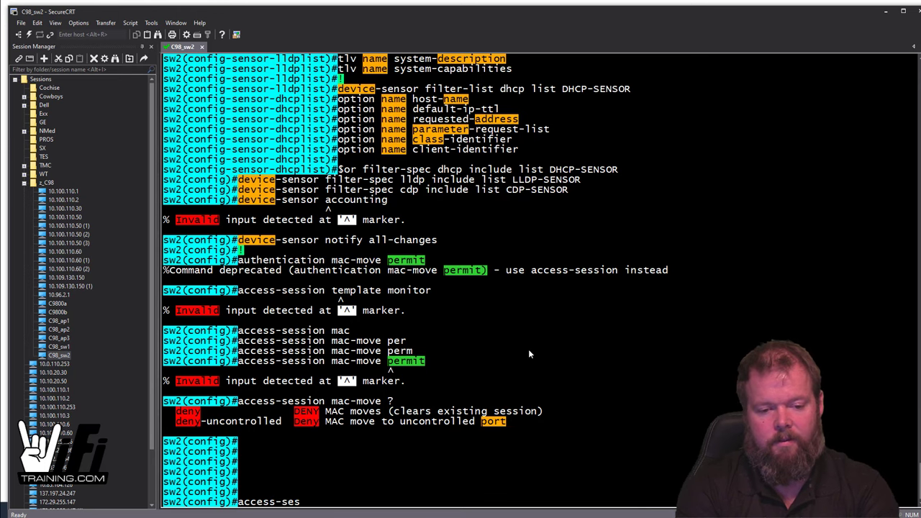
key("Tab")
type("temp")
key("Tab")
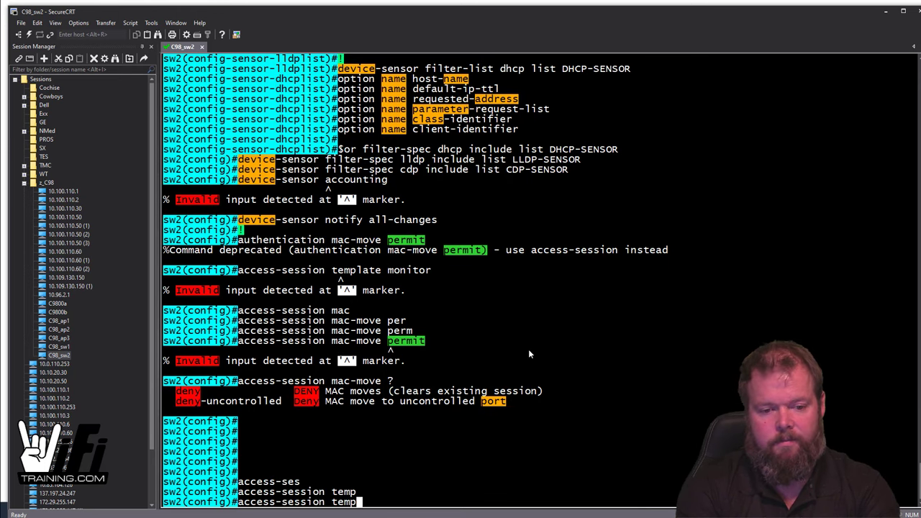
type("lat")
key("Tab")
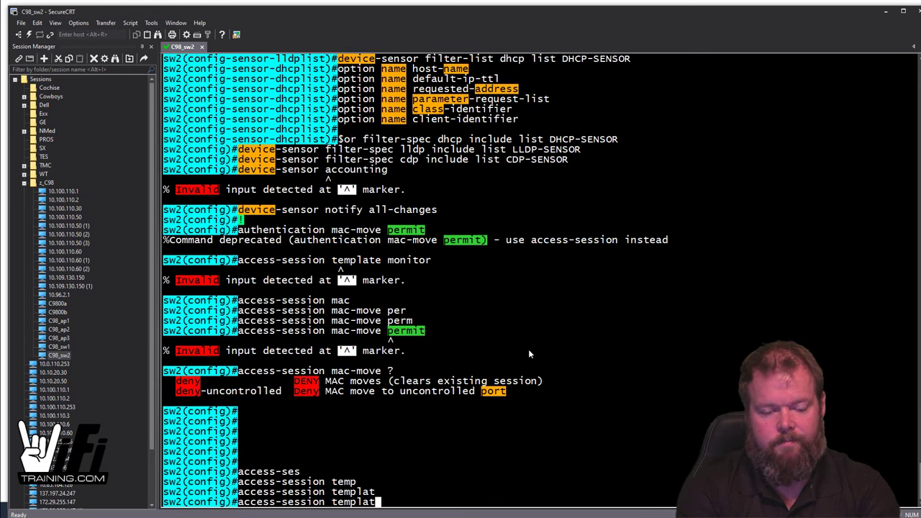
type("?")
key("BackSpace")
key("BackSpace")
key("BackSpace")
key("BackSpace")
key("BackSpace")
key("BackSpace")
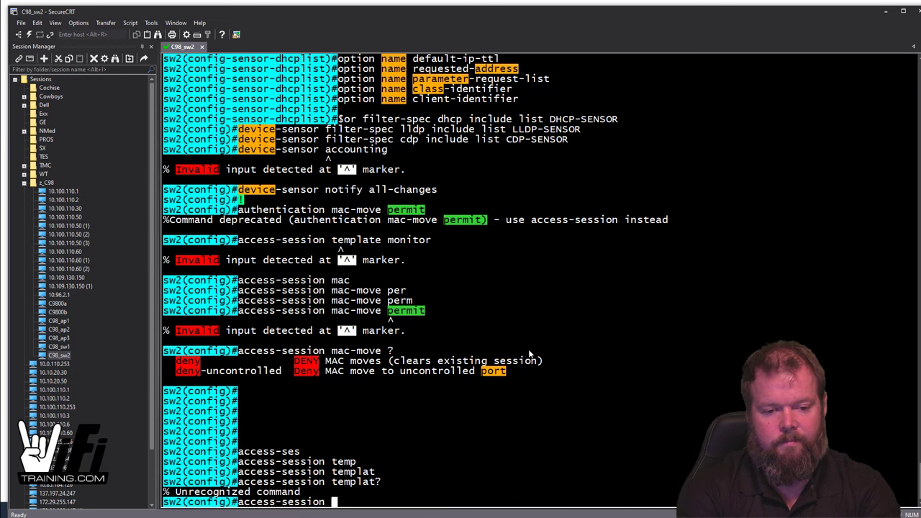
type("?")
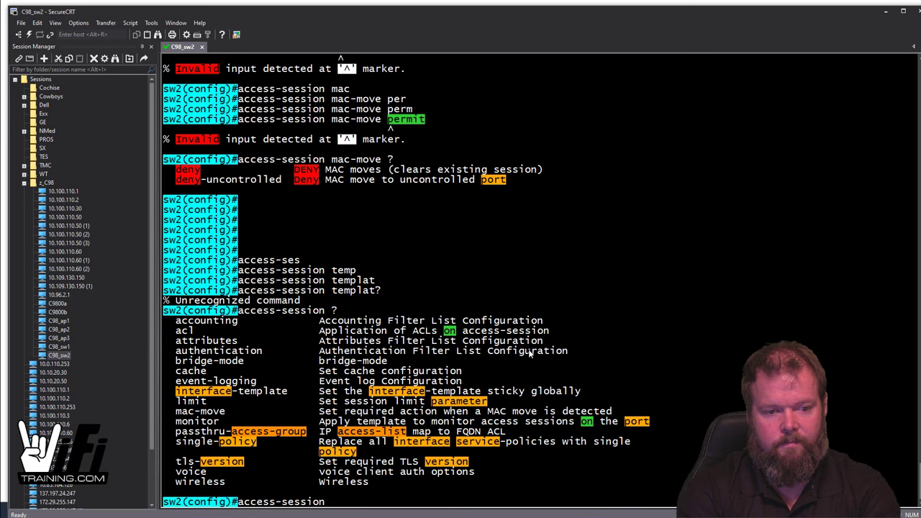
key("BackSpace")
key("BackSpace")
key("BackSpace")
key("BackSpace")
key("BackSpace")
key("BackSpace")
key("BackSpace")
key("BackSpace")
key("BackSpace")
key("BackSpace")
key("BackSpace")
key("BackSpace")
key("BackSpace")
key("BackSpace")
key("BackSpace")
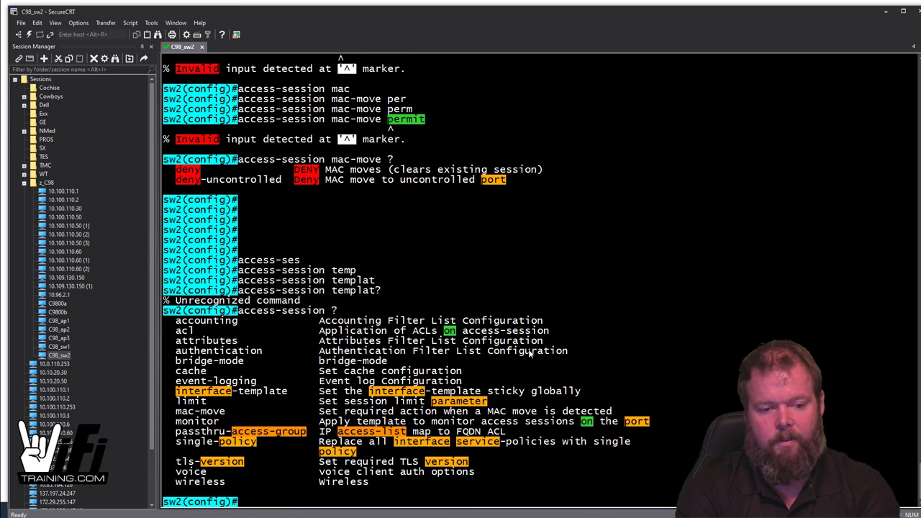
Step: Run 'do sh device-sensor data' from configuration mode
key("Return")
key("Return")
key("Return")
key("Return")
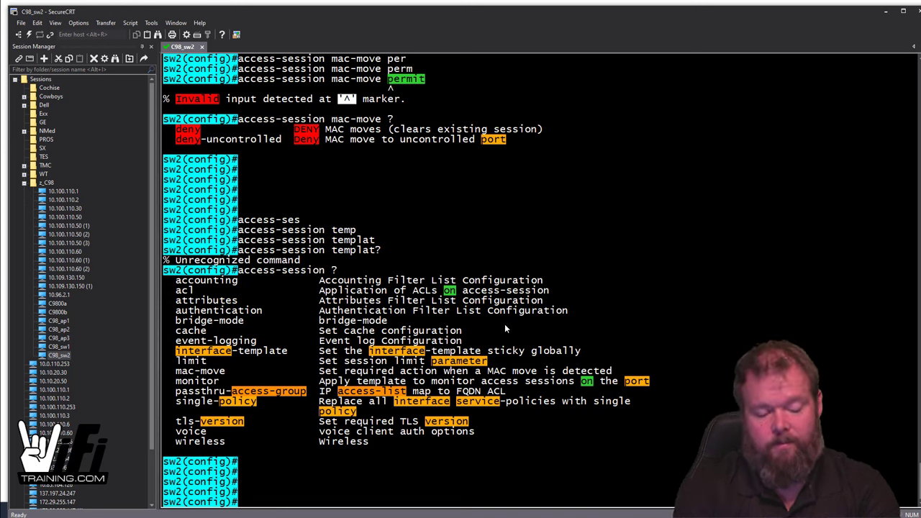
type("do sh device-sensor a")
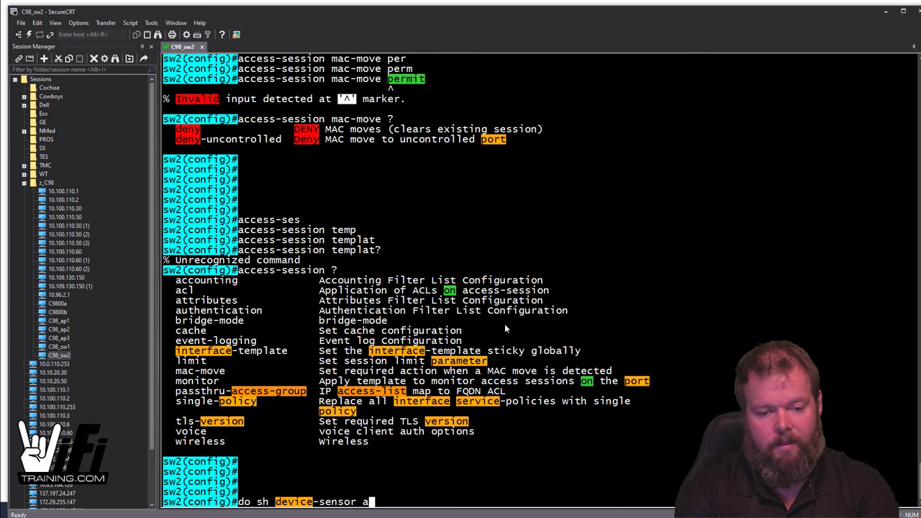
key("BackSpace")
type("data")
key("Return")
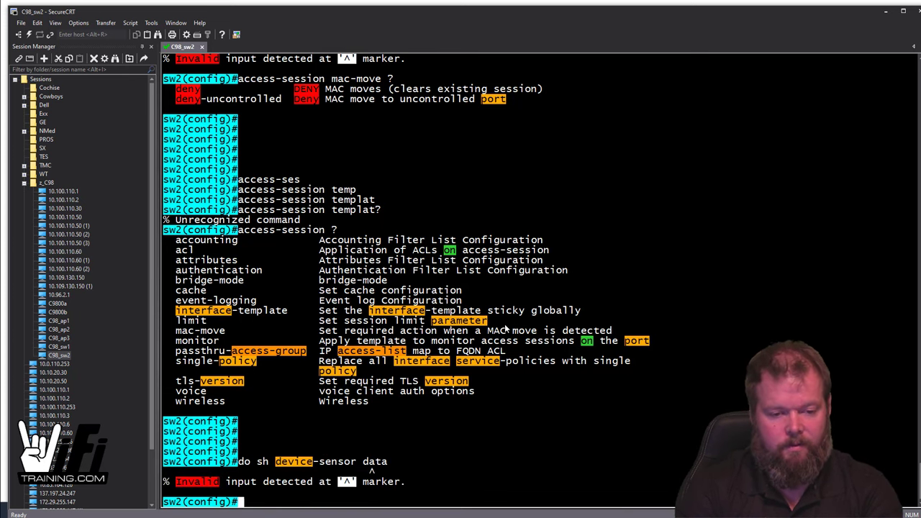
Step: Leave config with 'end' and run 'sh device-sensor det', confirming CDP, LLDP and DHCP registered
type("end")
type("de")
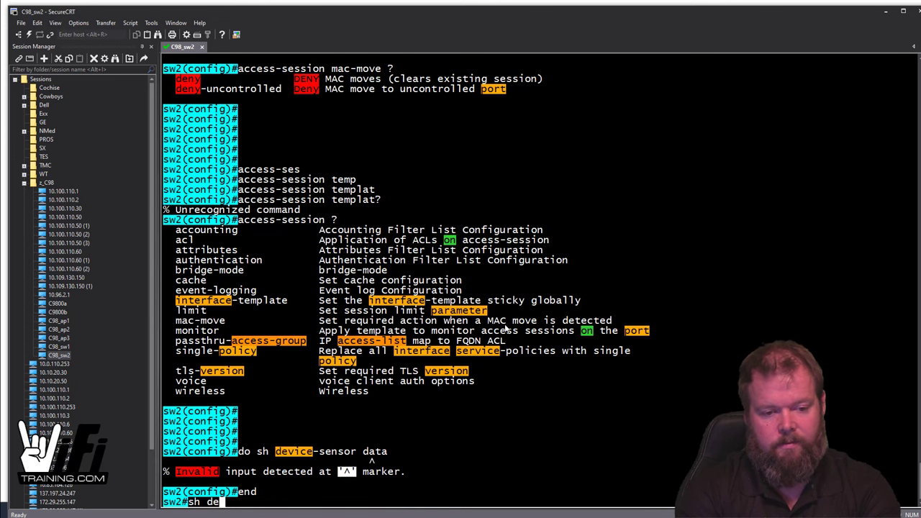
type("vice-sensor ")
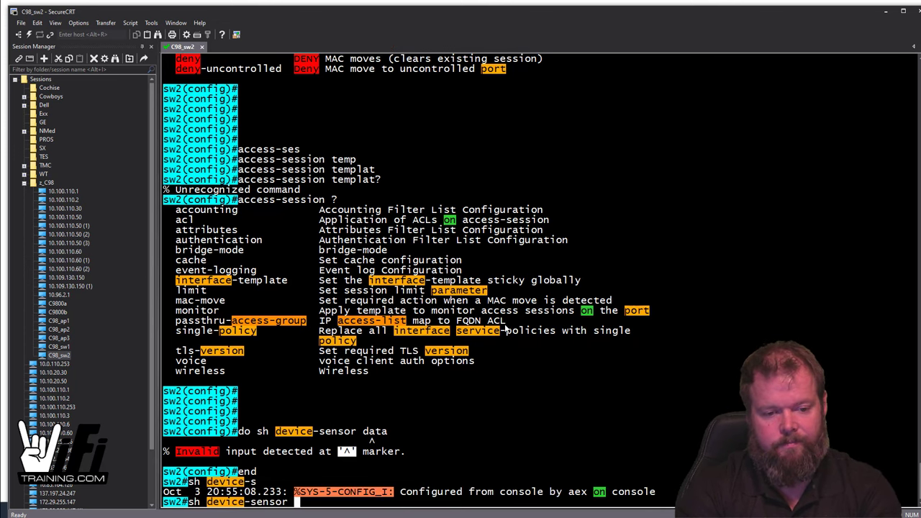
type("?det")
key("Return")
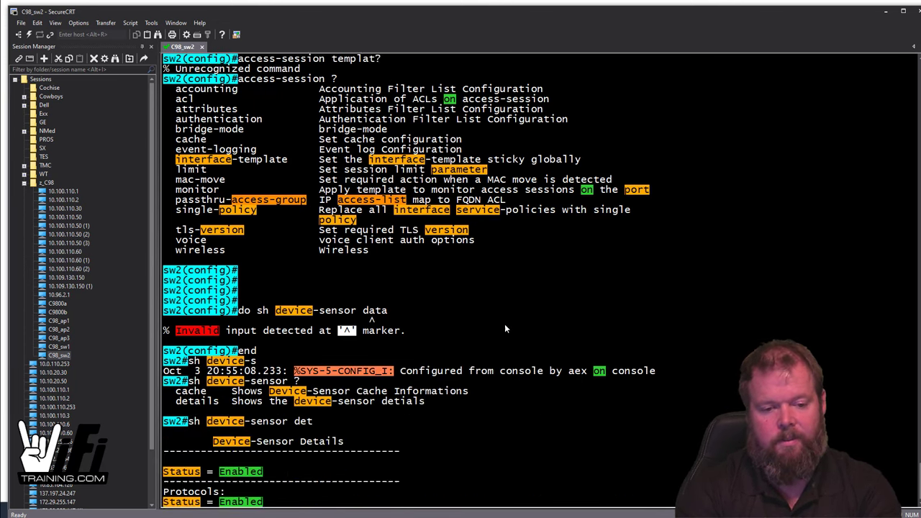
left_click_drag(164, 372, 471, 392)
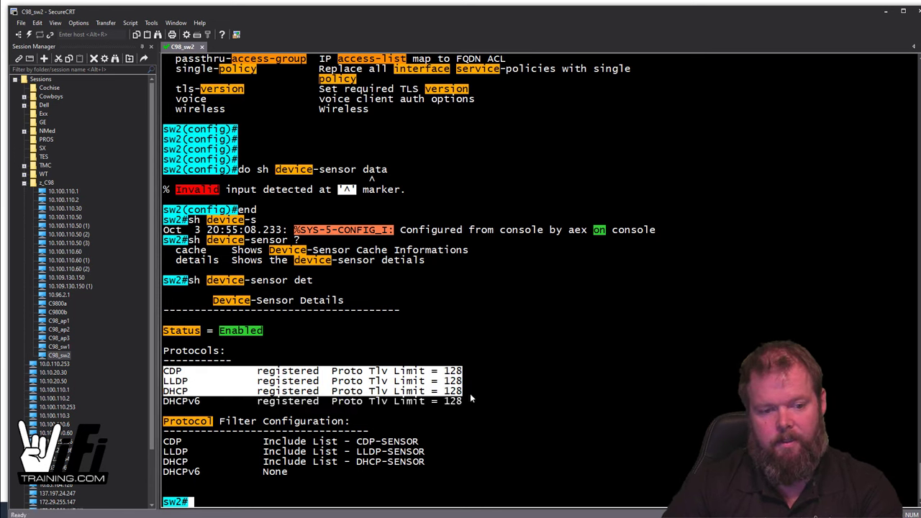
key("Up")
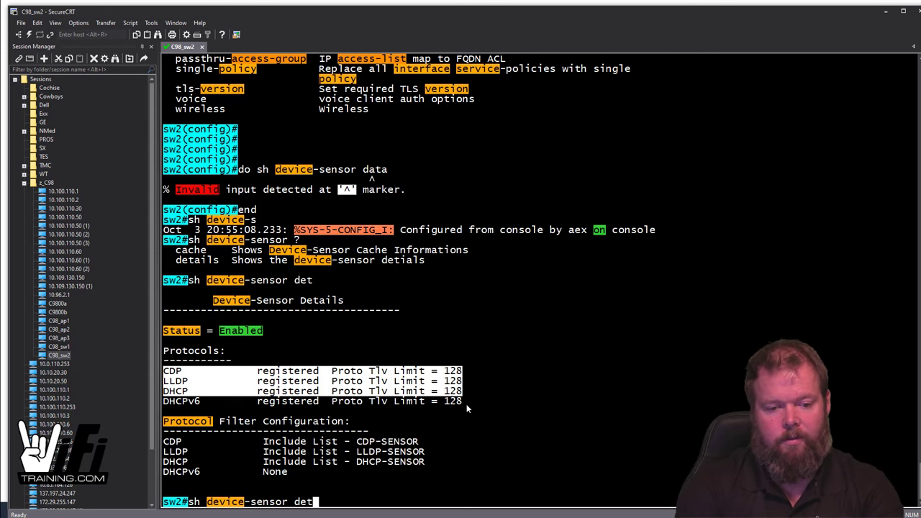
type("cache")
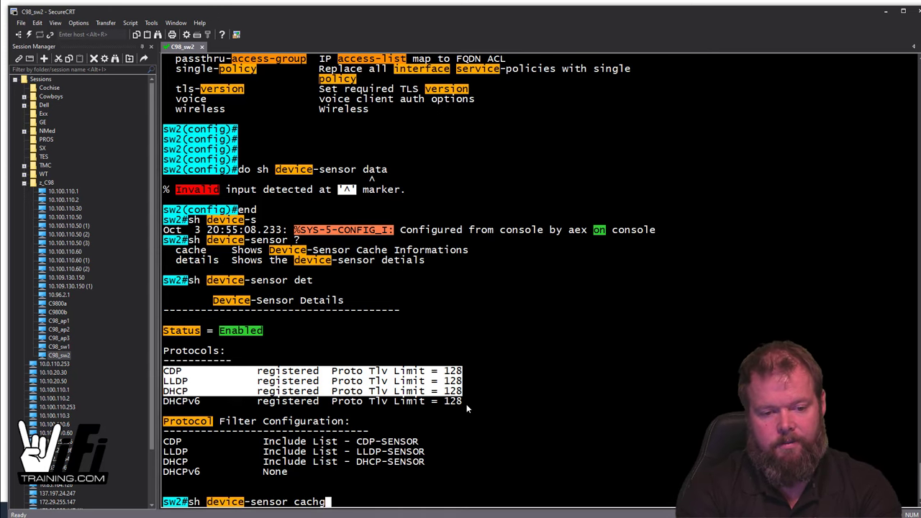
type(" ?al")
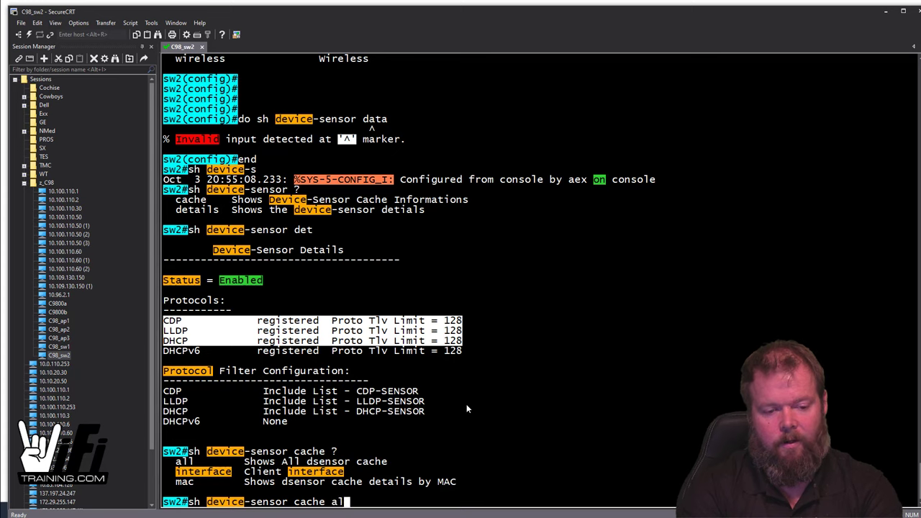
type("l")
Step: Run 'sh device-sensor cache all', showing the AIR-AP1852I-B-K9 access point's LLDP and CDP attributes on Gi1/0/6
key("Return")
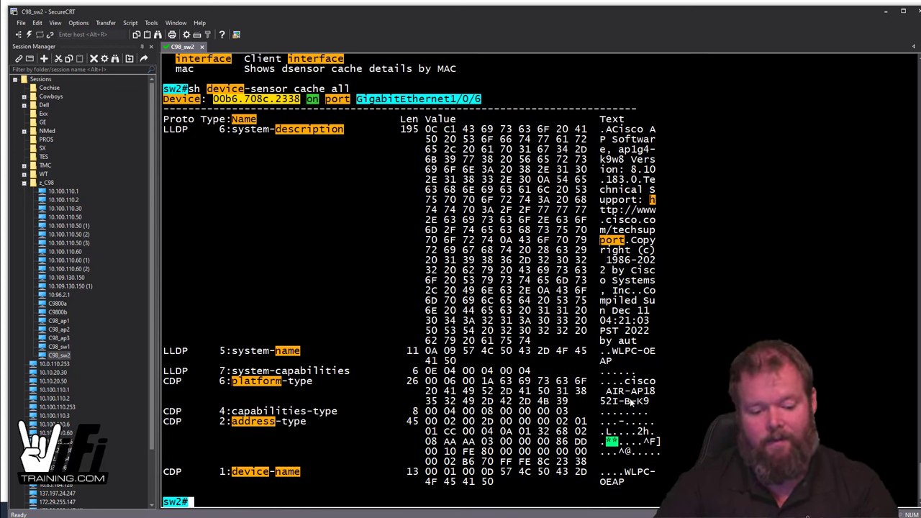
key("Up")
key("BackSpace")
key("BackSpace")
key("BackSpace")
key("BackSpace")
key("BackSpace")
key("BackSpace")
key("BackSpace")
key("BackSpace")
key("BackSpace")
key("BackSpace")
key("BackSpace")
key("BackSpace")
key("BackSpace")
key("BackSpace")
key("BackSpace")
key("BackSpace")
key("BackSpace")
key("BackSpace")
key("BackSpace")
key("BackSpace")
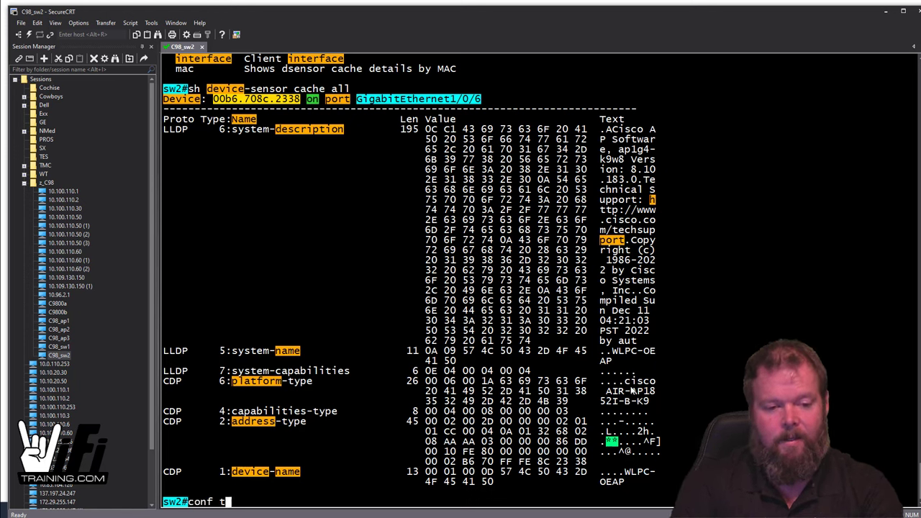
type("en")
key("BackSpace")
key("BackSpace")
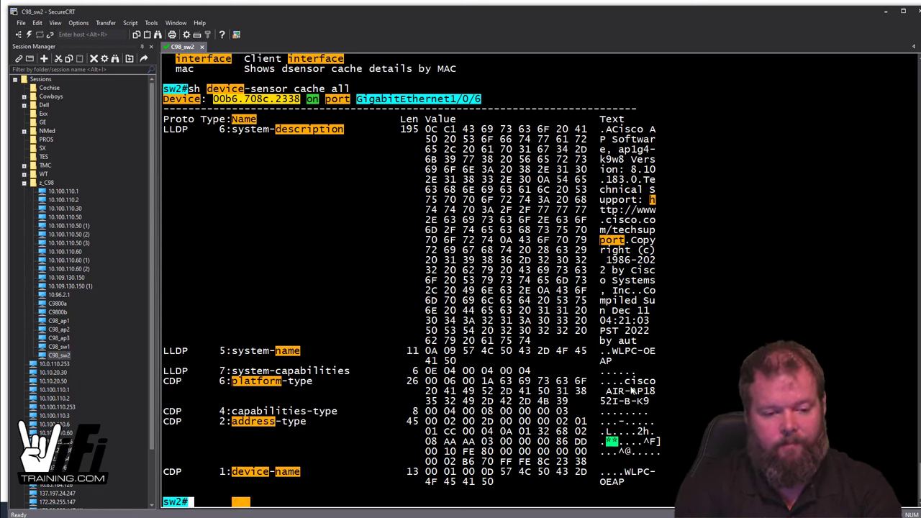
type("sh ")
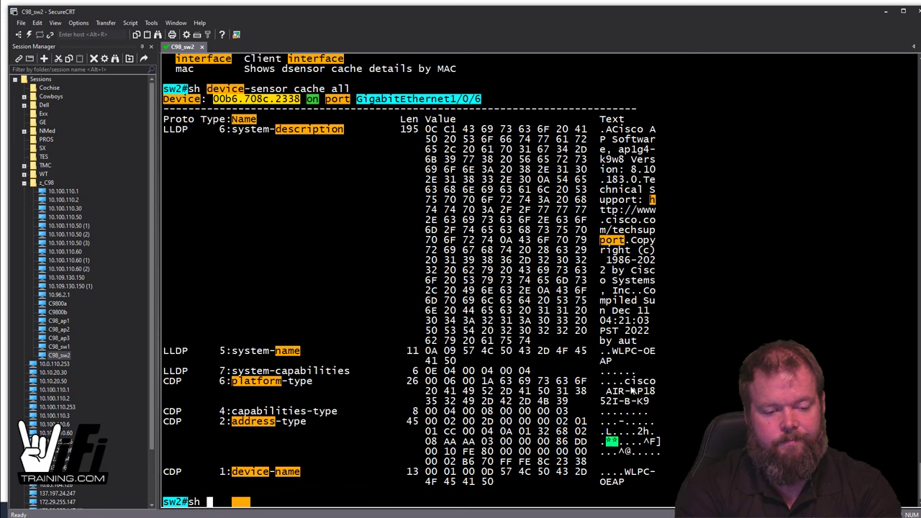
type("access-sess in")
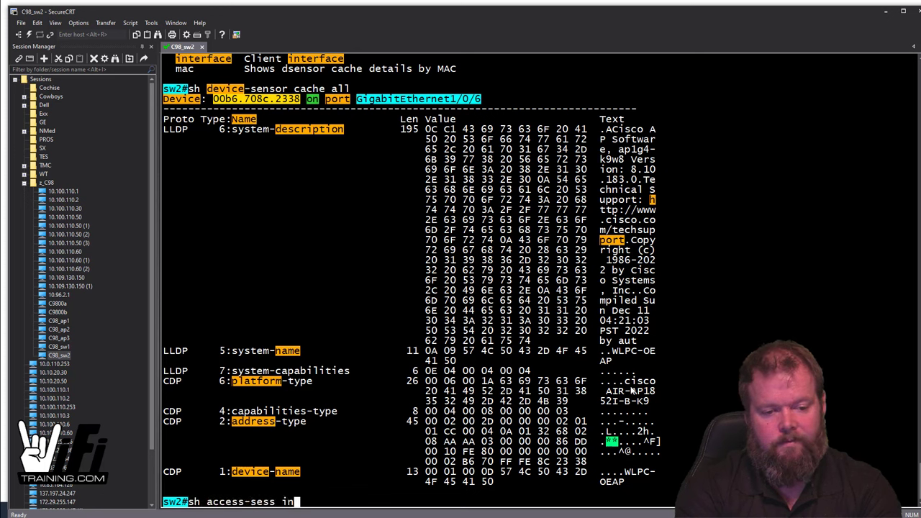
type("t gi1/")
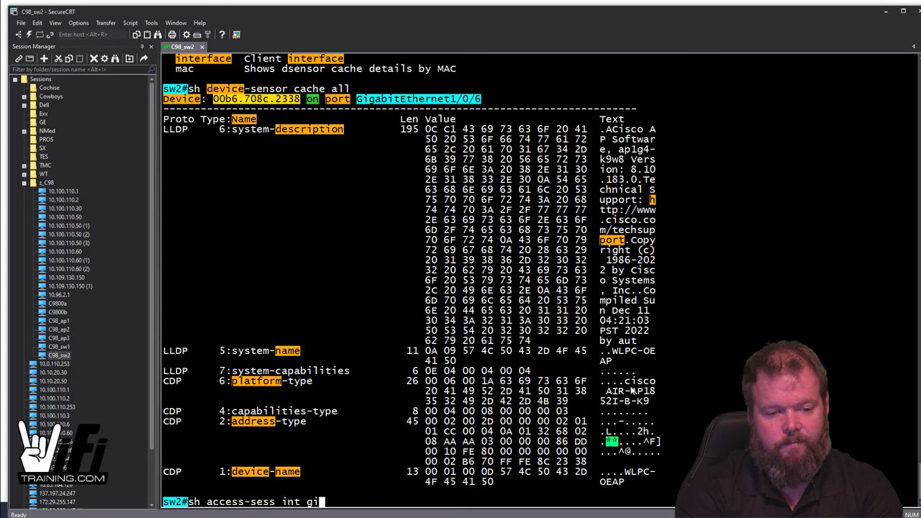
Step: Show the access session on Gi1/0/6 with 'sh access-sess interf gi1/0/6'
key("BackSpace")
key("BackSpace")
key("BackSpace")
type("erf gi1/0/6")
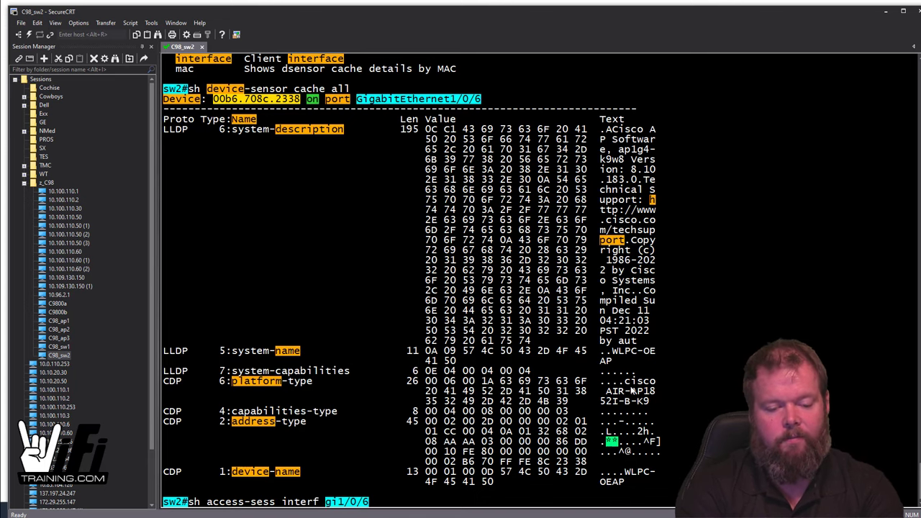
key("Return")
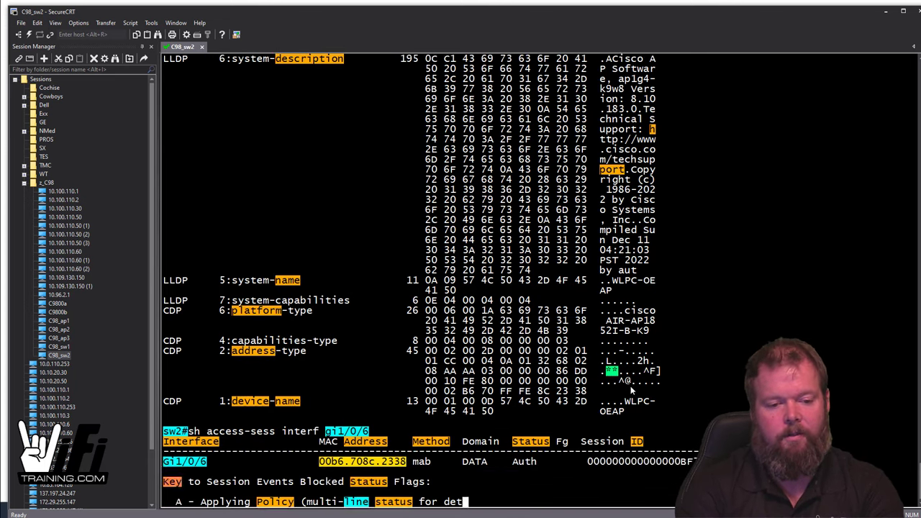
key("space")
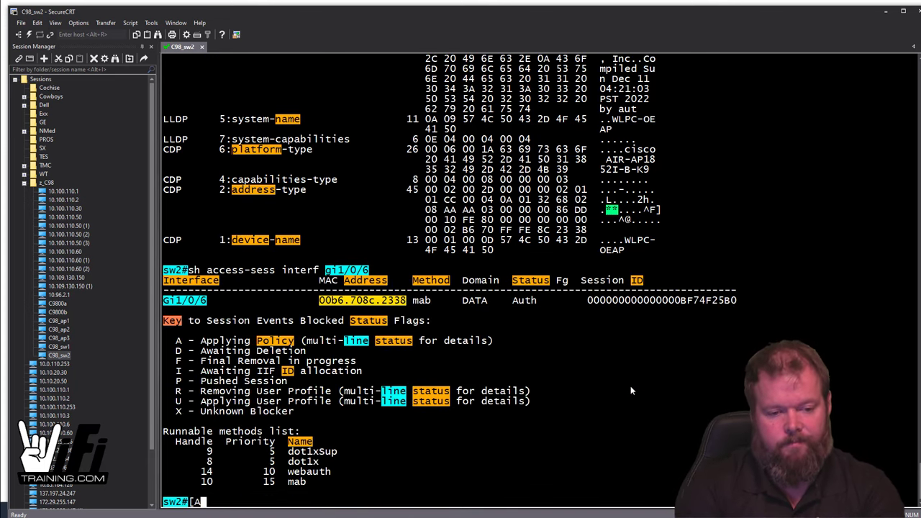
Step: Check the detailed Gi1/0/6 session for MAB success, then enter 'conf t'
key("Up")
type("det")
key("Return")
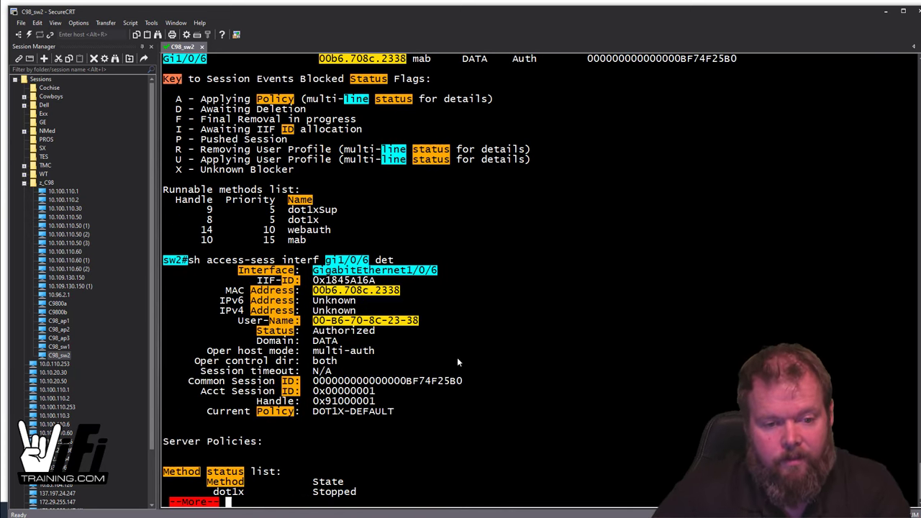
key("space")
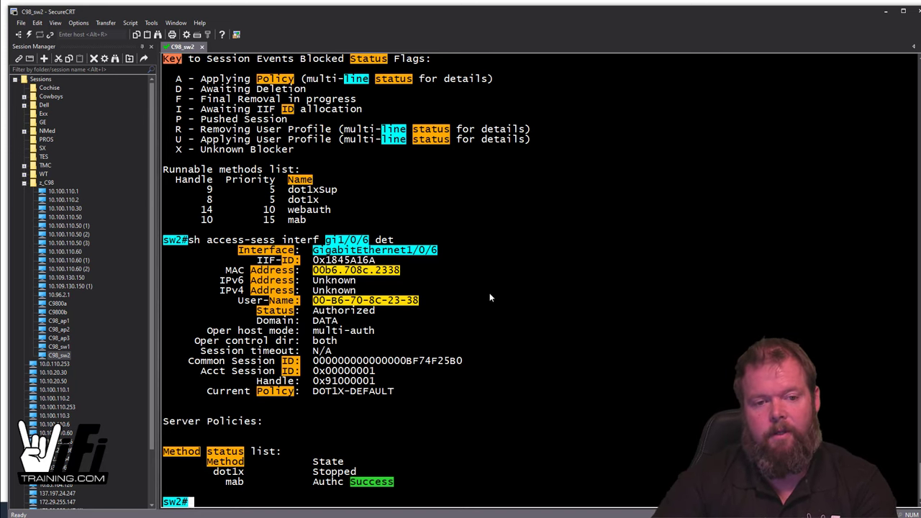
scroll(403, 259, "up", 4)
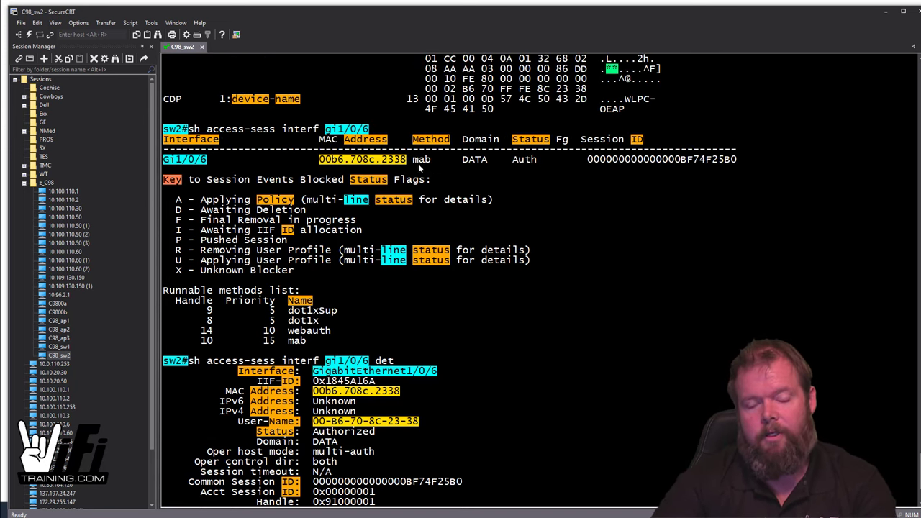
scroll(419, 163, "up", 6)
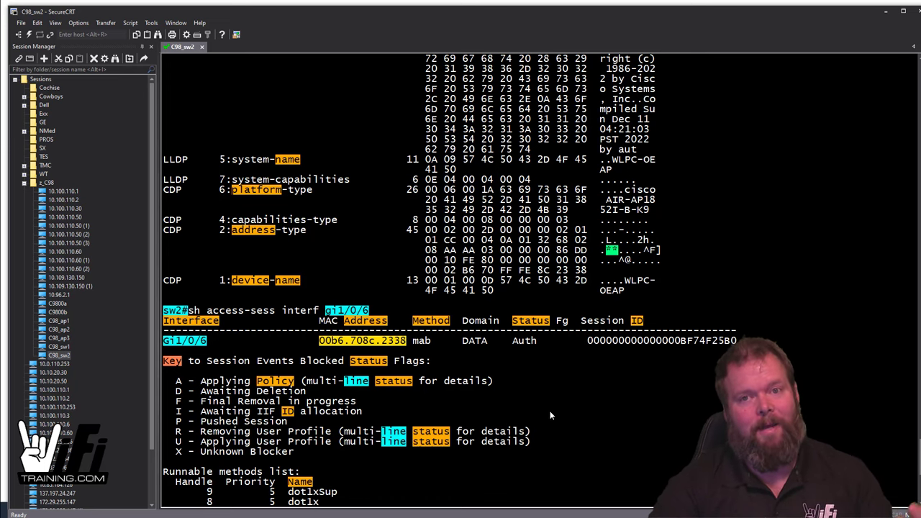
scroll(549, 412, "down", 6)
scroll(549, 418, "down", 4)
type("co")
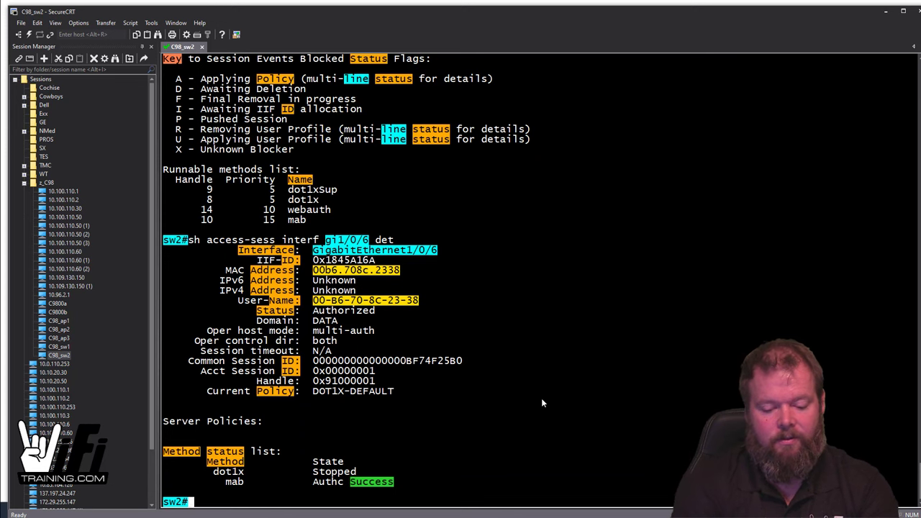
type("nf t")
key("Return")
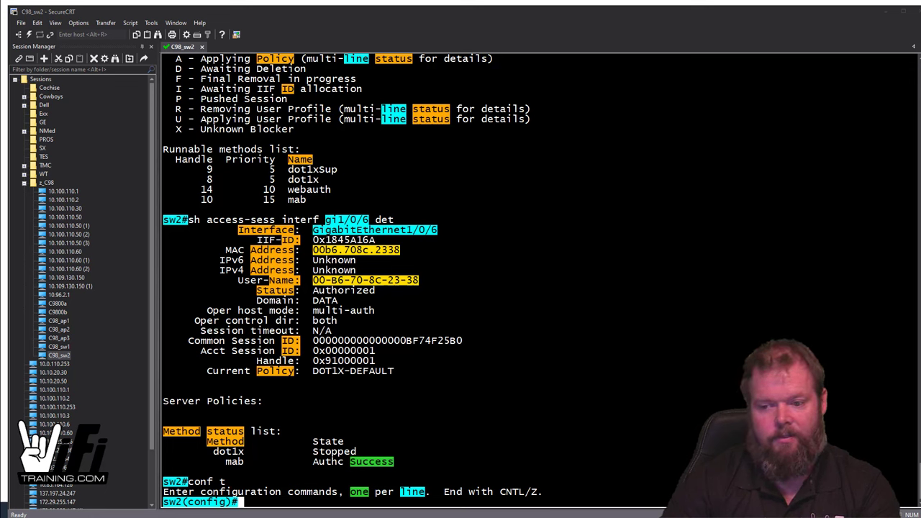
Step: Paste the IPDT_POLICY device-tracking policy lines into sw2 and clear the leftover line
right_click(610, 429)
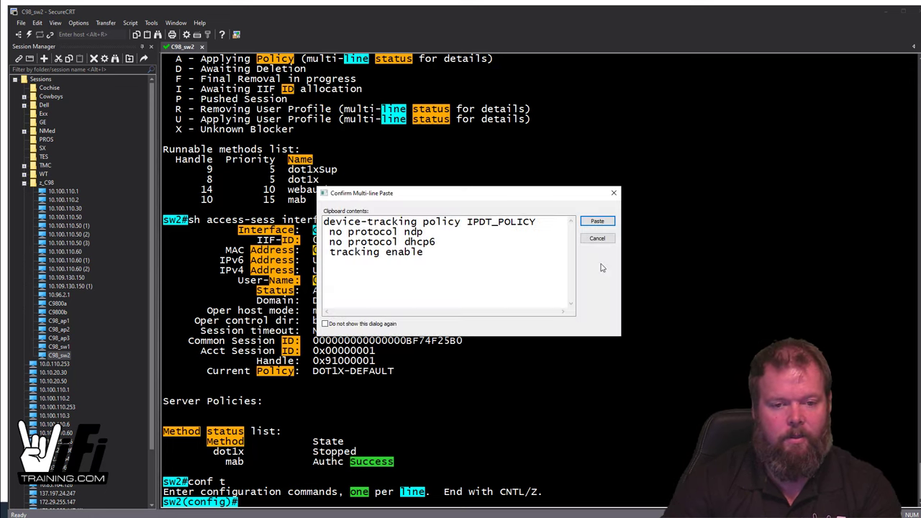
left_click(598, 222)
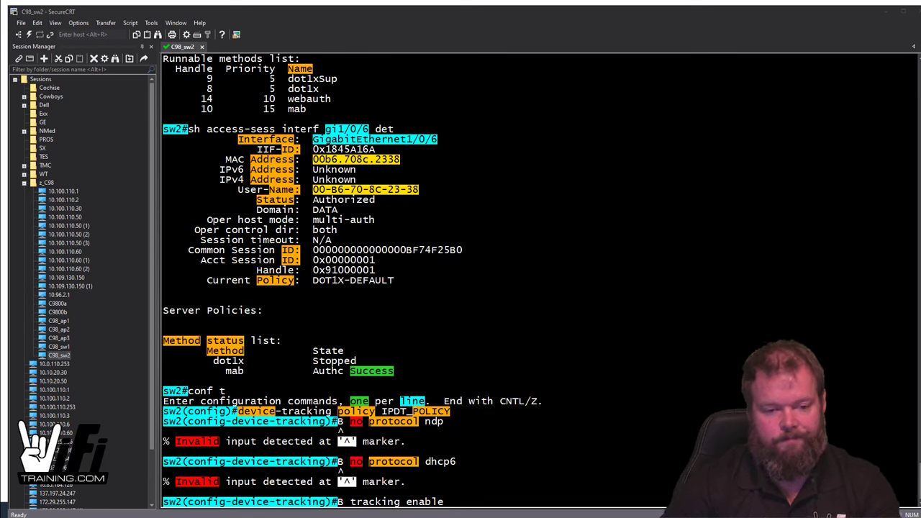
key("BackSpace")
key("BackSpace")
key("BackSpace")
key("BackSpace")
key("BackSpace")
key("BackSpace")
key("BackSpace")
key("BackSpace")
key("BackSpace")
key("BackSpace")
key("BackSpace")
key("BackSpace")
key("BackSpace")
key("BackSpace")
key("BackSpace")
key("BackSpace")
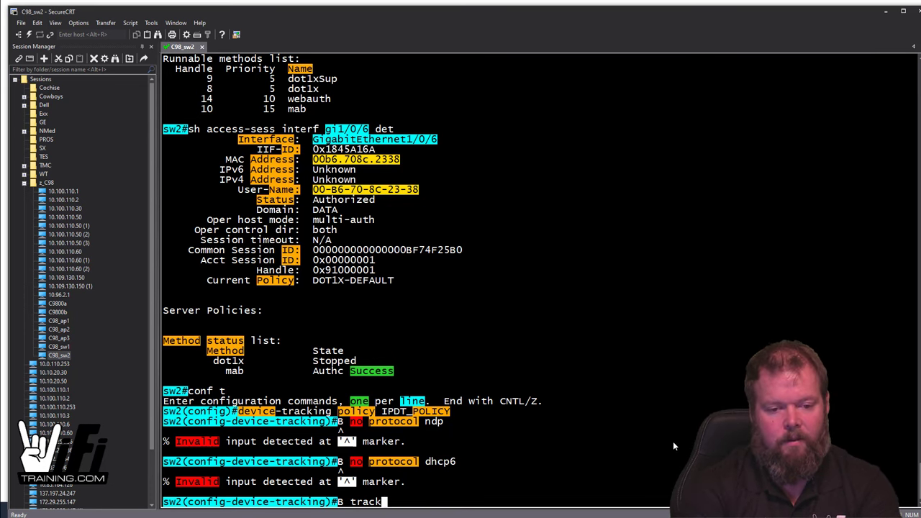
Step: Re-paste IPDT_POLICY (no ndp, no dhcp6, tracking enable), exit it, and list VLANs with 'do sh vlan'
right_click(671, 439)
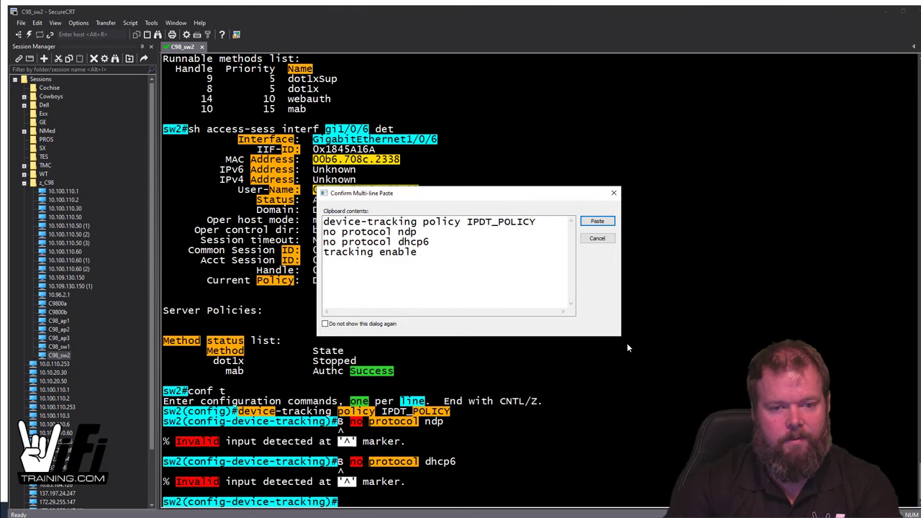
left_click(599, 222)
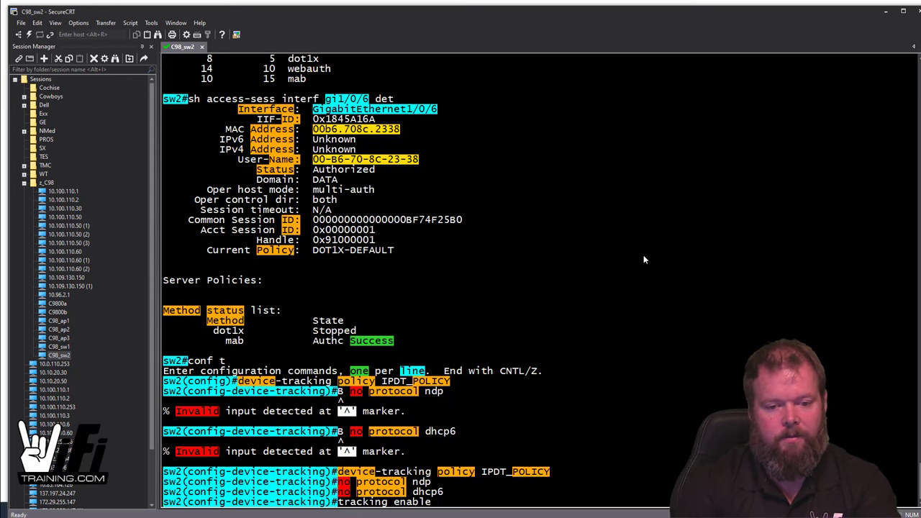
type("exit")
key("Return")
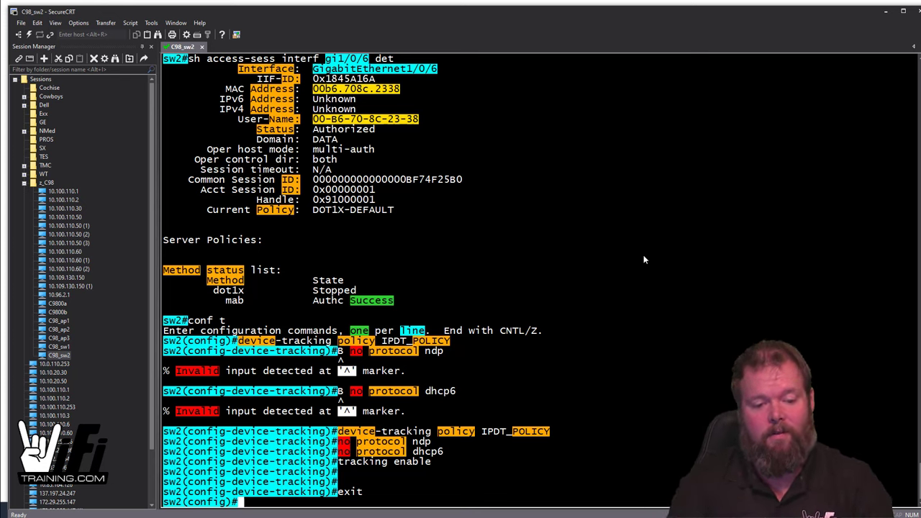
type("do sh vlan")
key("Return")
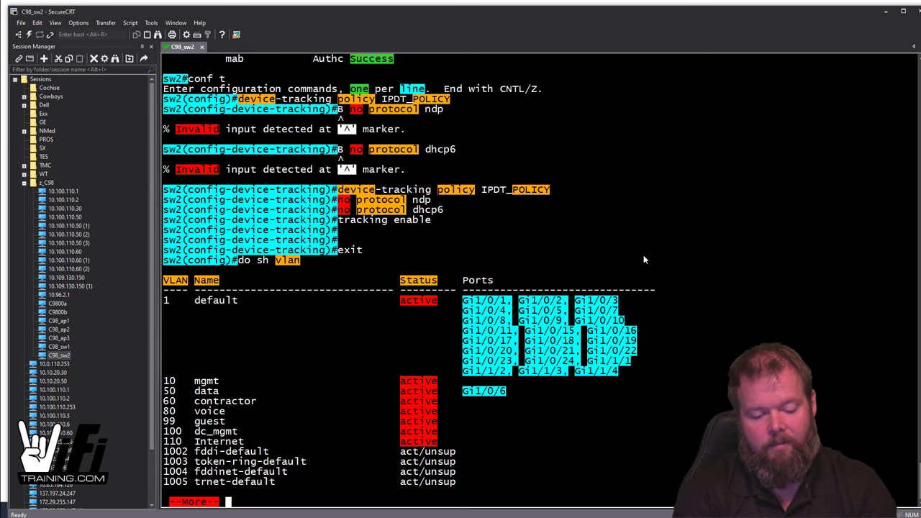
Step: Enter VLAN configuration mode for VLANs 10, 50, 60, 80 and 99
type("qvla")
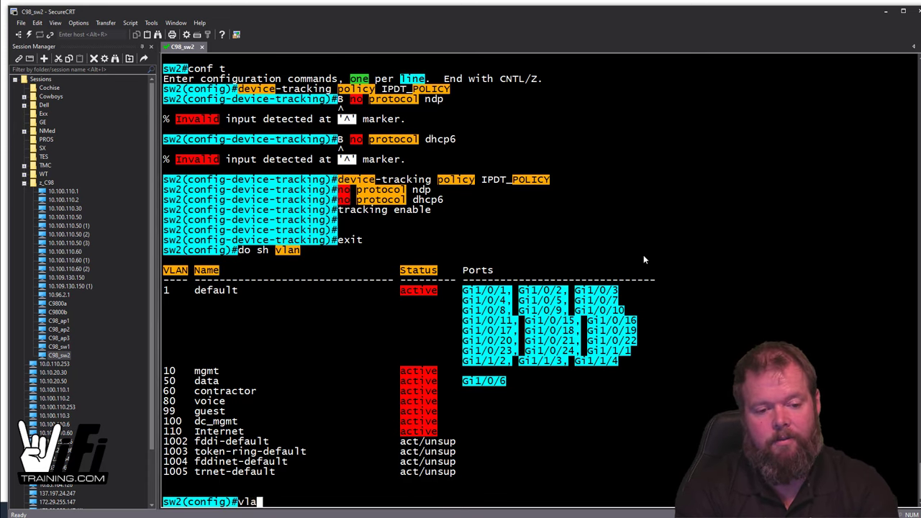
type("n configur")
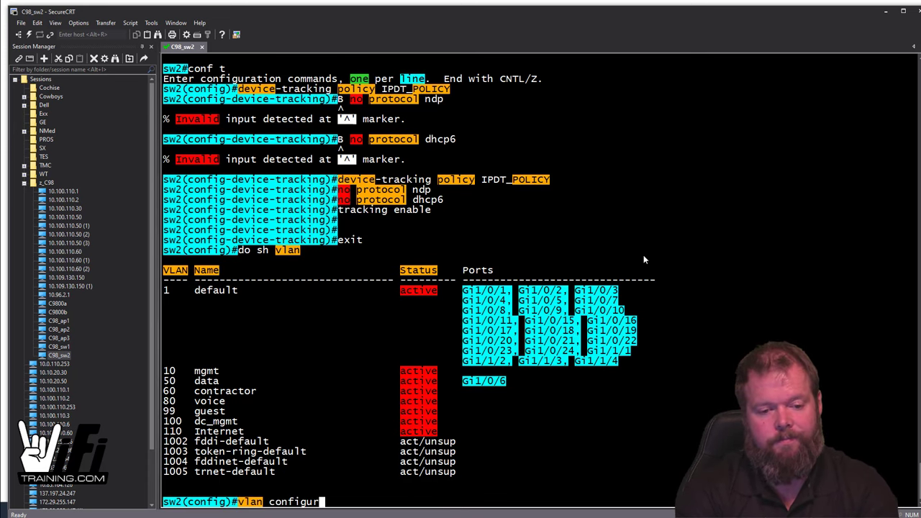
key("Tab")
type("10,50")
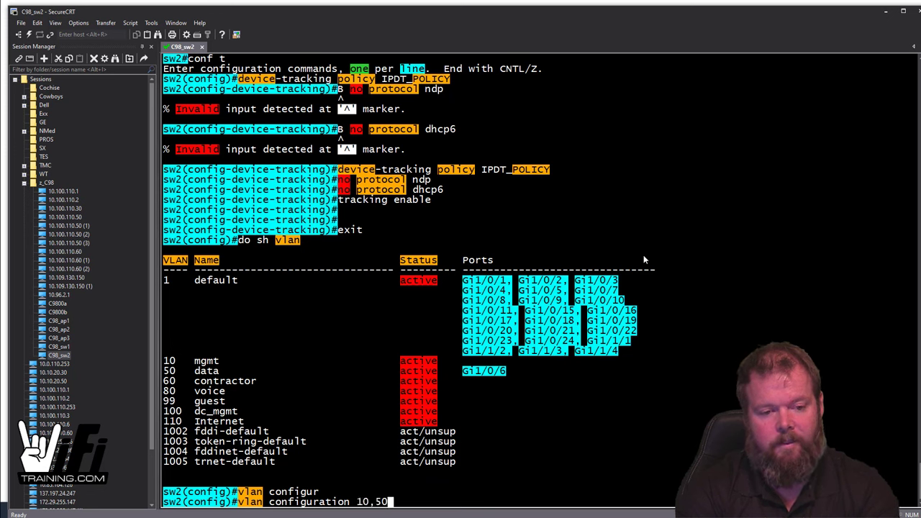
type(",60,8")
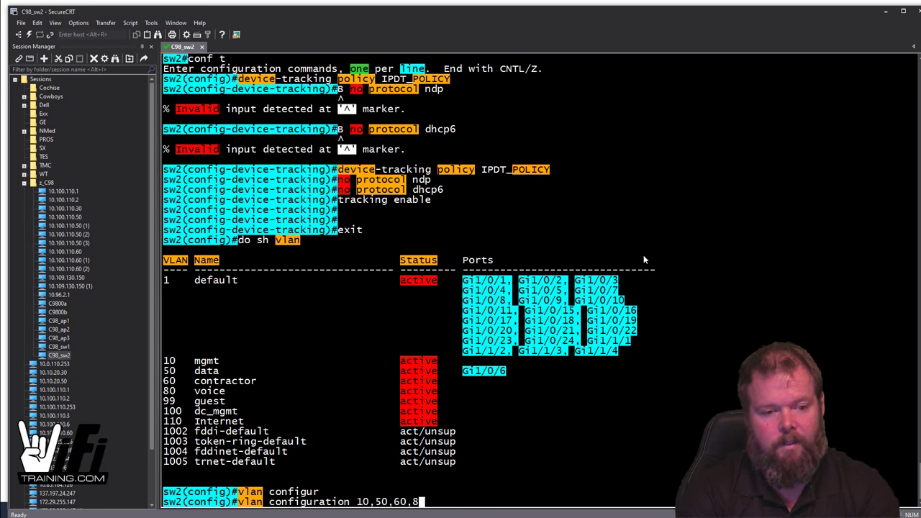
type("0,99,100")
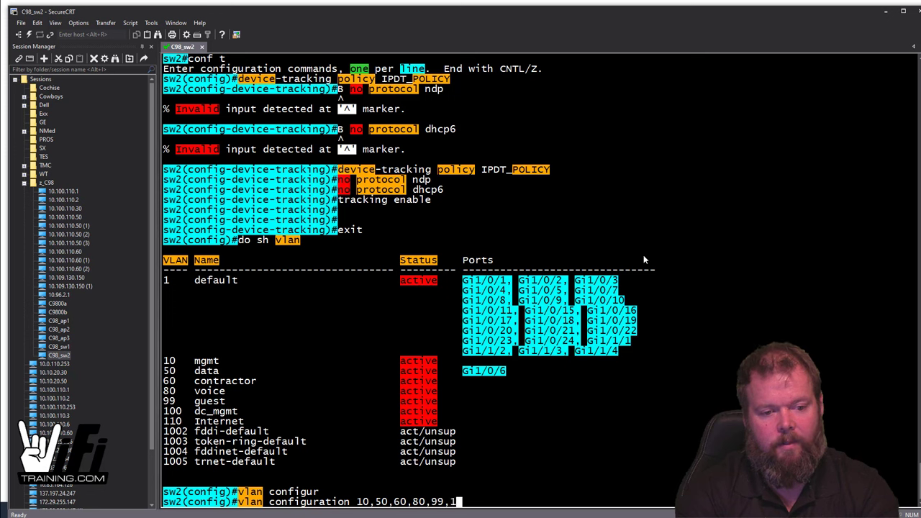
key("BackSpace")
key("BackSpace")
key("BackSpace")
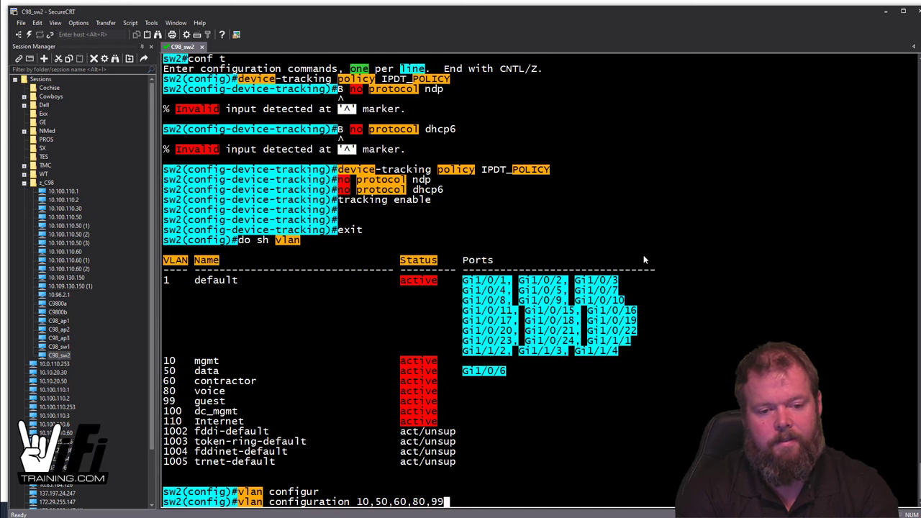
key("Return")
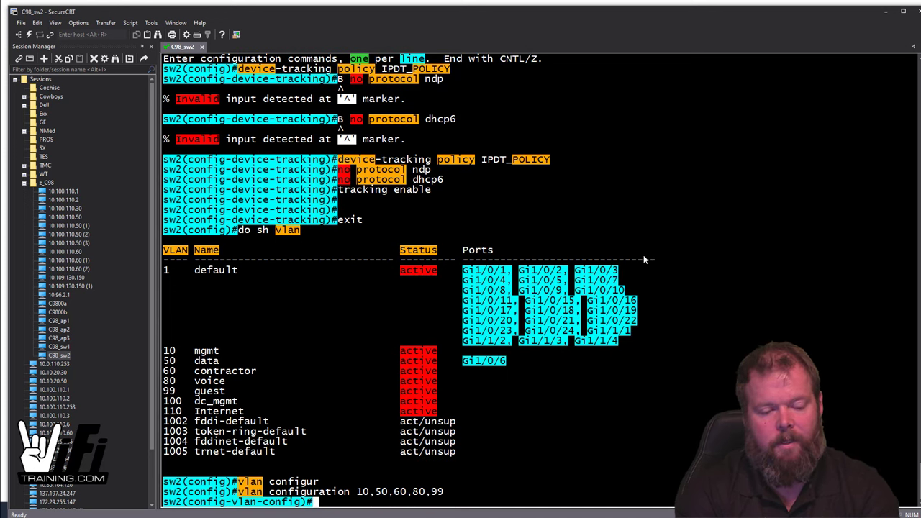
Step: Attach the device-tracking policy IPDT_POLICY to those VLANs
type("ip de")
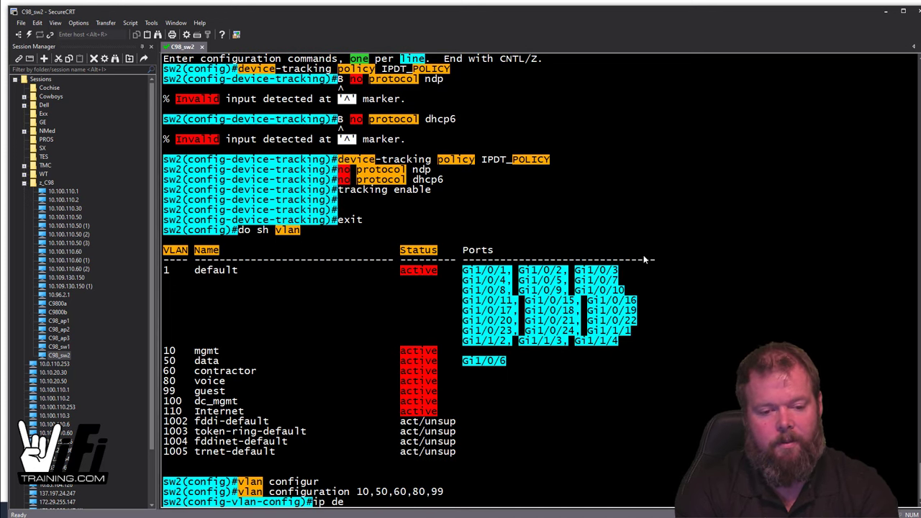
type("v")
key("Tab")
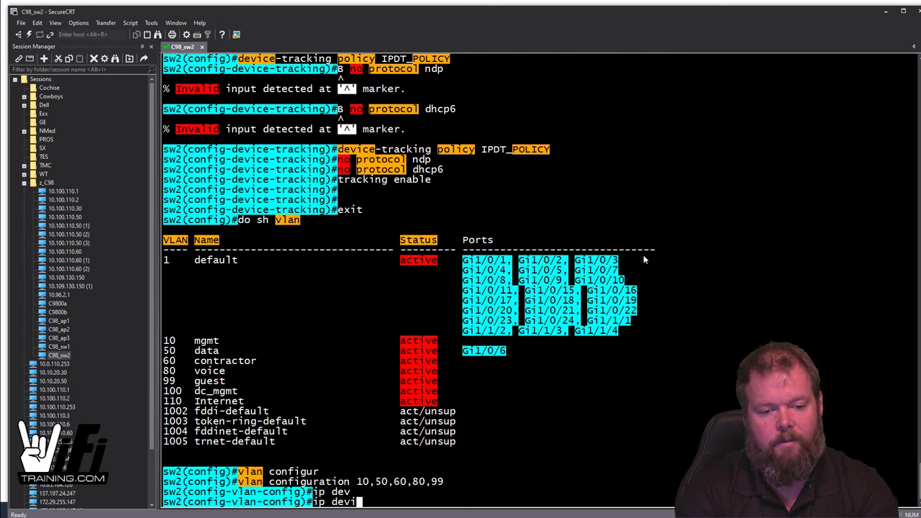
key("BackSpace")
key("BackSpace")
key("BackSpace")
key("BackSpace")
key("BackSpace")
key("BackSpace")
type("d")
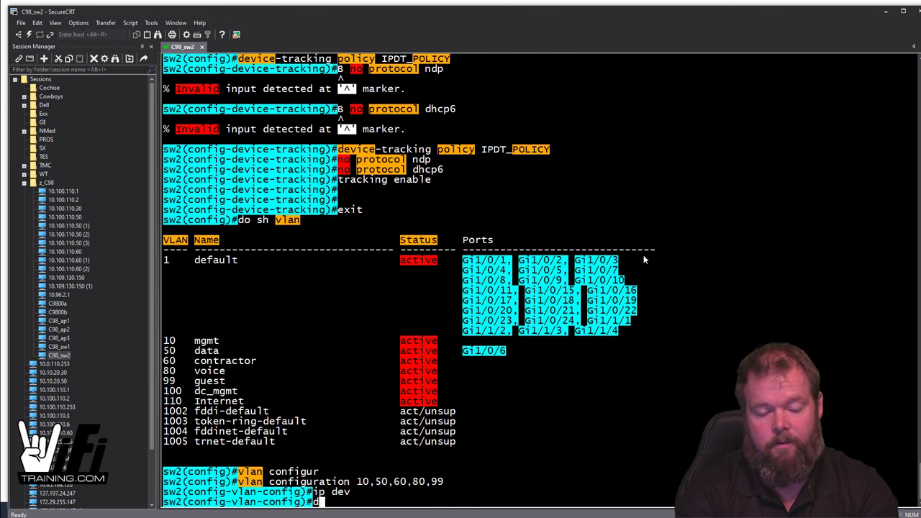
type("evi")
key("Tab")
type("at")
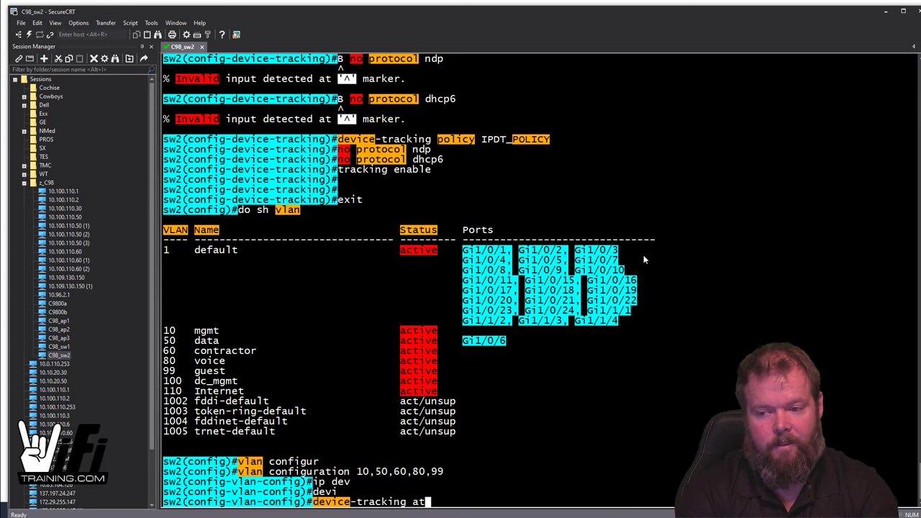
key("Tab")
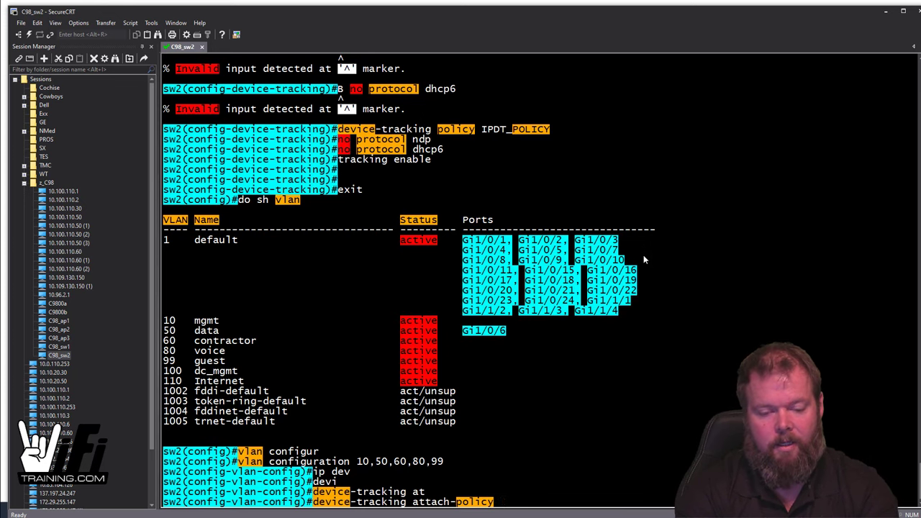
type("IPDT_POL")
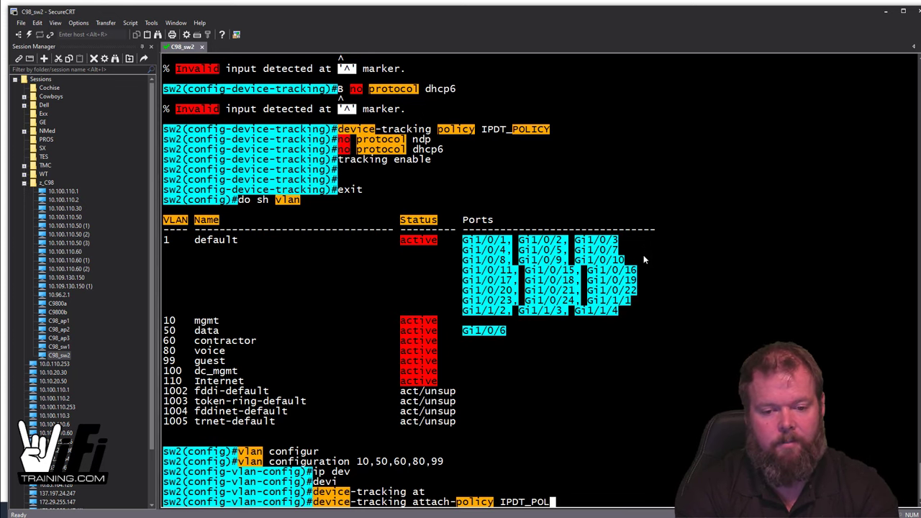
type("ICY")
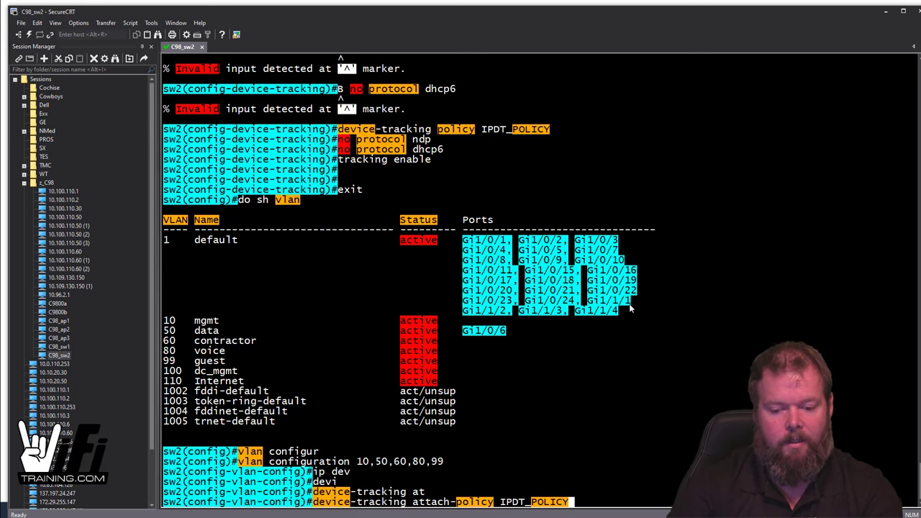
key("Return")
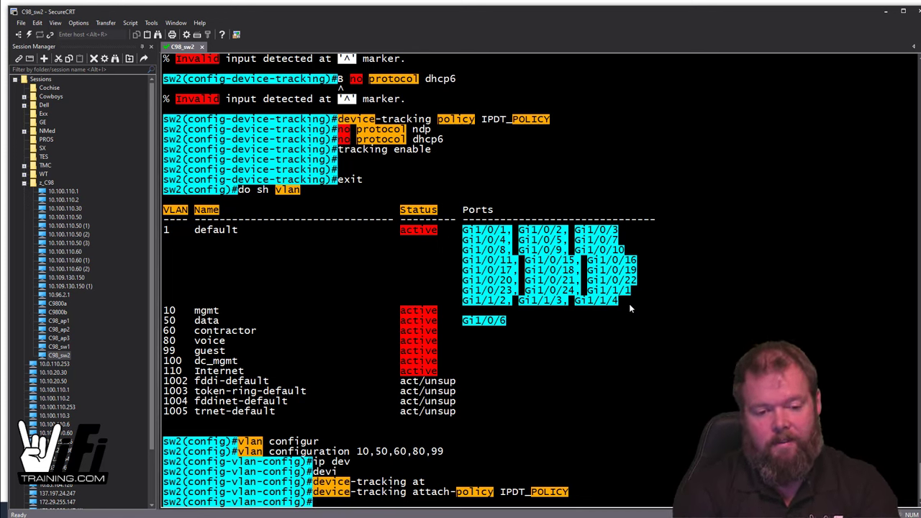
type("do sh device-t")
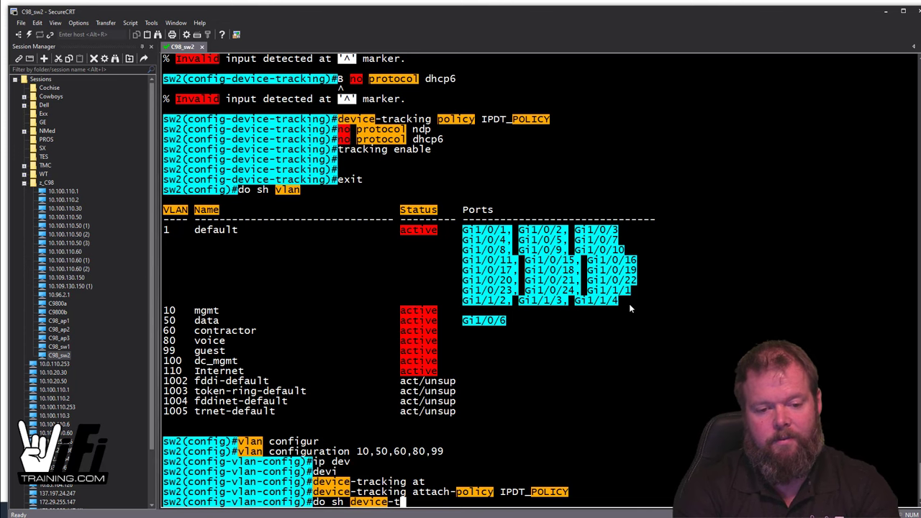
type("racking data")
Step: Check the device-tracking binding table and the Gi1/0/6 session details showing 10.1.50.104
key("Return")
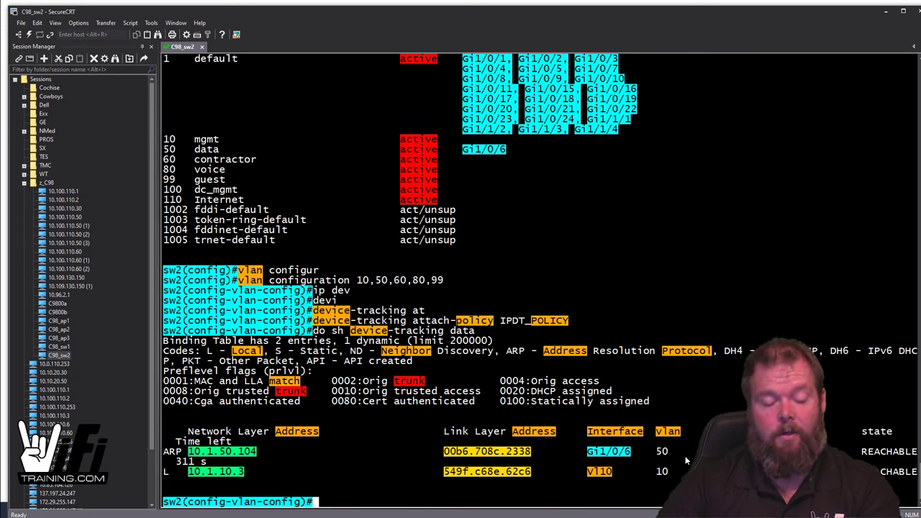
type("do sh a")
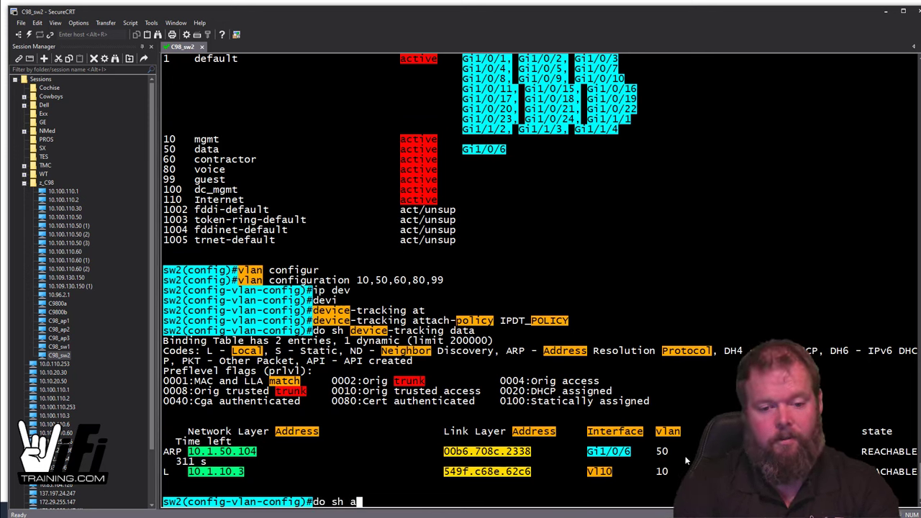
type("ccess-sessin")
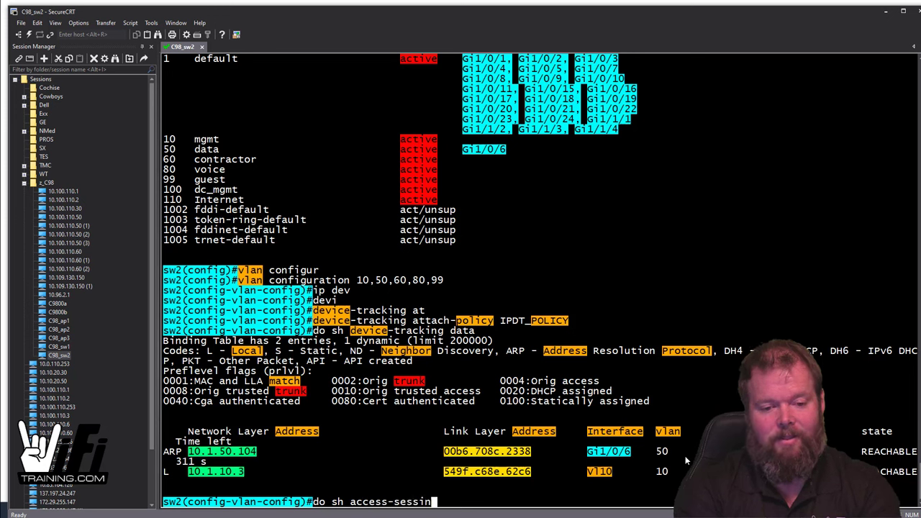
key("BackSpace")
key("BackSpace")
type(" int")
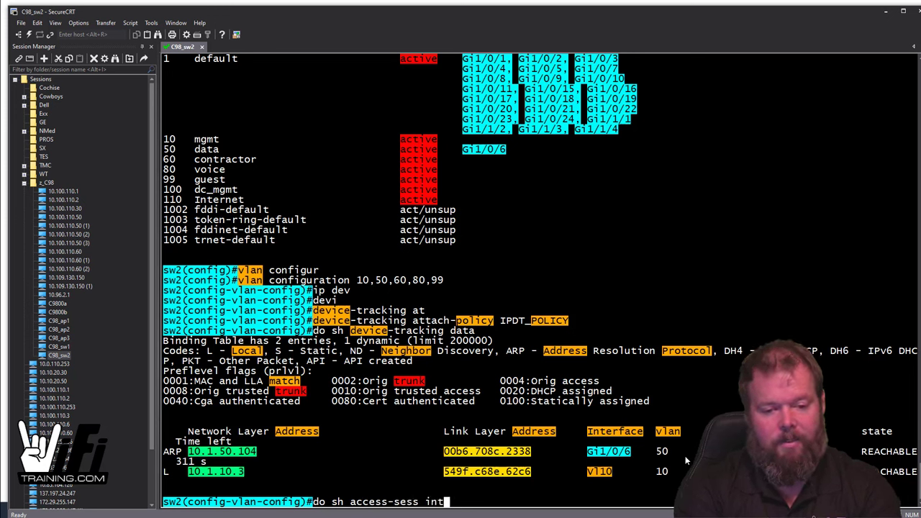
type("erf gi1/0/6")
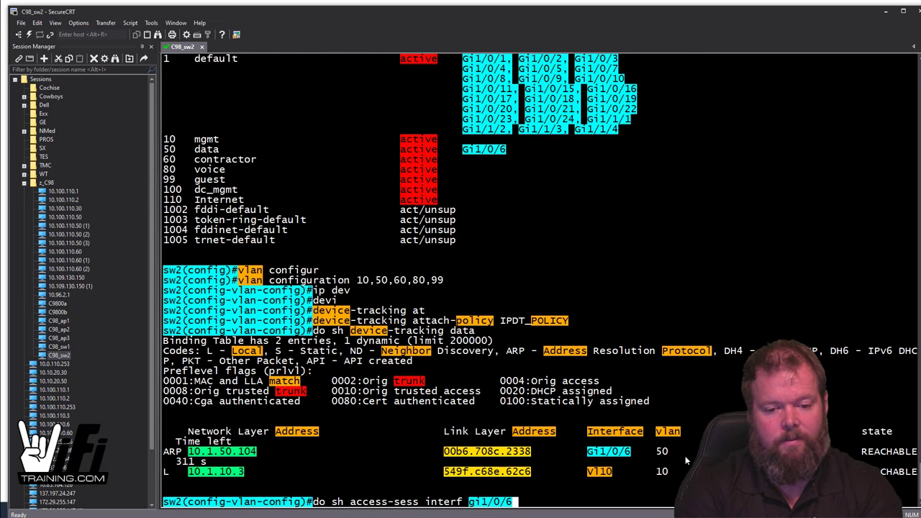
type("det")
key("Return")
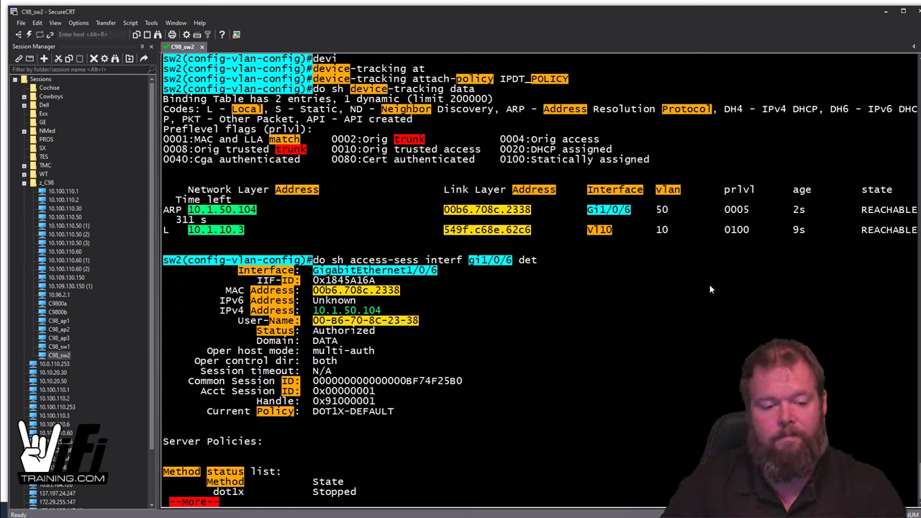
key("space")
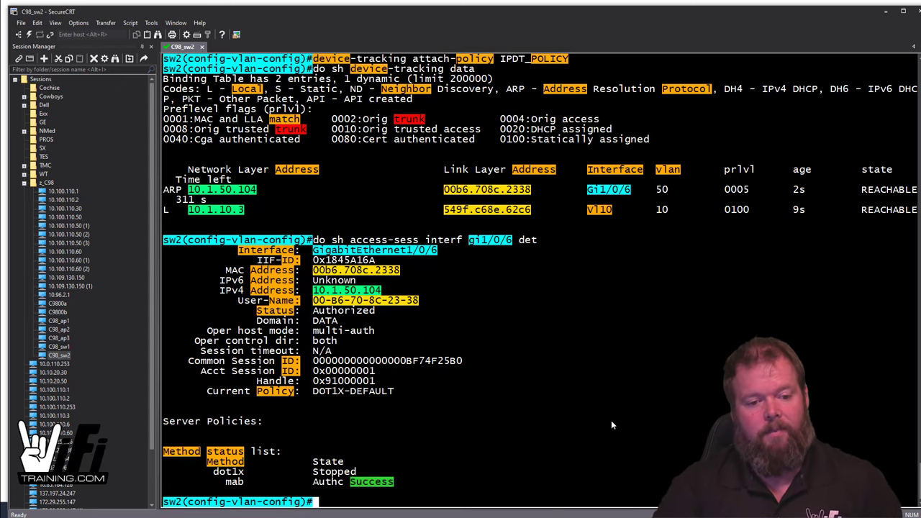
scroll(347, 309, "up", 3)
scroll(349, 311, "down", 3)
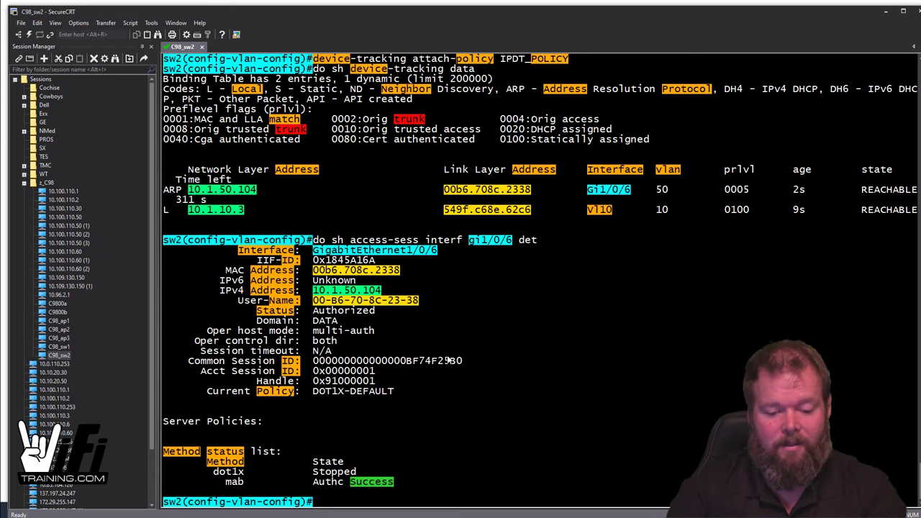
Step: Return to global configuration and enable the device classifier on sw2
type("exit")
key("Return")
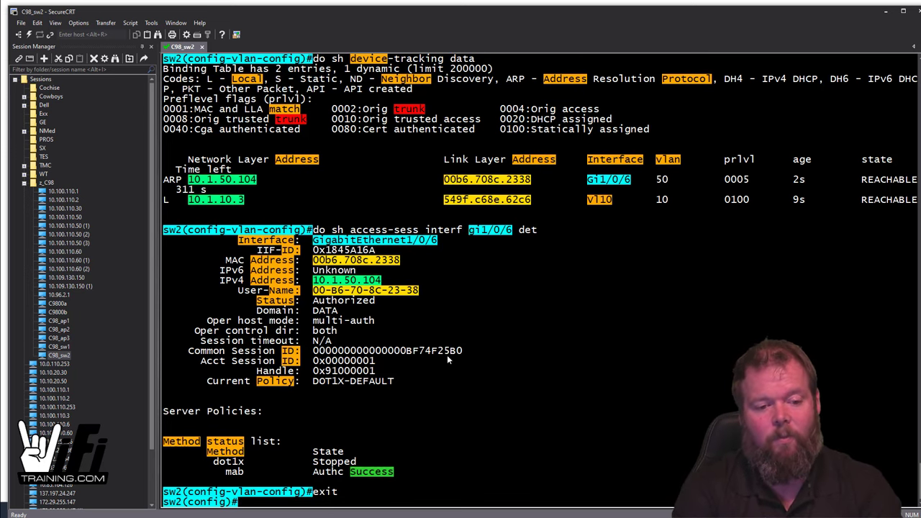
type("device")
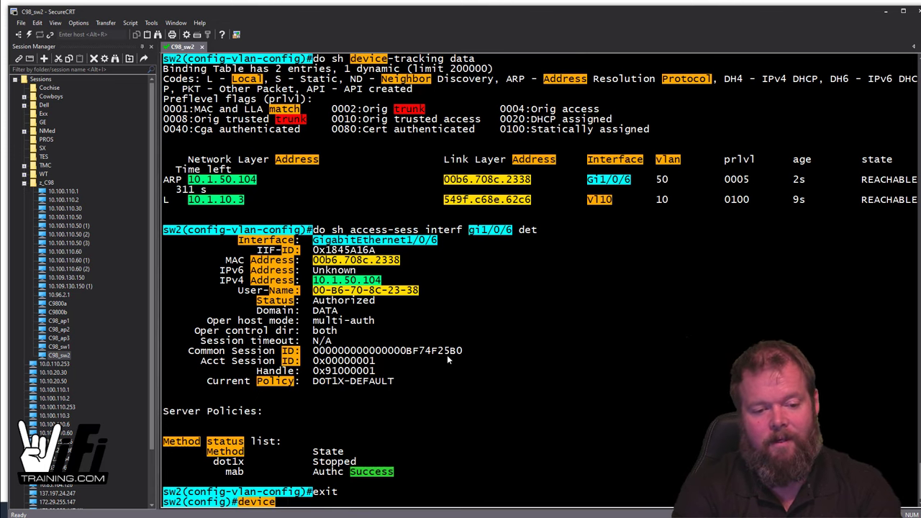
type(" cla")
key("Tab")
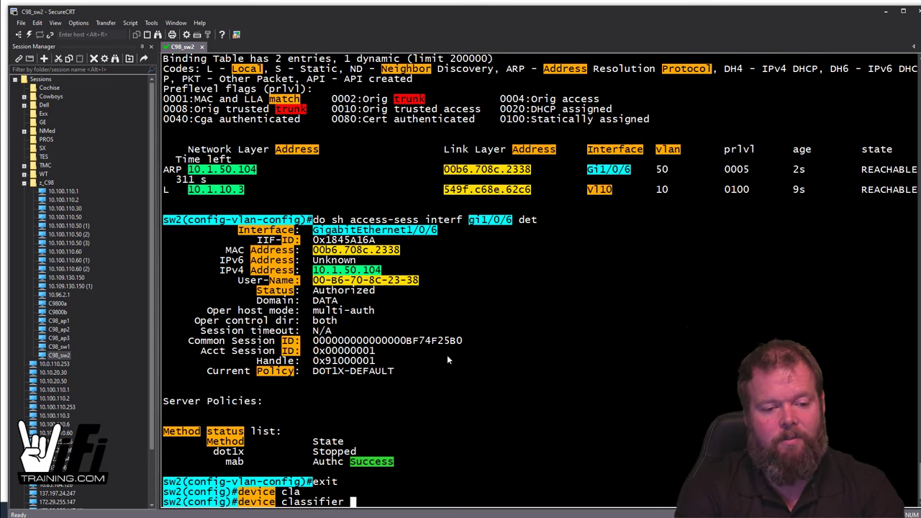
key("Return")
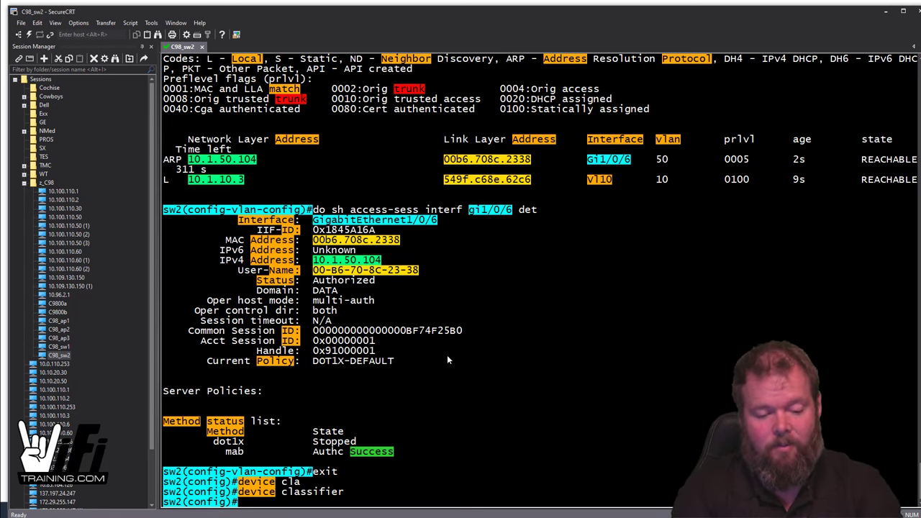
Step: List classifier-attached devices, showing Gi1/0/6 profiled as Cisco-AIR-LAP AIR-AP1852I-B-K9
type("d")
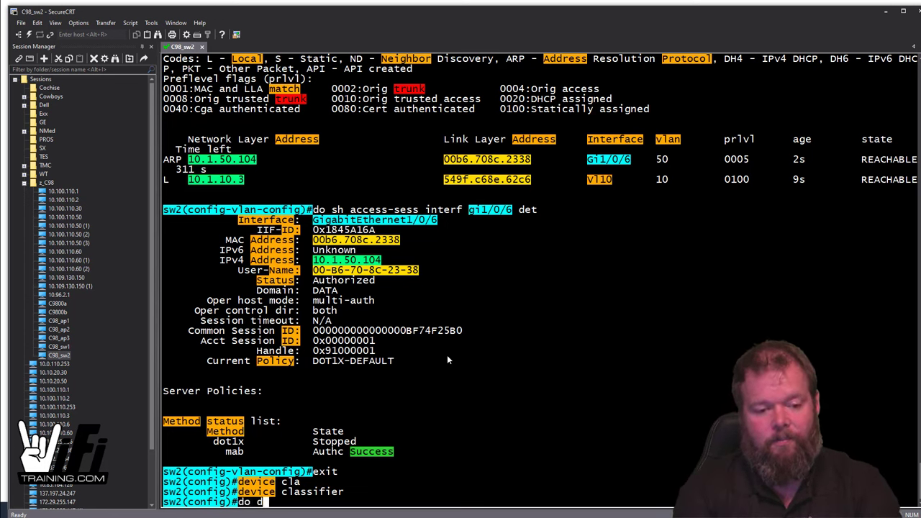
key("BackSpace")
type("sh device cla")
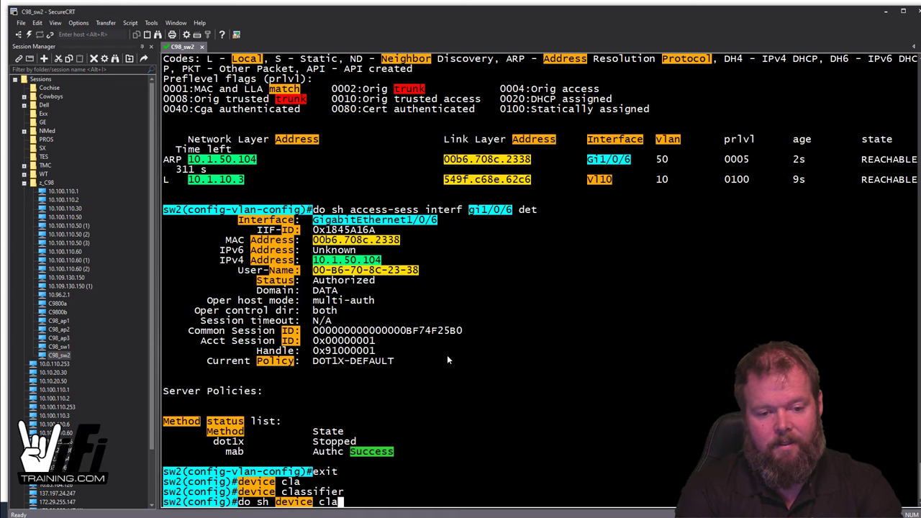
type("ss all")
key("Return")
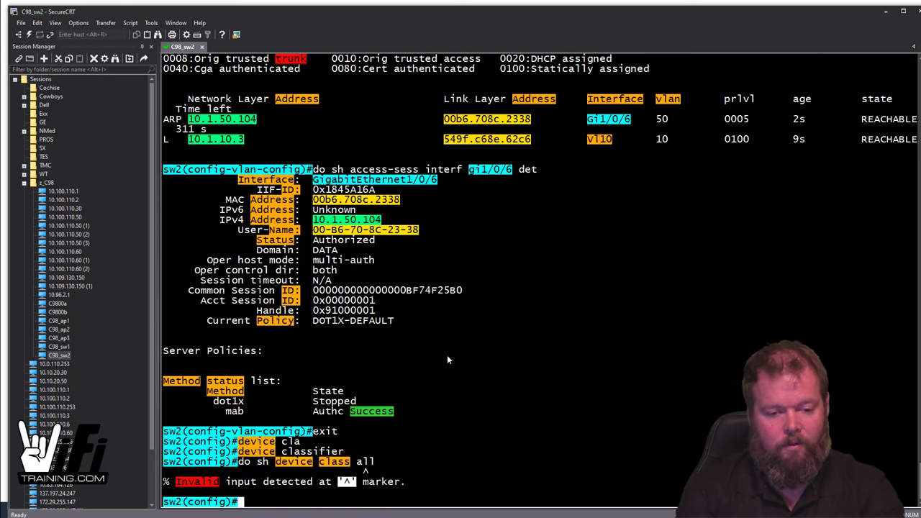
key("Up")
key("BackSpace")
key("BackSpace")
key("BackSpace")
type("?")
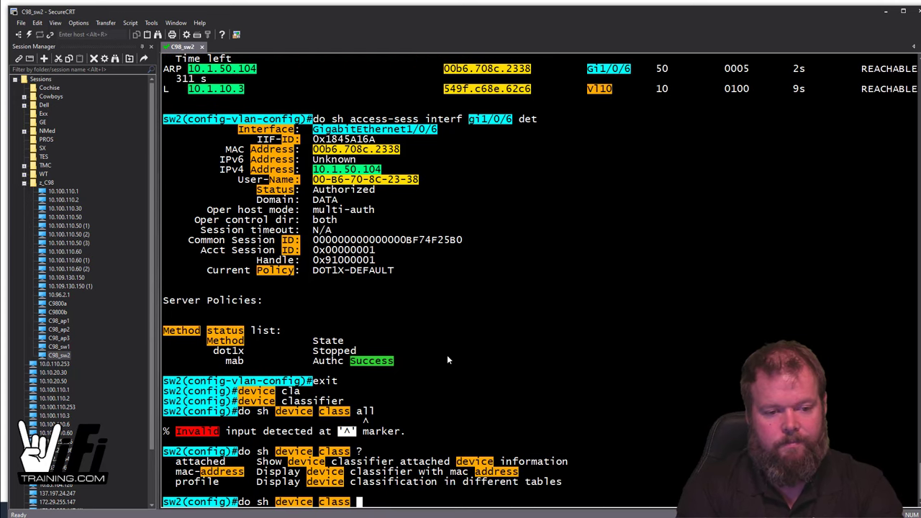
type("att")
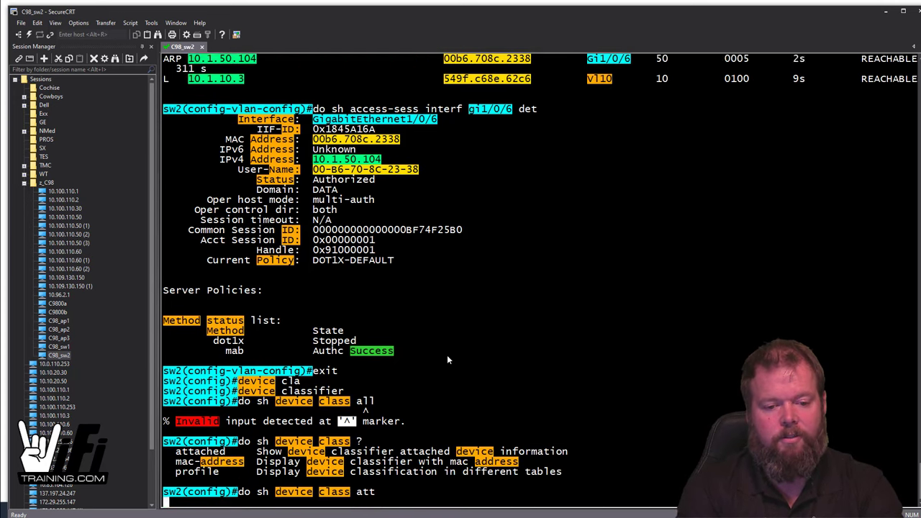
key("Return")
key("space")
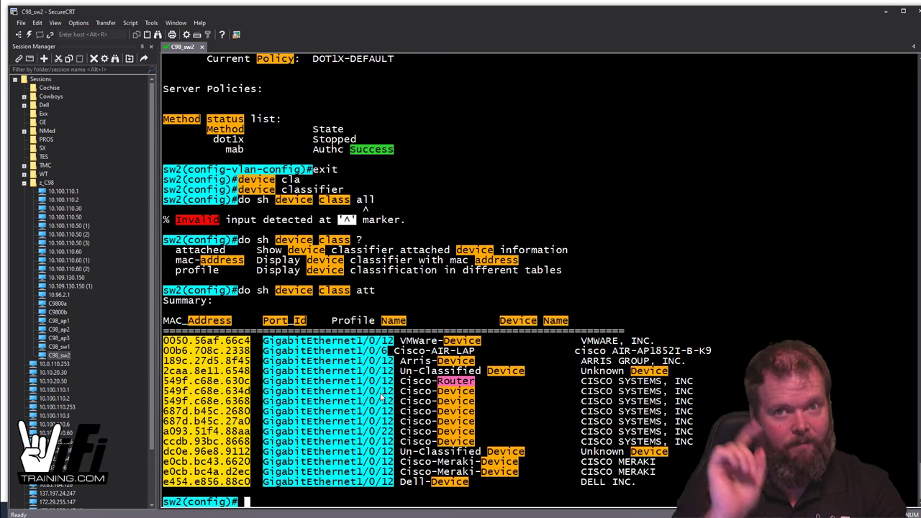
Step: Show Gi1/0/6 session details and highlight the AIR-AP1852I-B-K9 device-name and MAB success lines
type("do sh a")
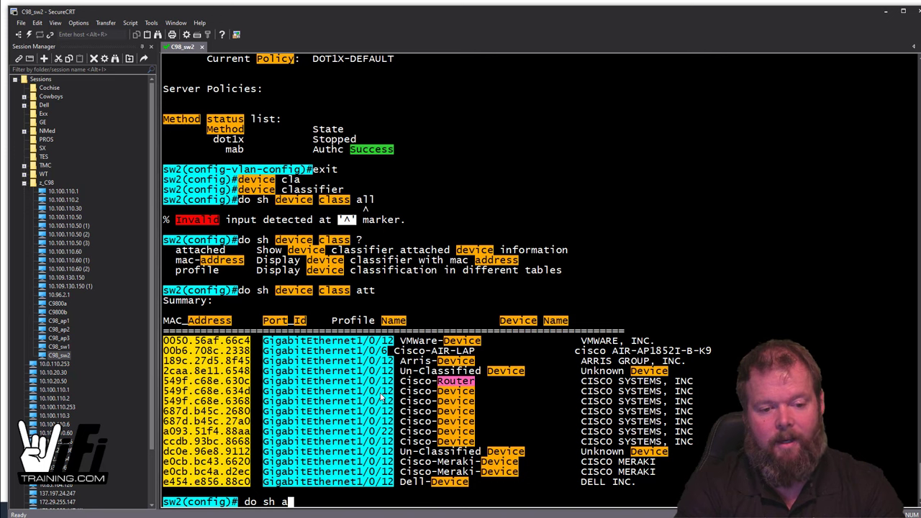
type("cce-ss")
key("BackSpace")
key("BackSpace")
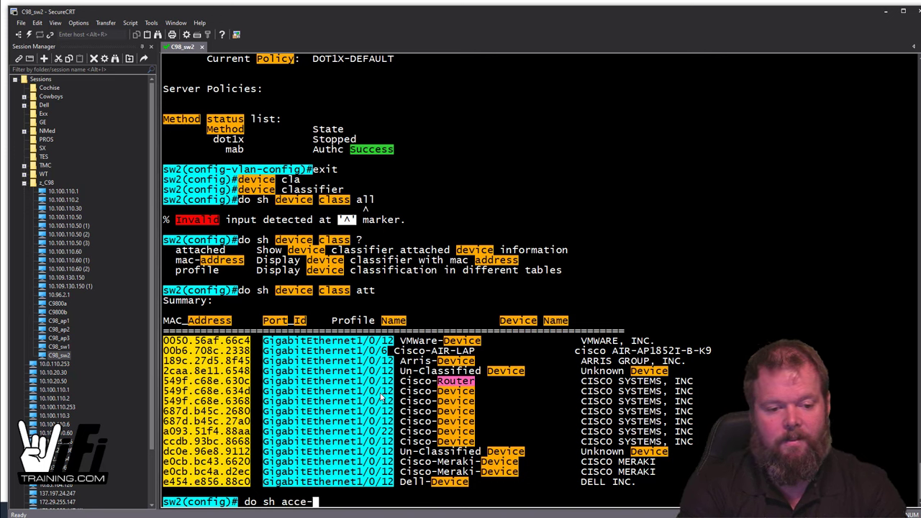
type("-se")
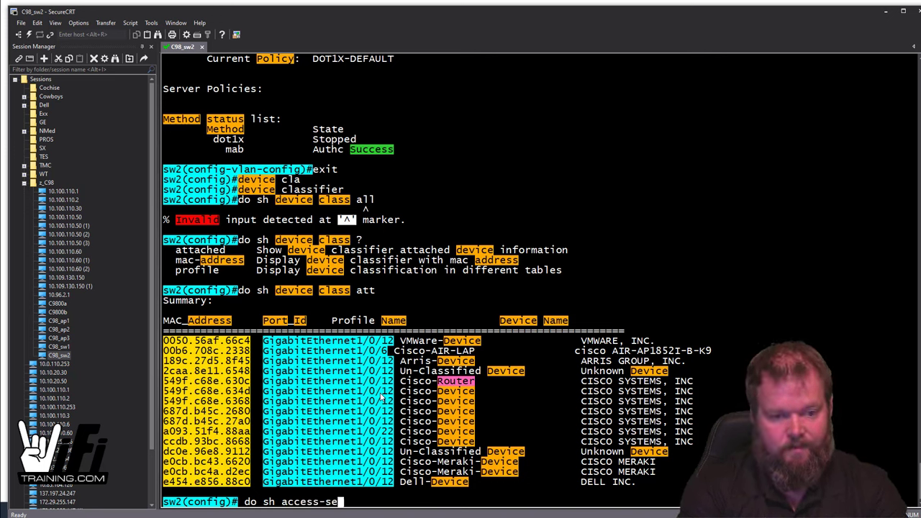
type("ss interf gi1/0/6 det")
key("Return")
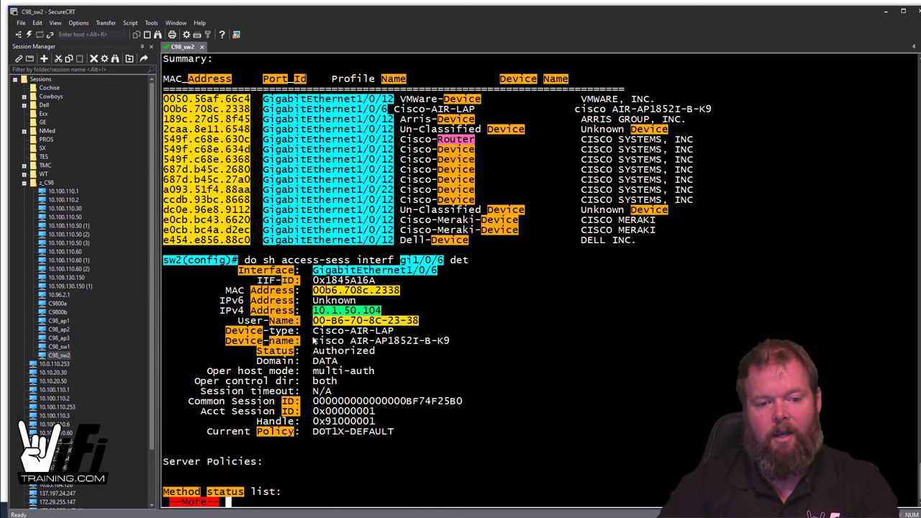
left_click_drag(315, 334, 489, 348)
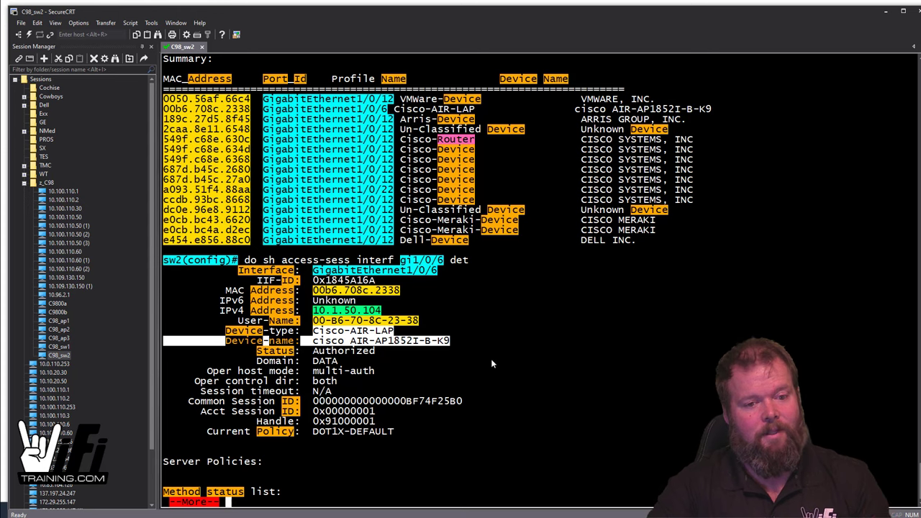
key("space")
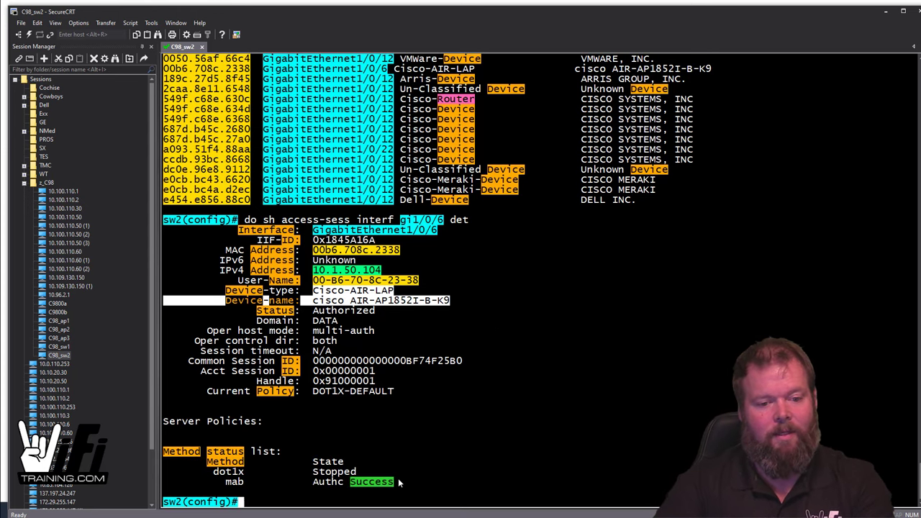
mouse_move(400, 483)
left_mouse_down()
mouse_move(218, 486)
mouse_move(378, 484)
mouse_move(309, 478)
left_mouse_up()
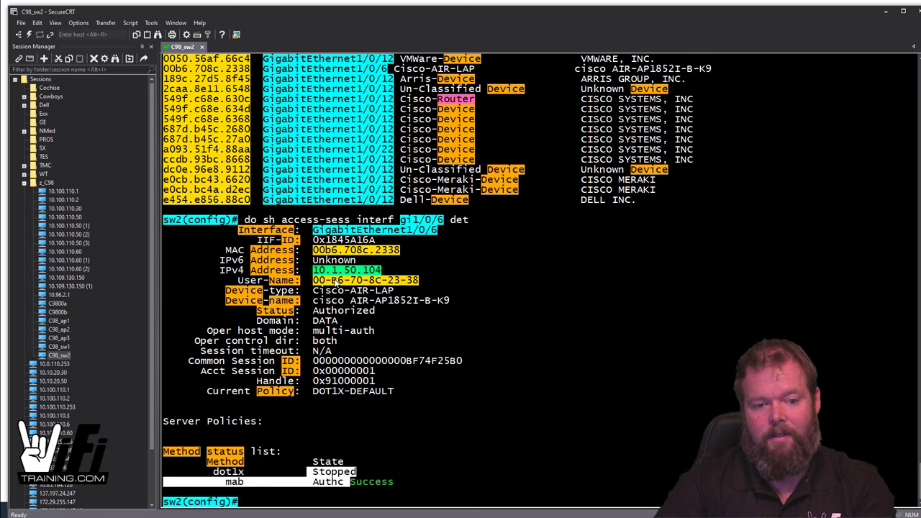
left_click(463, 370)
type("do ping")
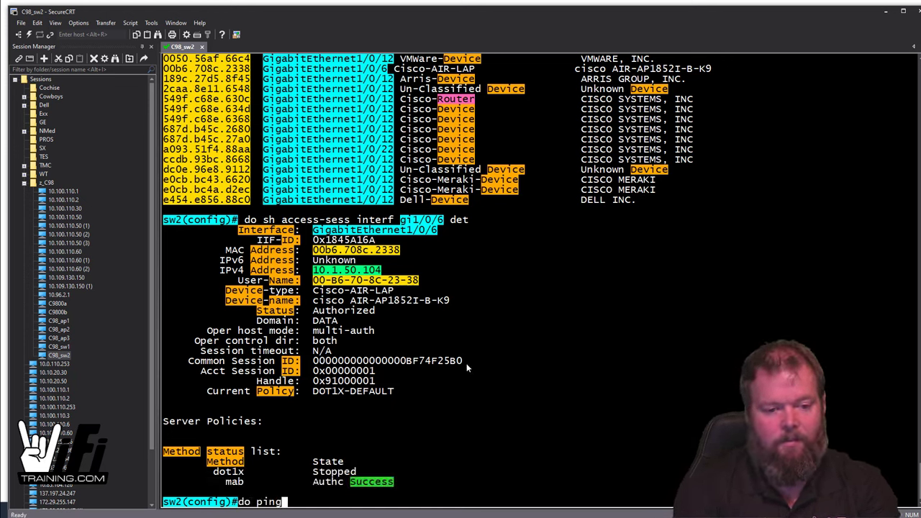
type(" 10.1.50.104")
Step: Ping 10.1.50.104 from sw2 (0 percent) and list the interface IP status summary
key("Return")
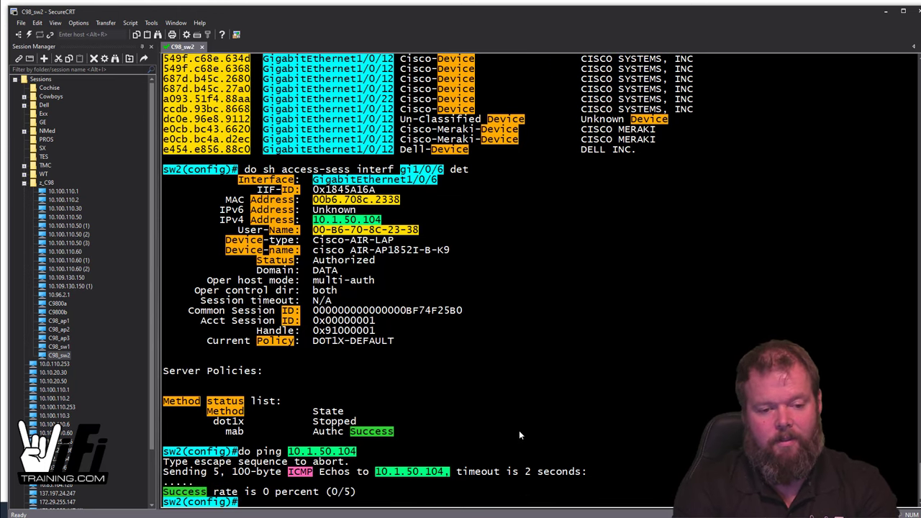
type("sh ")
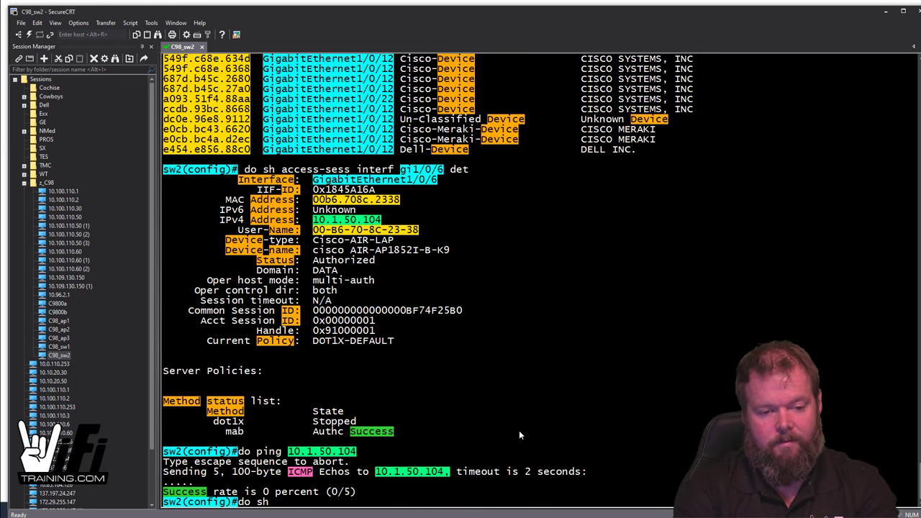
type("ip int bri")
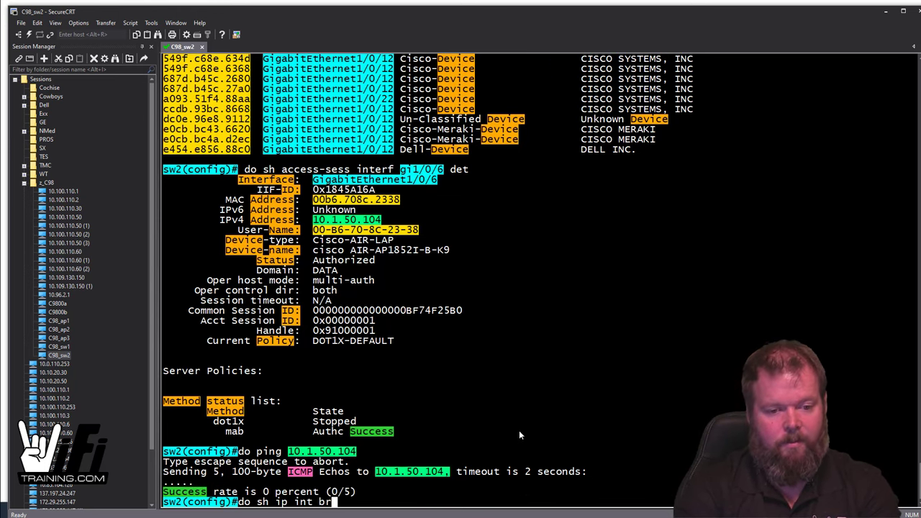
key("Return")
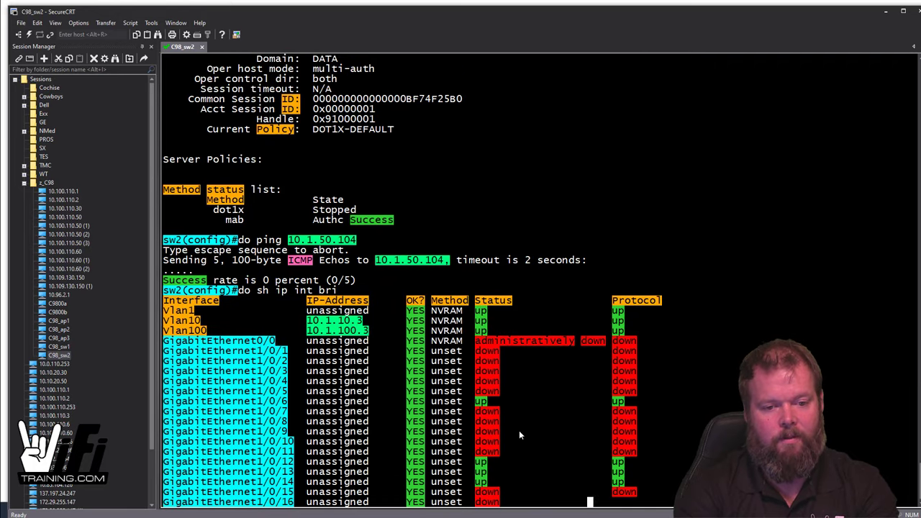
key("q")
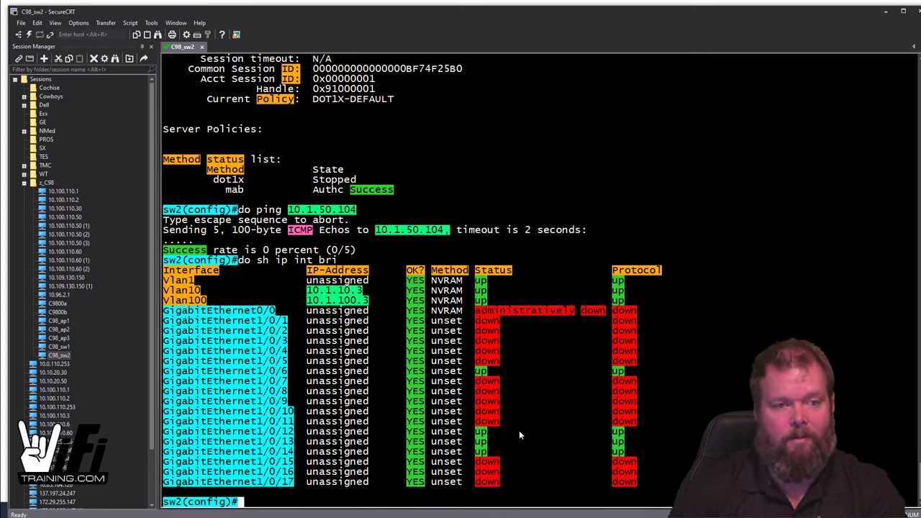
Step: Open the C98_sw1 console, log in, and enter privileged EXEC mode
double_click(61, 347)
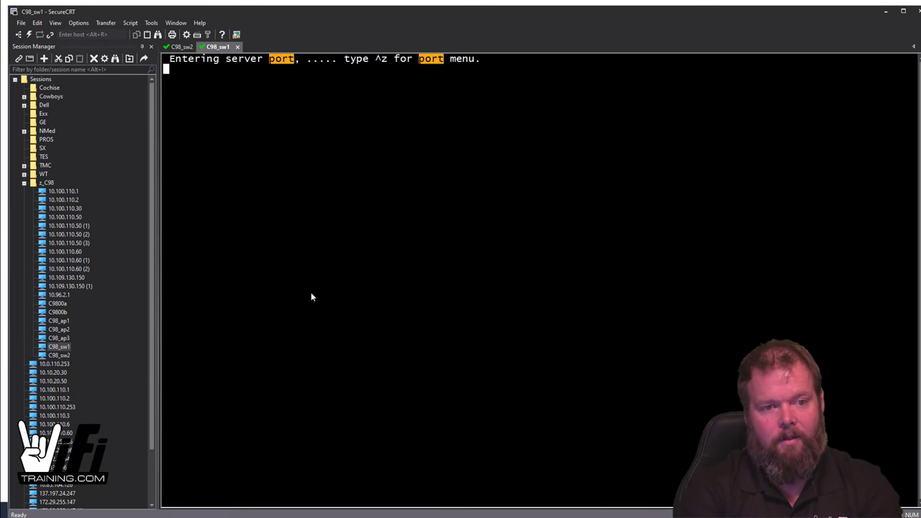
key("Return")
key("Return")
key("Return")
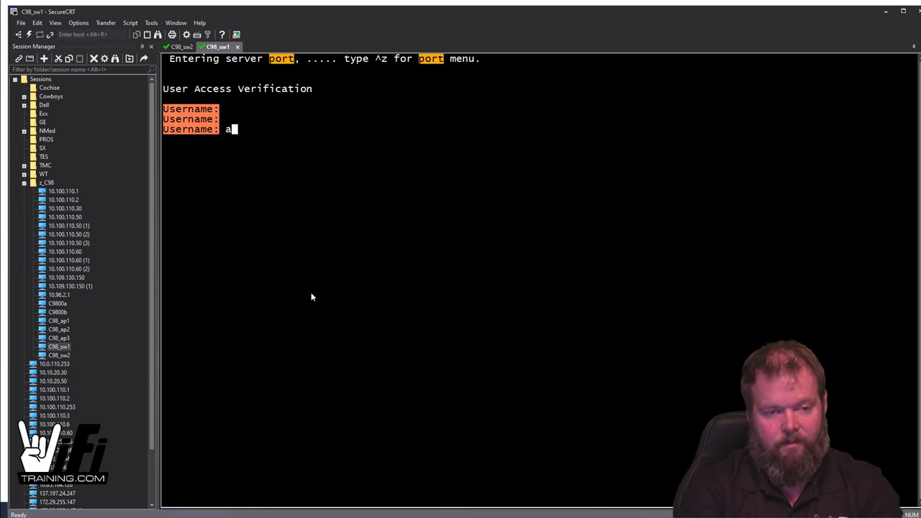
type("aex")
key("Return")
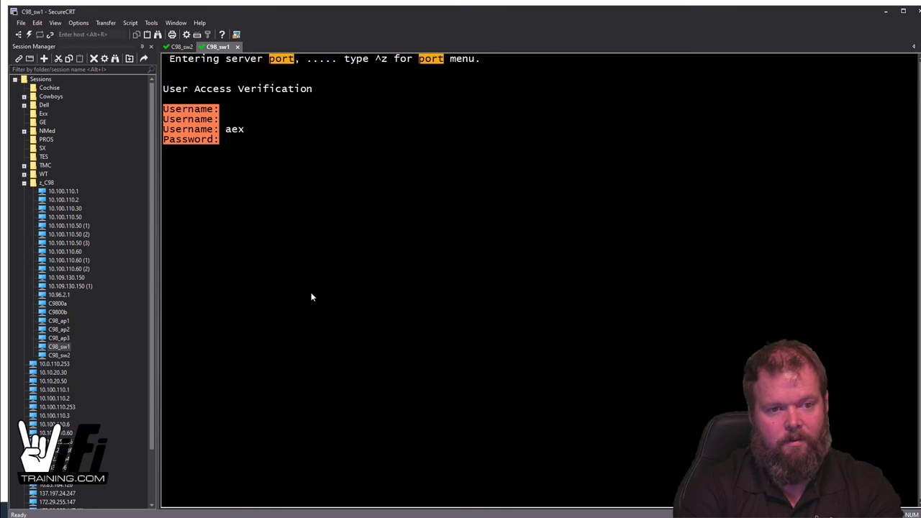
key("Return")
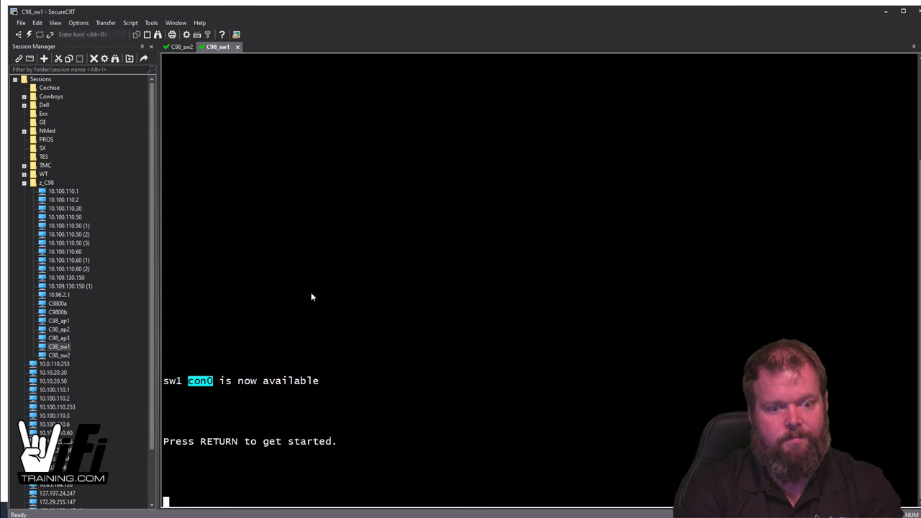
key("Return")
key("Return")
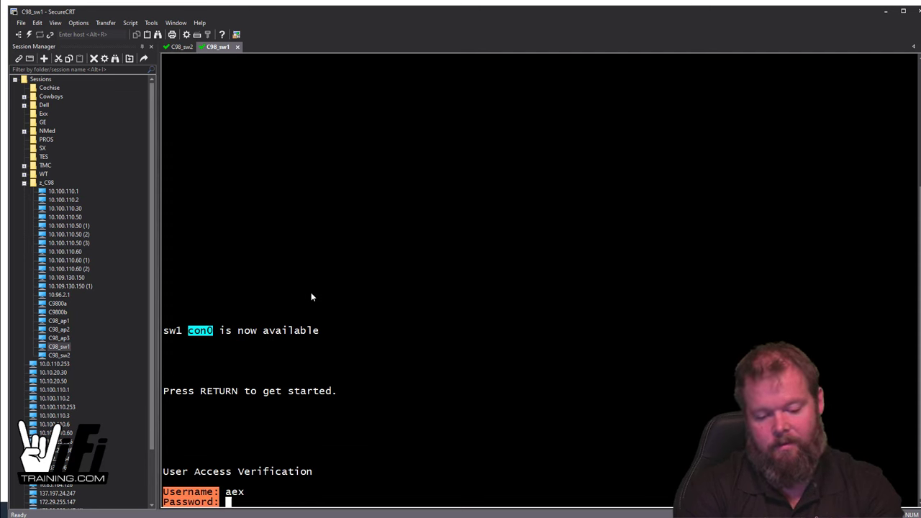
key("Return")
type("en")
key("Return")
key("Return")
key("Return")
key("Return")
key("Return")
key("Return")
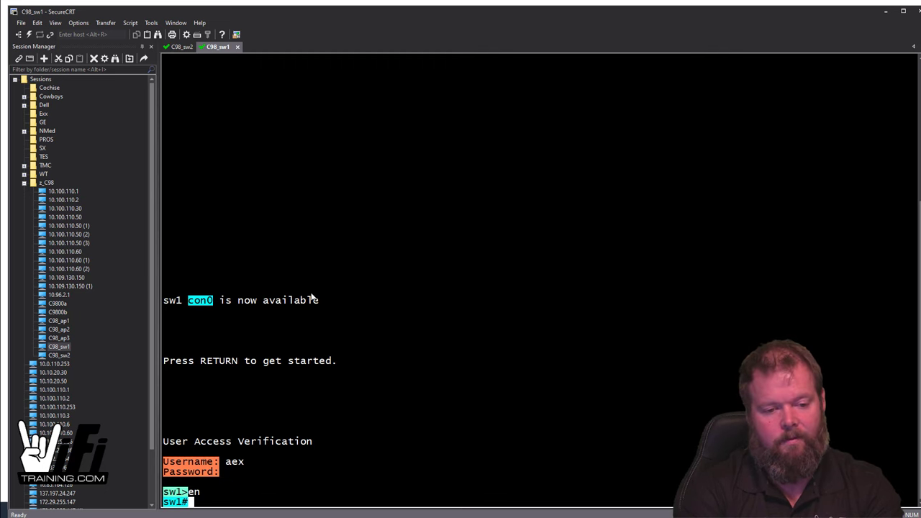
Step: Ping 10.1.50.104 from sw1 with 100 percent success, then return to sw2
type("p")
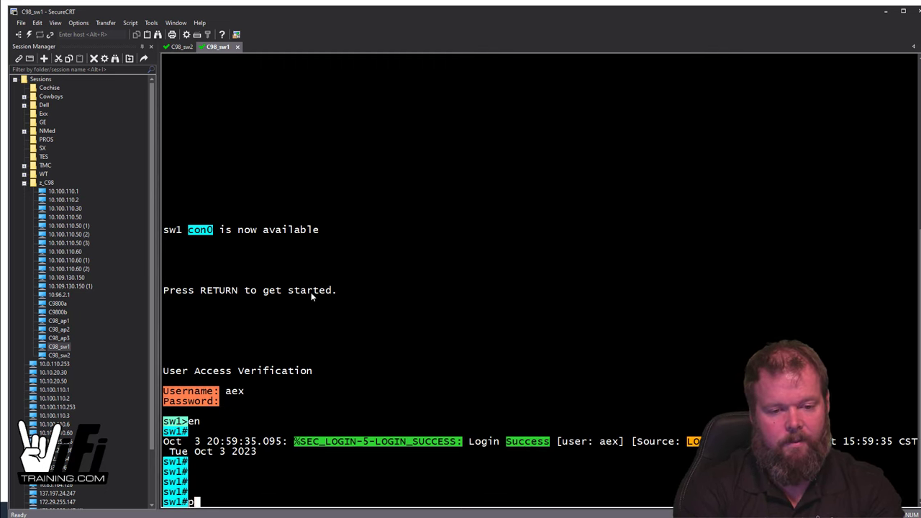
type("ing 10.1.50.")
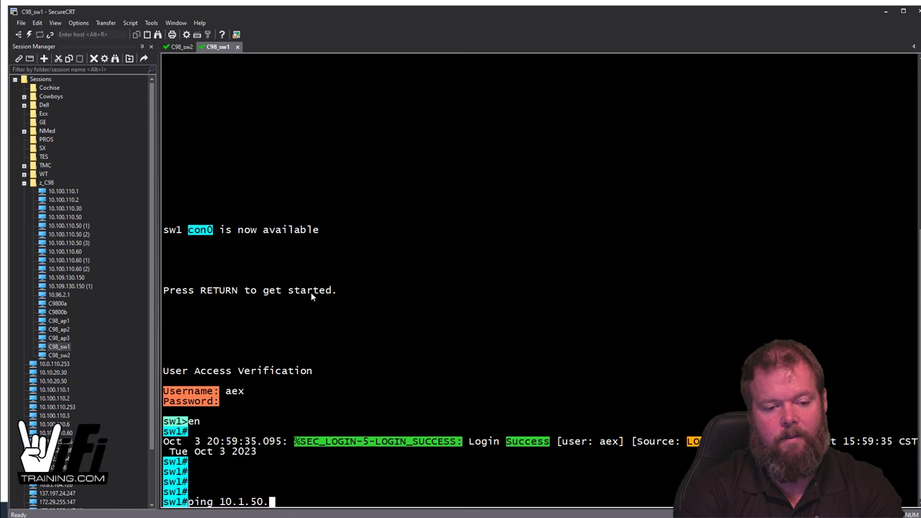
type("104")
key("Return")
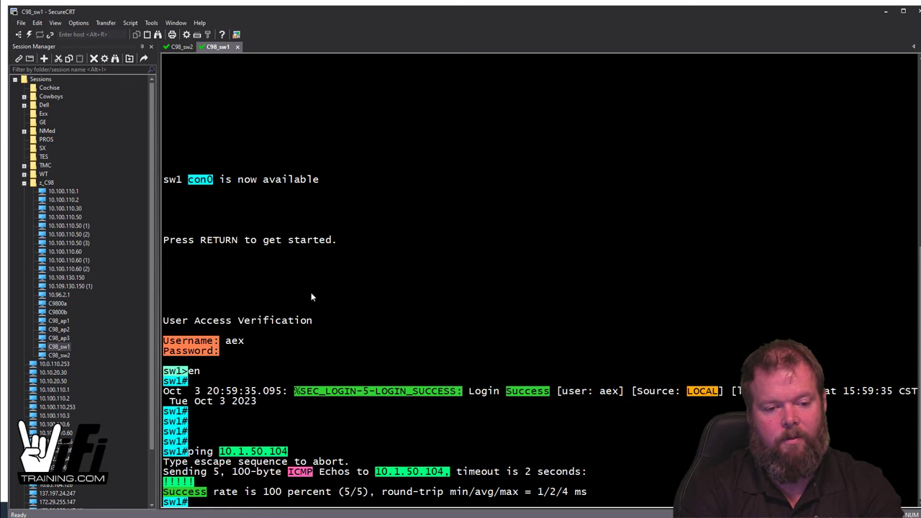
left_click(178, 47)
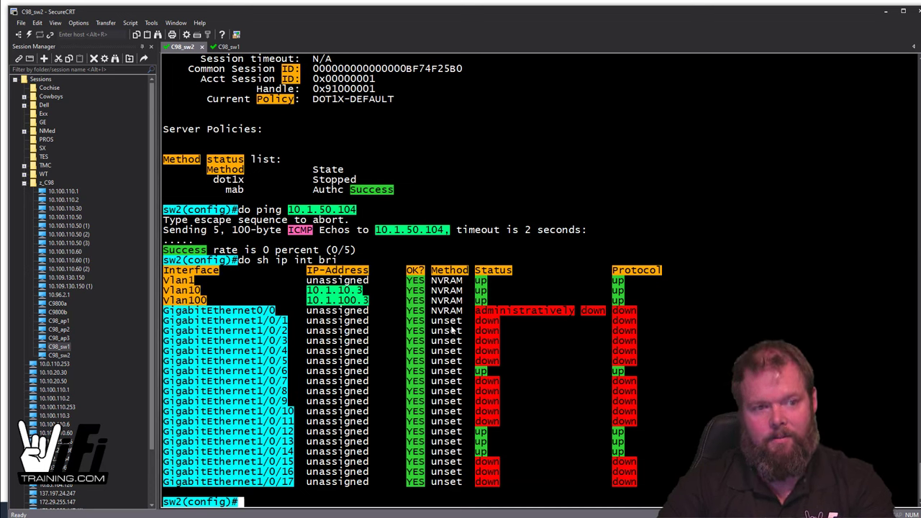
key("alt+Tab")
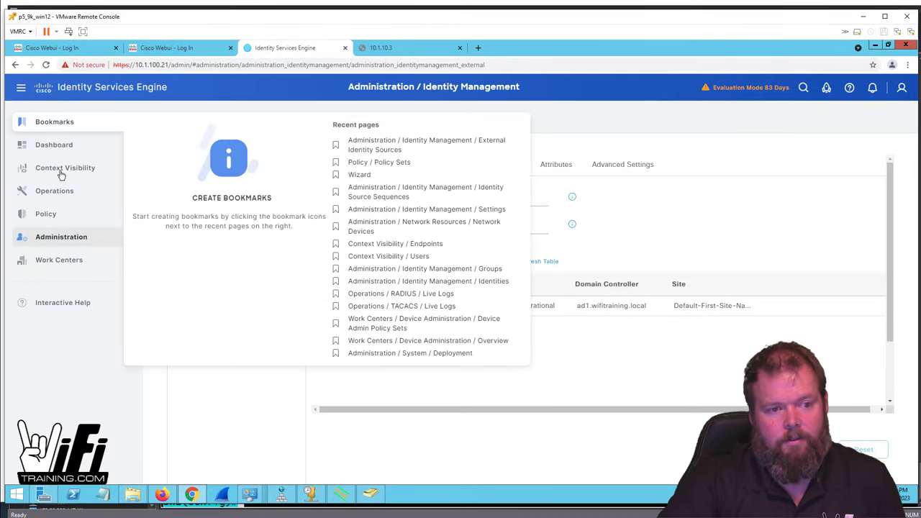
Step: Refresh RADIUS Live Logs and widen Endpoint Profile to read the Cisco-Device profile
mouse_move(61, 174)
mouse_move(64, 193)
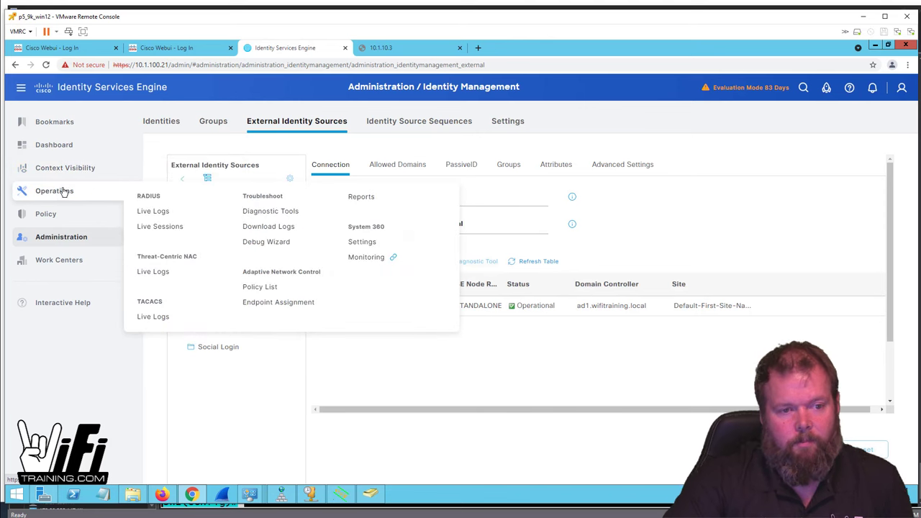
left_click(155, 215)
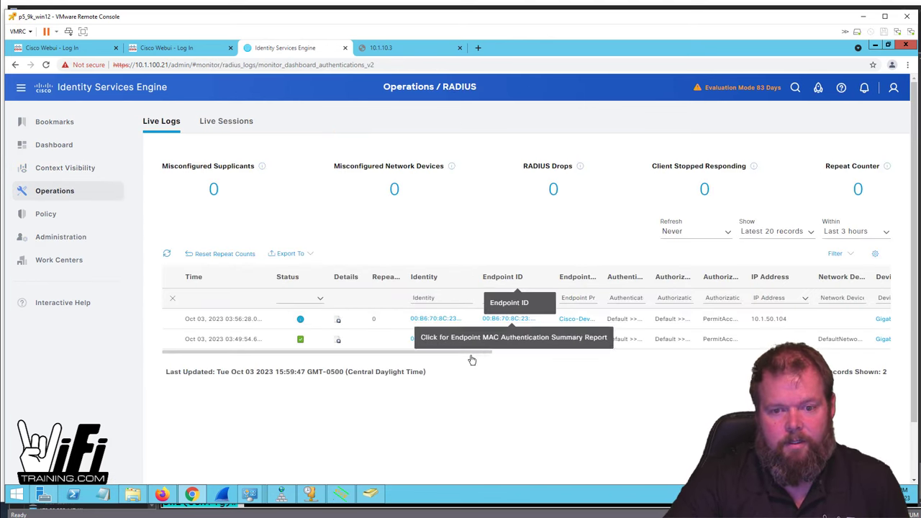
left_click_drag(456, 353, 329, 358)
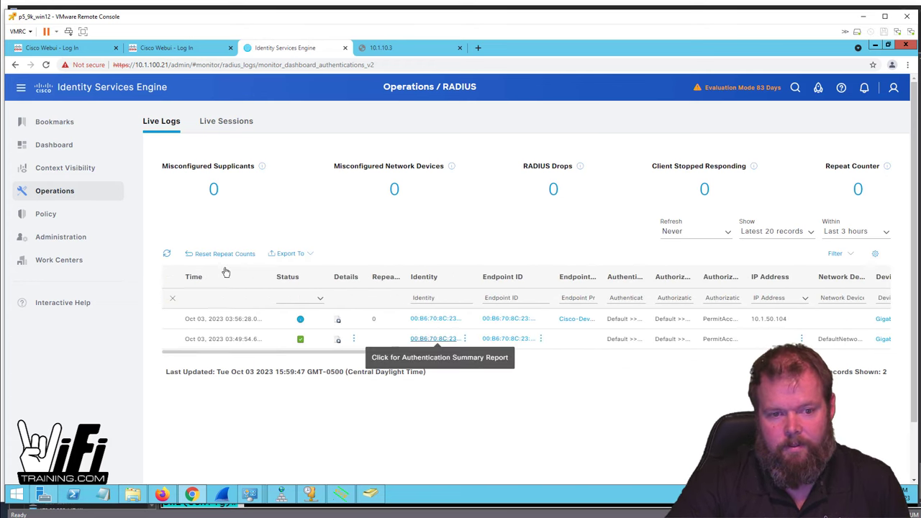
left_click(169, 255)
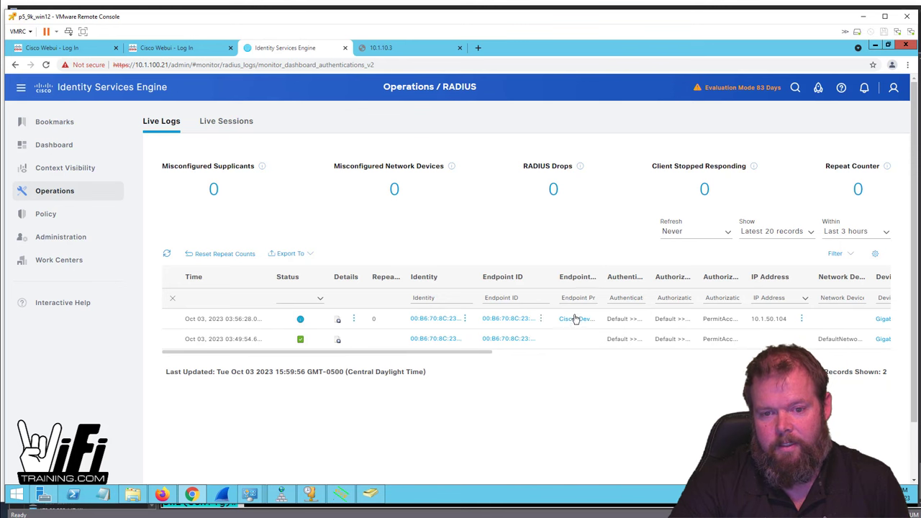
left_click_drag(602, 274, 641, 275)
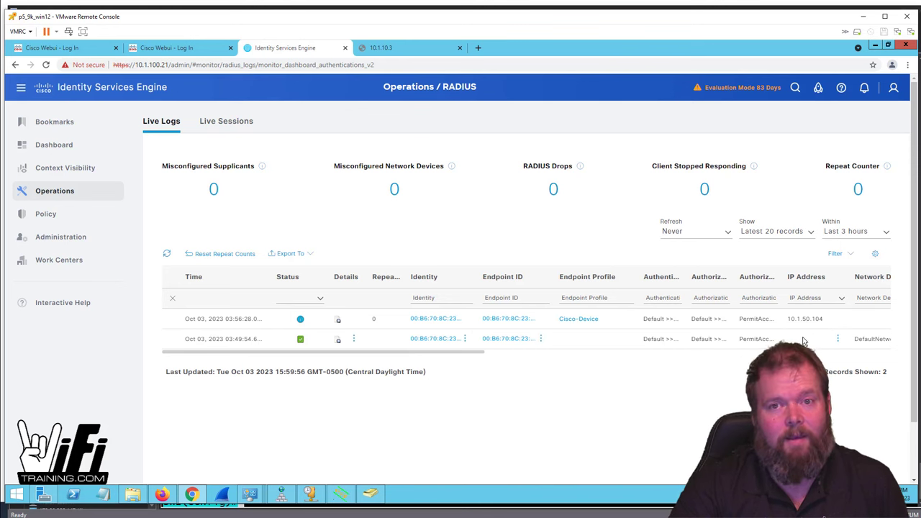
Step: Open Context Visibility Endpoints and widen the Location column to review both Cisco-Device endpoints
mouse_move(77, 165)
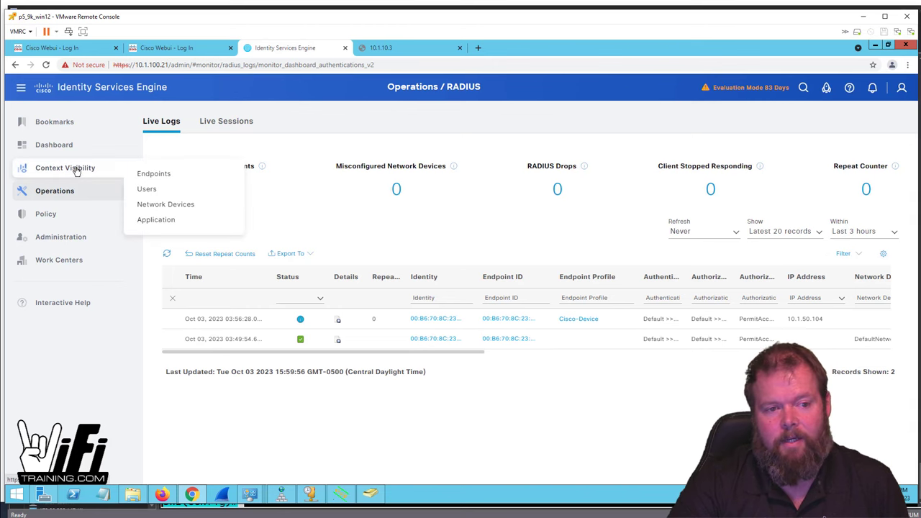
left_click(154, 173)
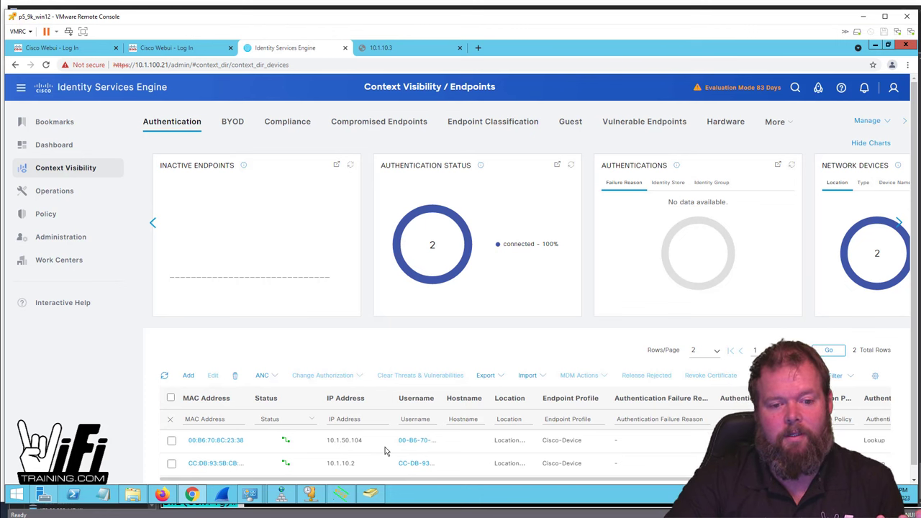
left_click_drag(537, 398, 568, 395)
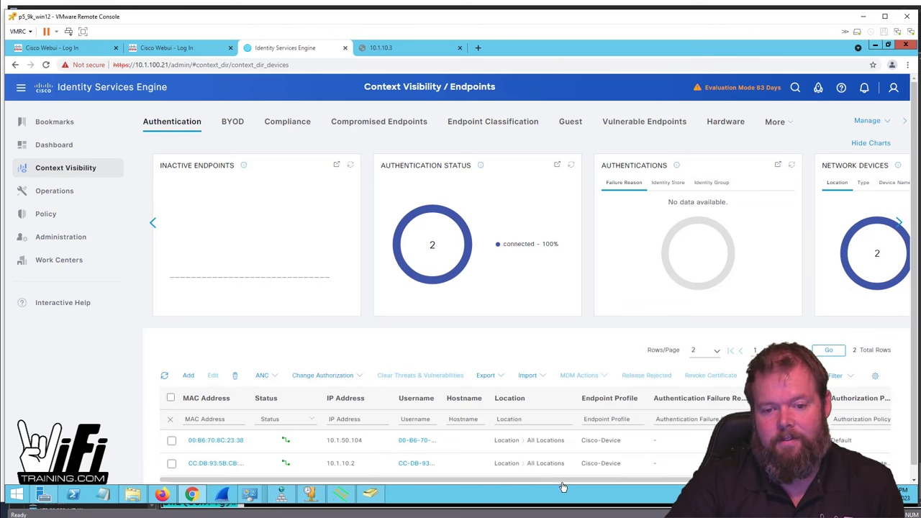
mouse_move(603, 480)
left_mouse_down()
mouse_move(753, 480)
mouse_move(604, 480)
left_mouse_up()
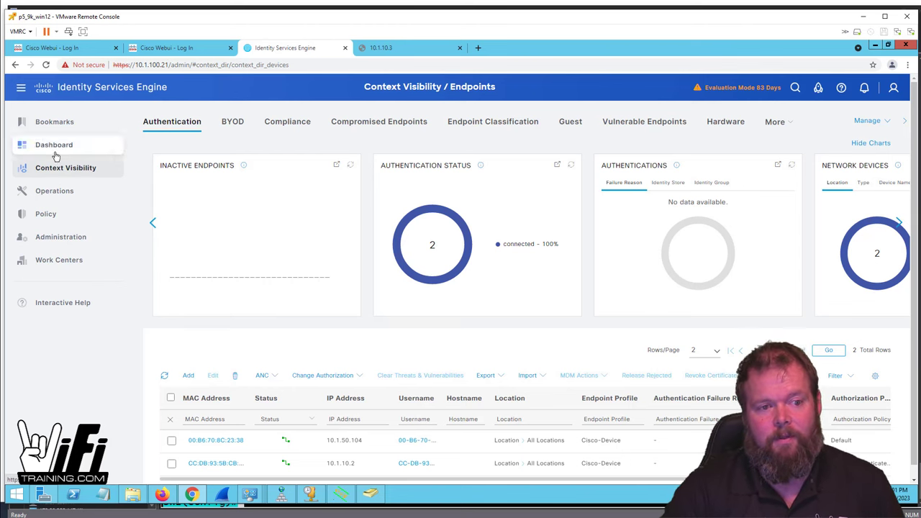
Step: Go back to RADIUS Live Logs and bring up the SecureCRT sw2 session
mouse_move(62, 193)
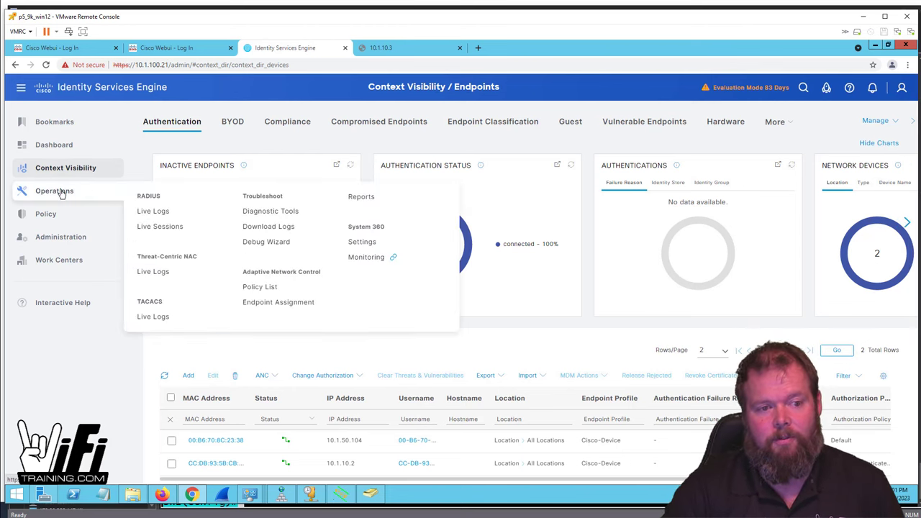
left_click(155, 211)
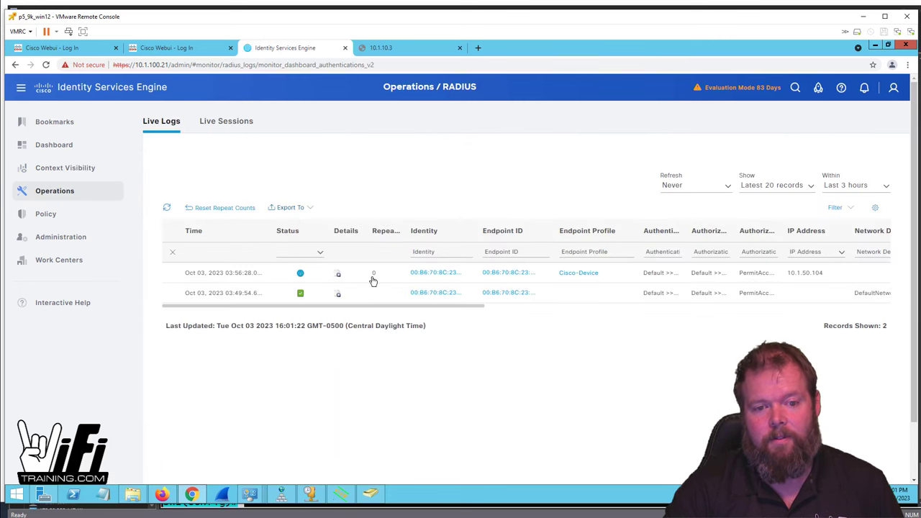
left_click(249, 495)
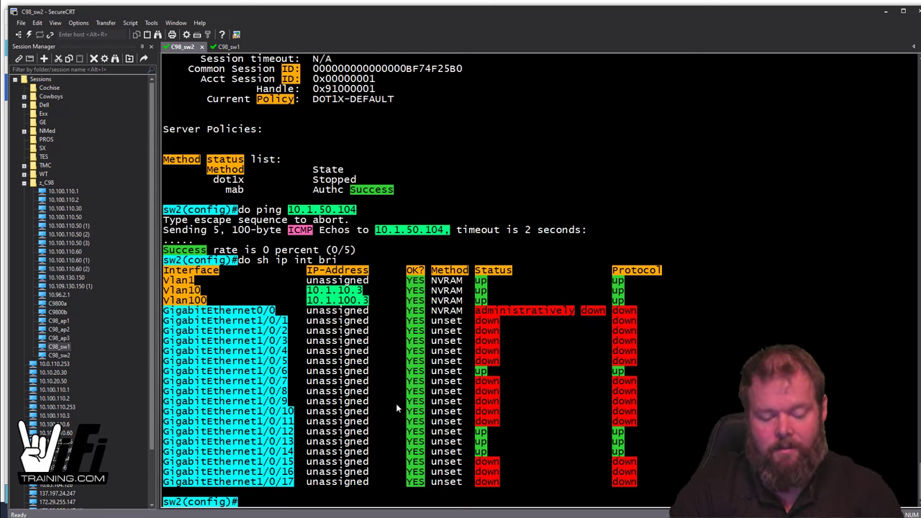
Step: Run 'do sh lldp nei' on sw2 to list LLDP neighbors
type("do sh ")
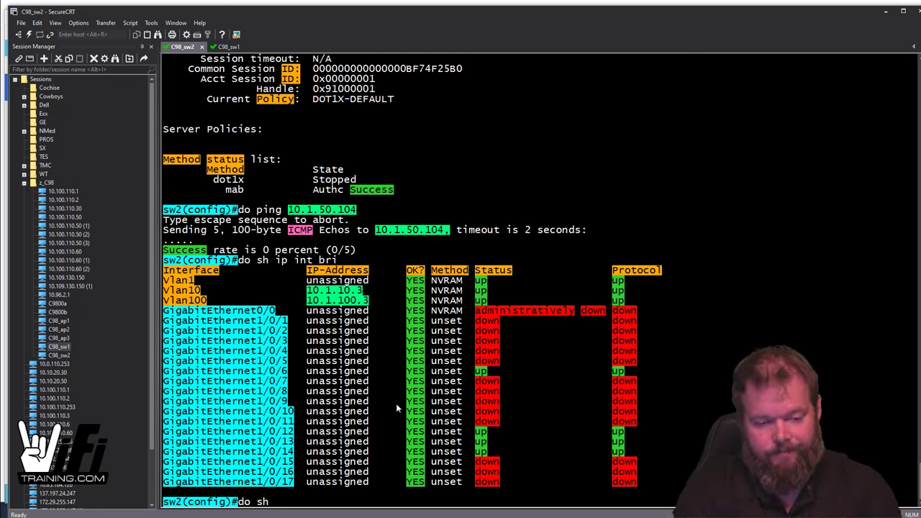
type("lldp ")
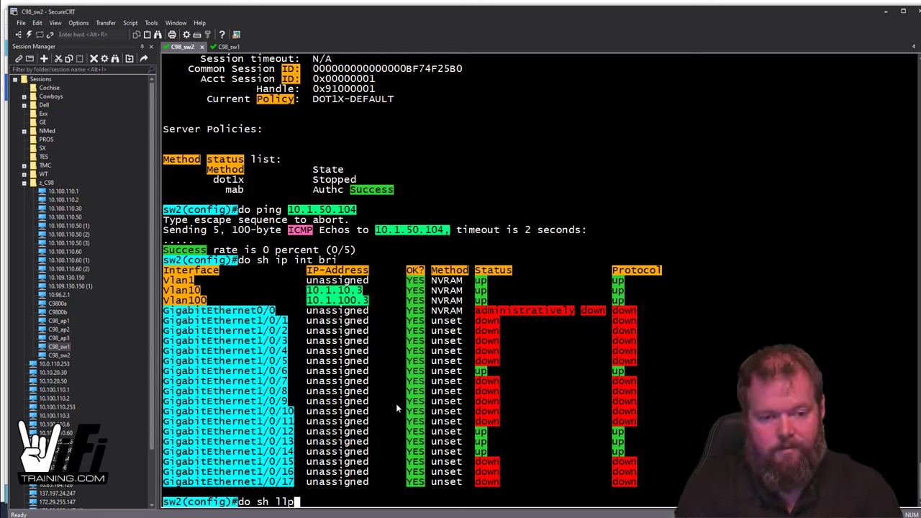
type("nei")
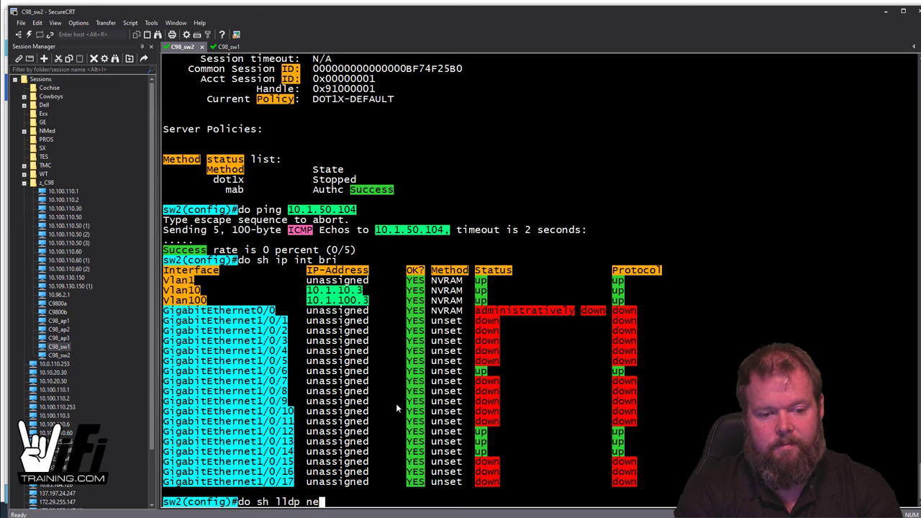
key("Return")
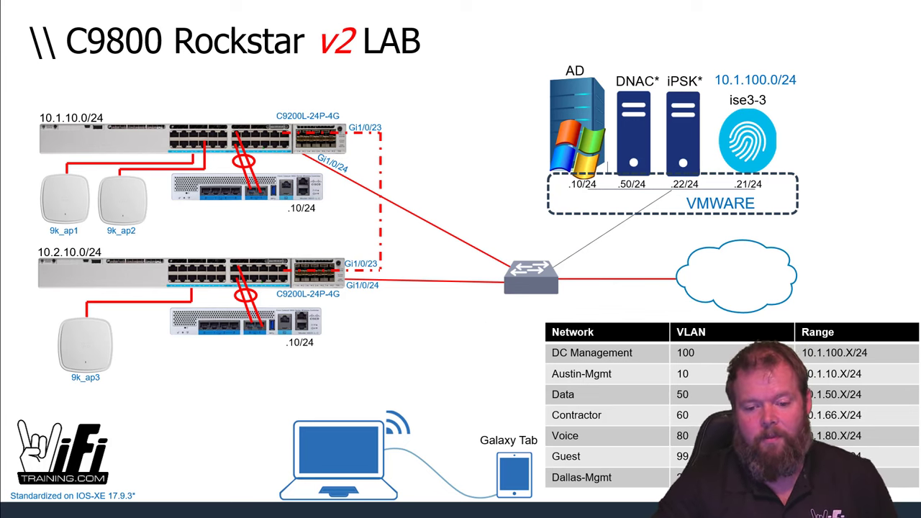
Step: Return from the topology slide to the ISE window
left_click(249, 494)
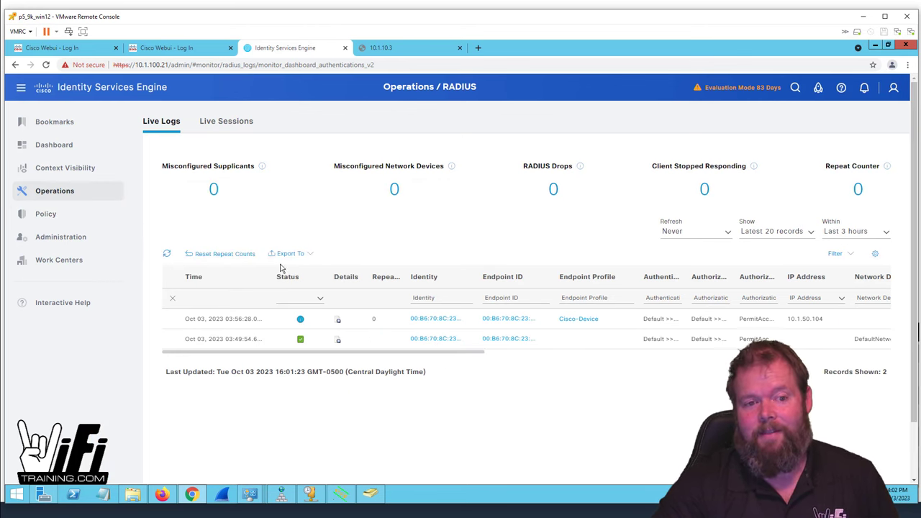
mouse_move(61, 167)
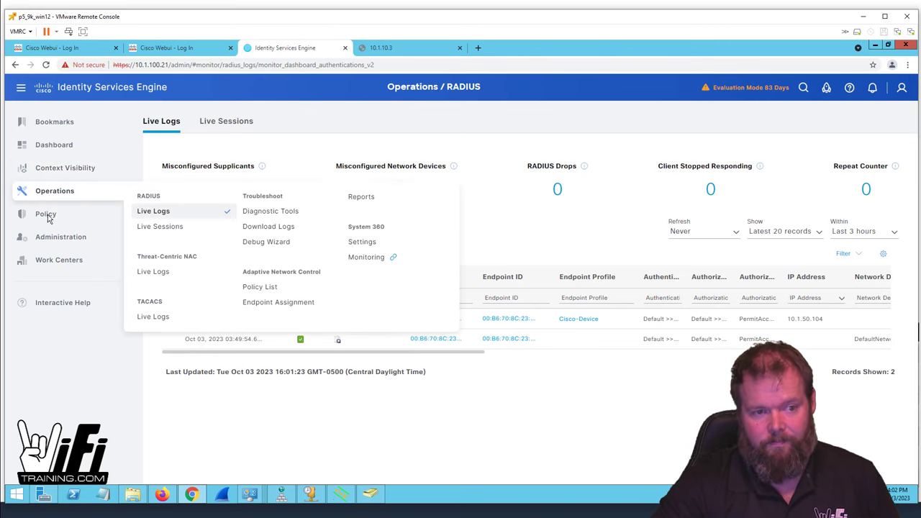
Step: Open the Default policy set in Policy Sets and expand its Authorization Policy rules
mouse_move(48, 216)
left_click(180, 217)
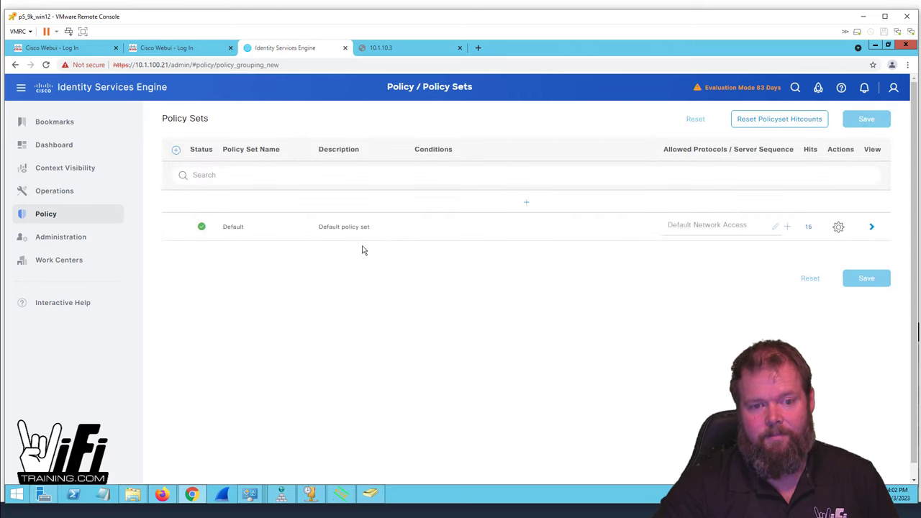
left_click(872, 227)
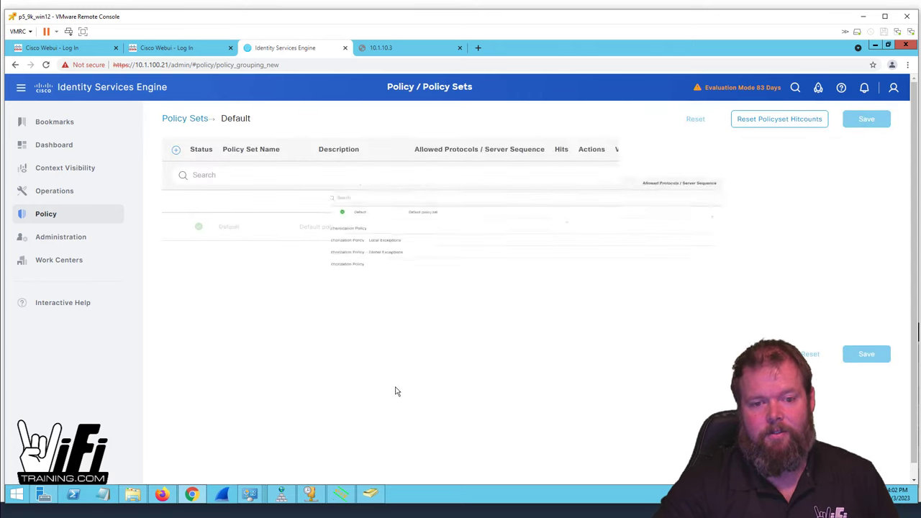
left_click(220, 306)
scroll(600, 389, "down", 3)
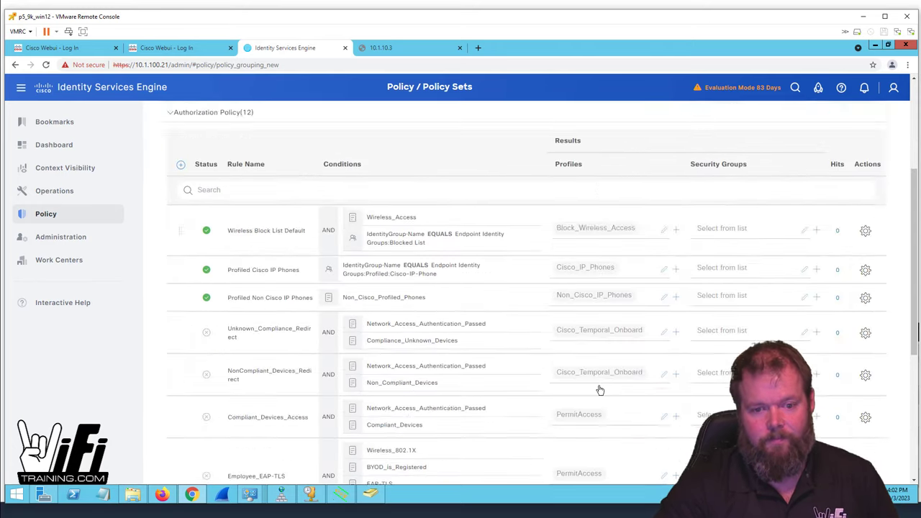
scroll(603, 397, "down", 5)
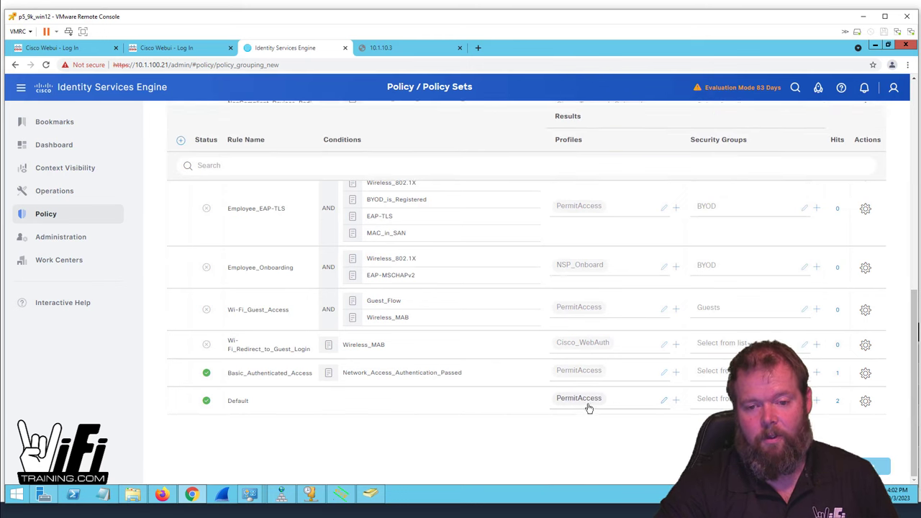
Step: Change the Default authorization rule's profile to DenyAccess and save the policy set
left_click(594, 401)
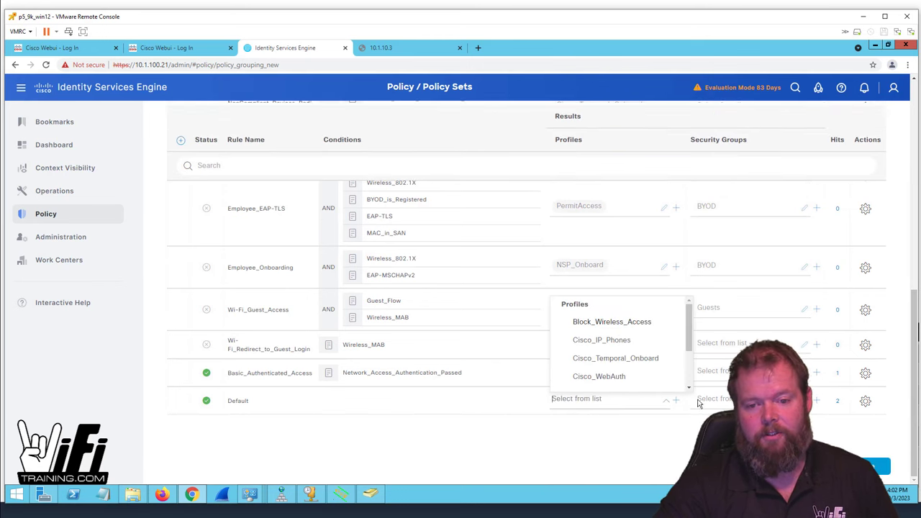
left_click_drag(693, 335, 693, 381)
left_click(617, 329)
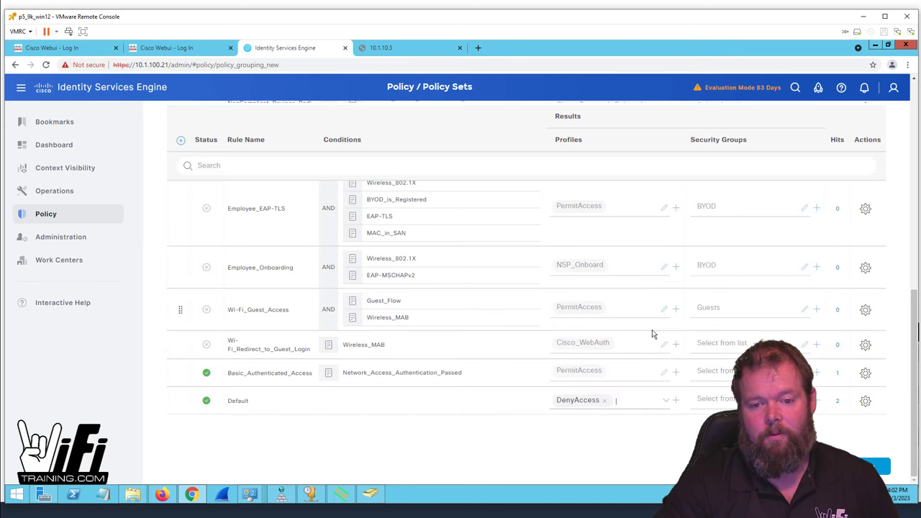
left_click(877, 454)
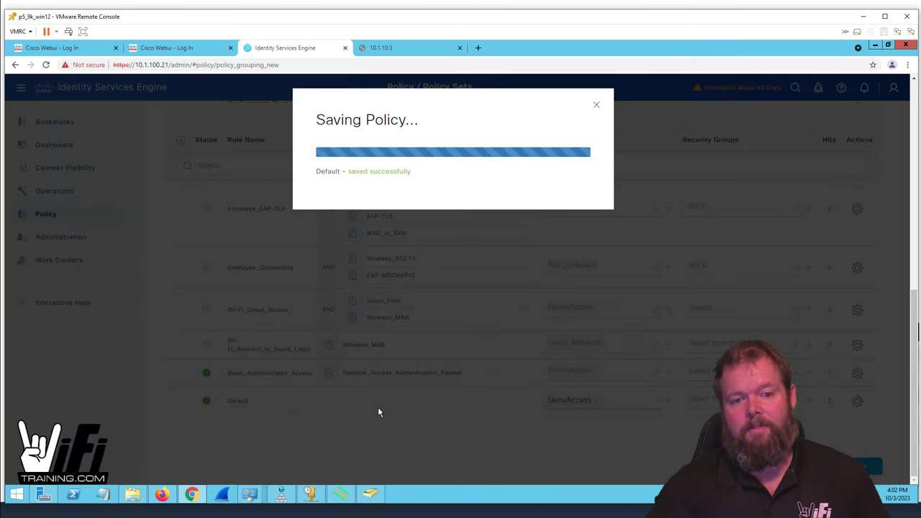